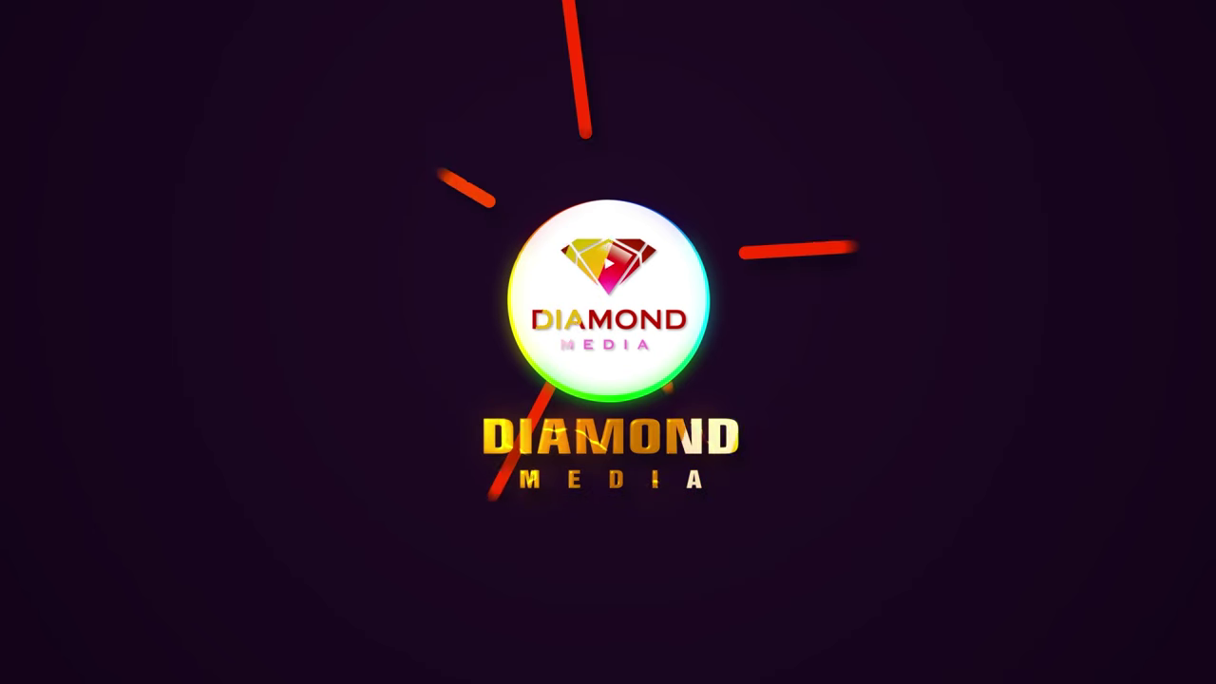
- Return the playhead to 01:00:00:00 at the start of the timeline
key("Home")
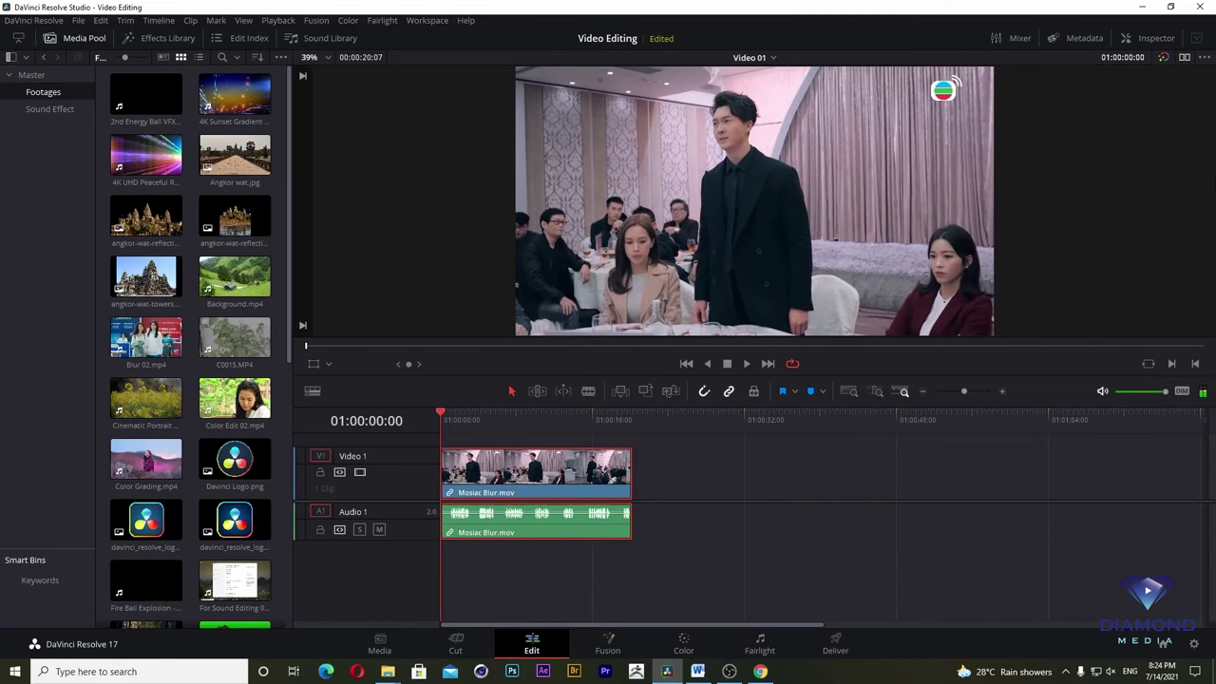
- Show the clip's metadata, then the Inspector's Transform, Cropping and Composite settings
left_click(1081, 39)
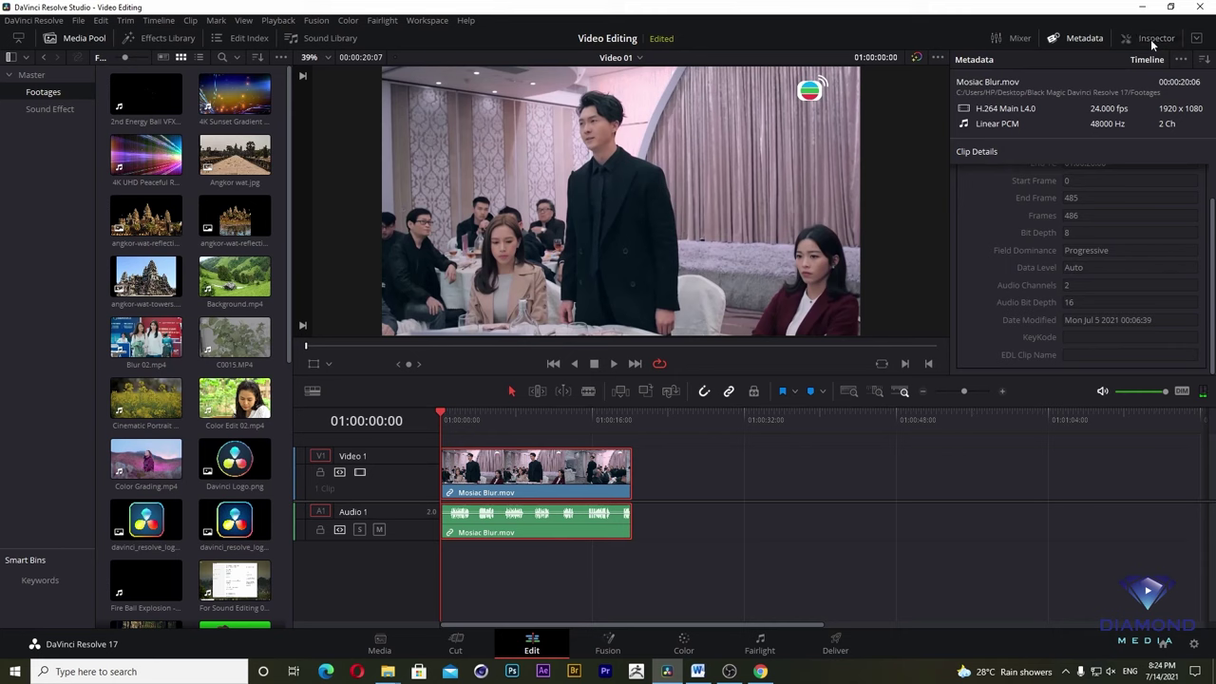
left_click(1150, 39)
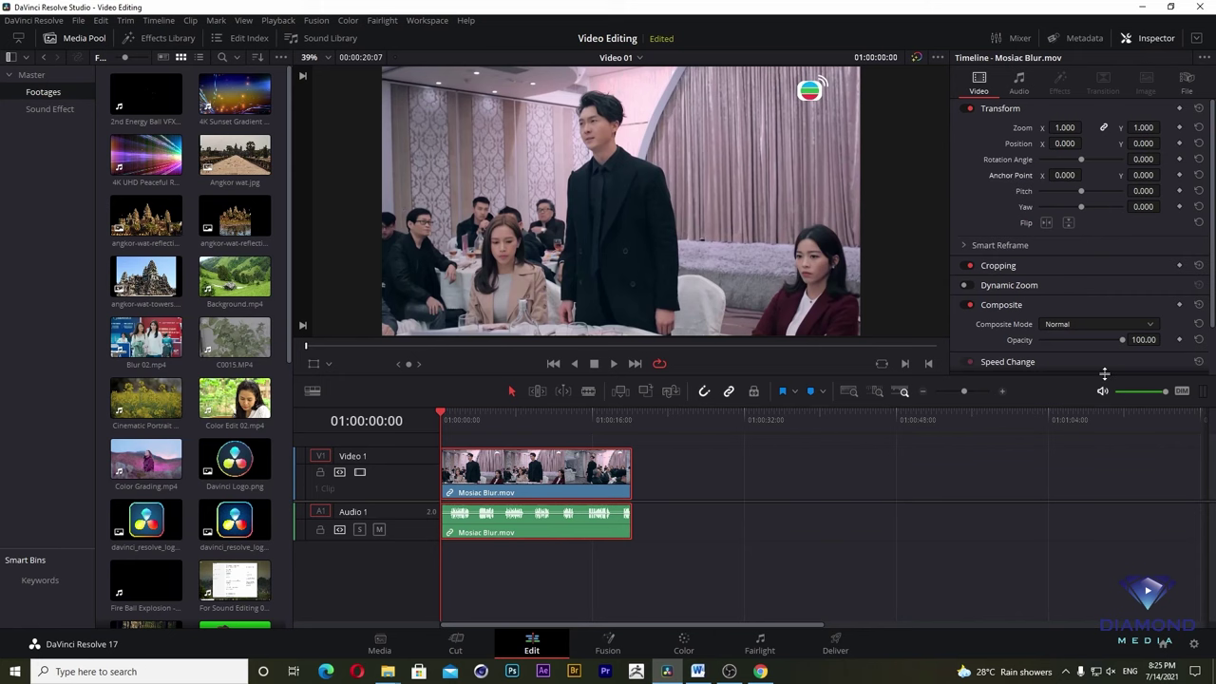
- Give the preview area slightly more height and sit the V1 and A1 tracks lower
left_click_drag(1103, 373, 1110, 389)
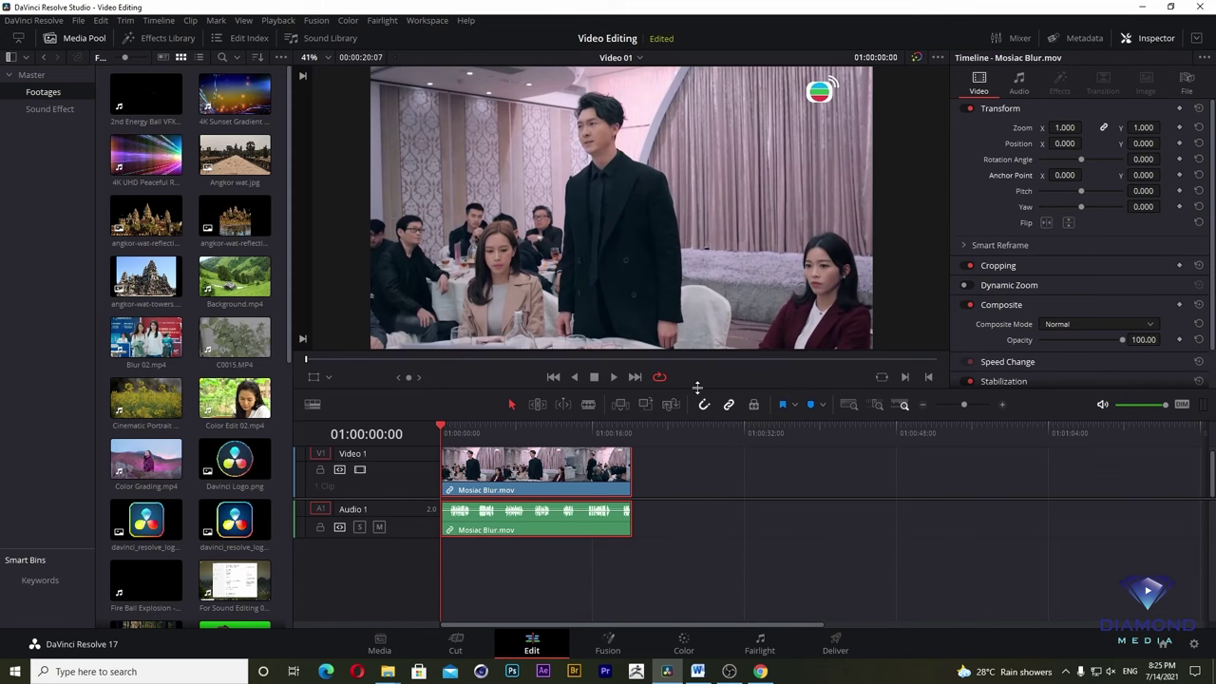
mouse_move(697, 388)
left_mouse_down()
mouse_move(784, 388)
mouse_move(792, 365)
left_mouse_up()
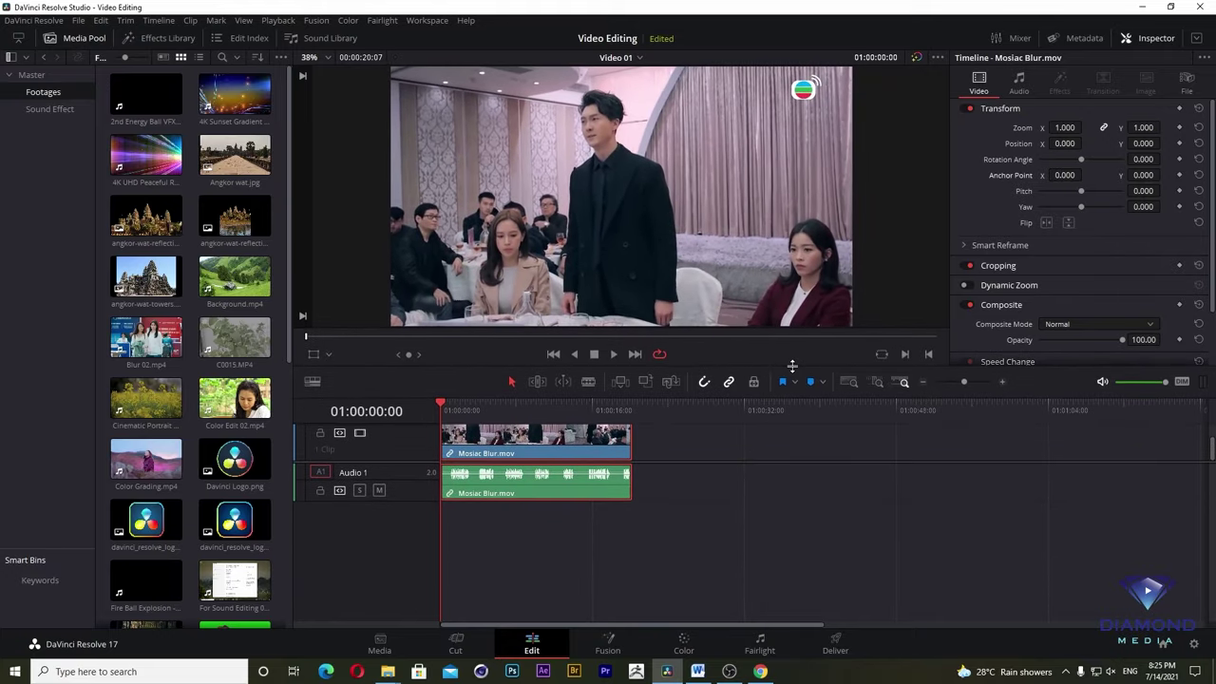
mouse_move(1180, 463)
left_mouse_down()
mouse_move(1166, 571)
mouse_move(1166, 528)
left_mouse_up()
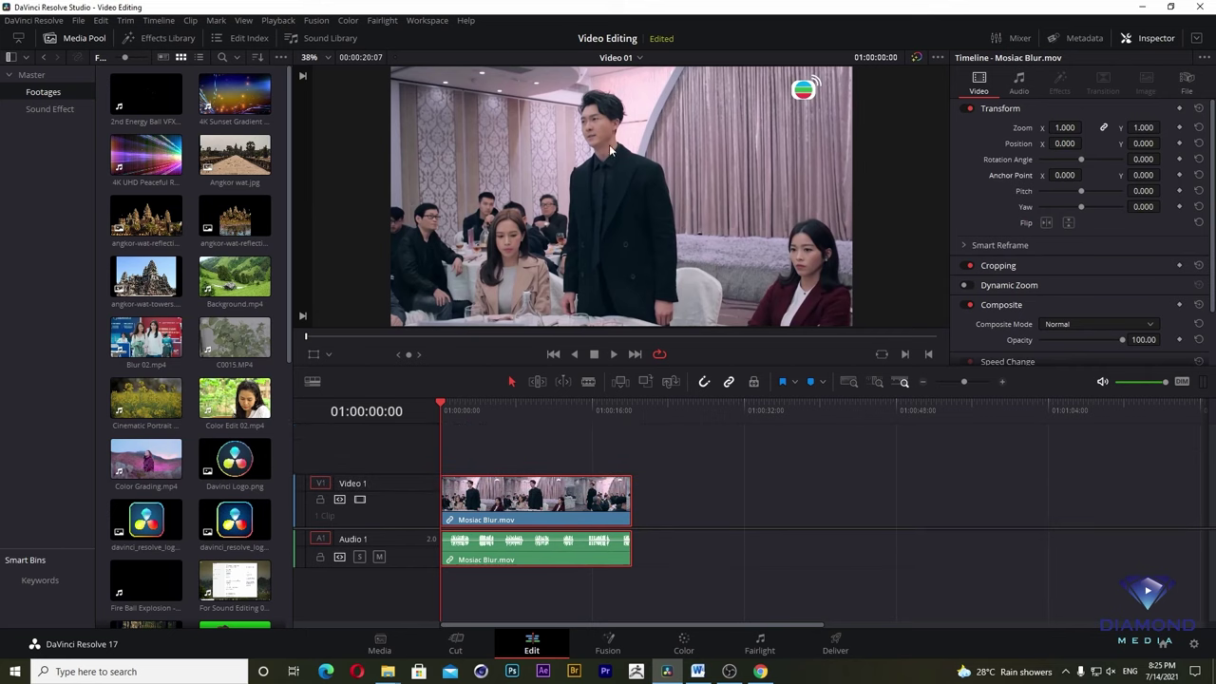
- Zoom the preview in and pan up to the standing man's head
scroll(609, 145, "up", 1)
scroll(608, 142, "up", 1)
scroll(608, 142, "up", 1)
scroll(609, 142, "up", 2)
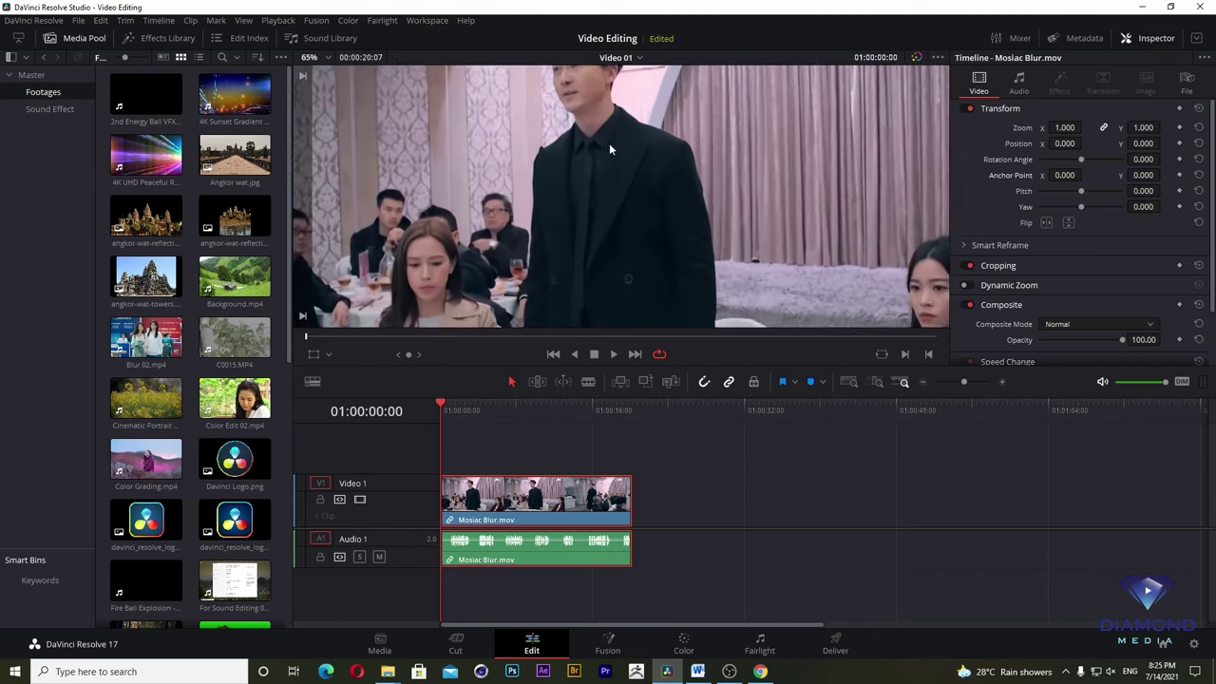
scroll(608, 142, "up", 2)
scroll(609, 143, "up", 1)
scroll(608, 142, "up", 1)
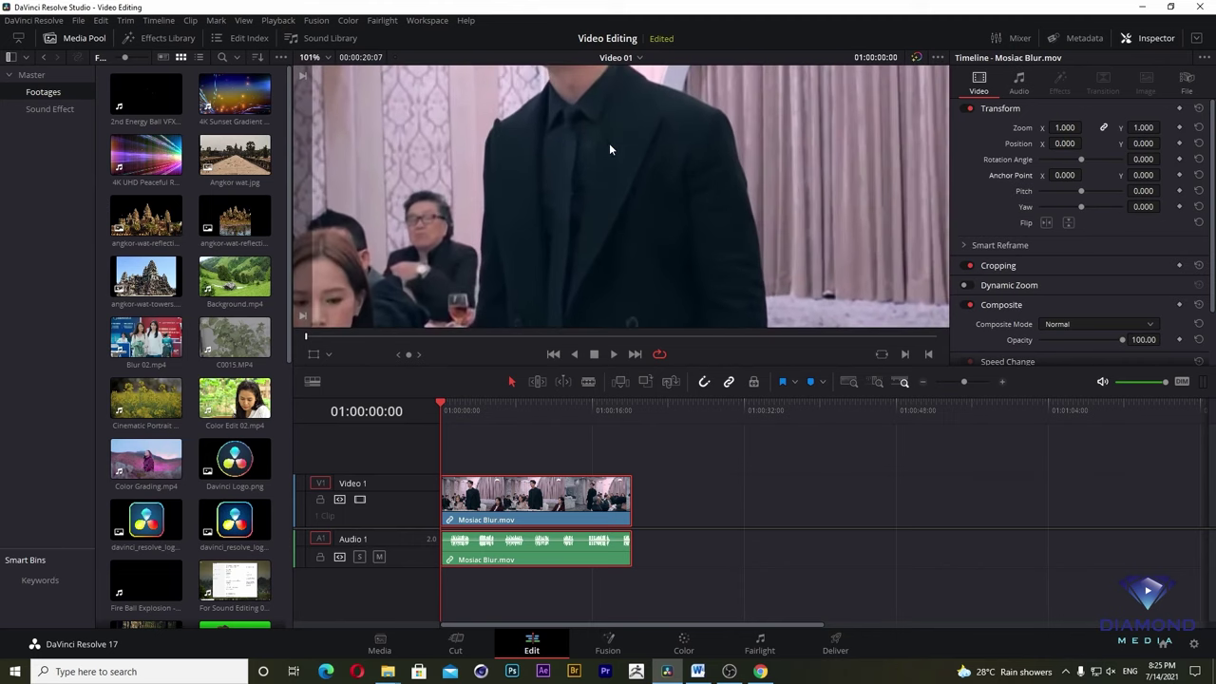
left_click_drag(613, 113, 798, 247)
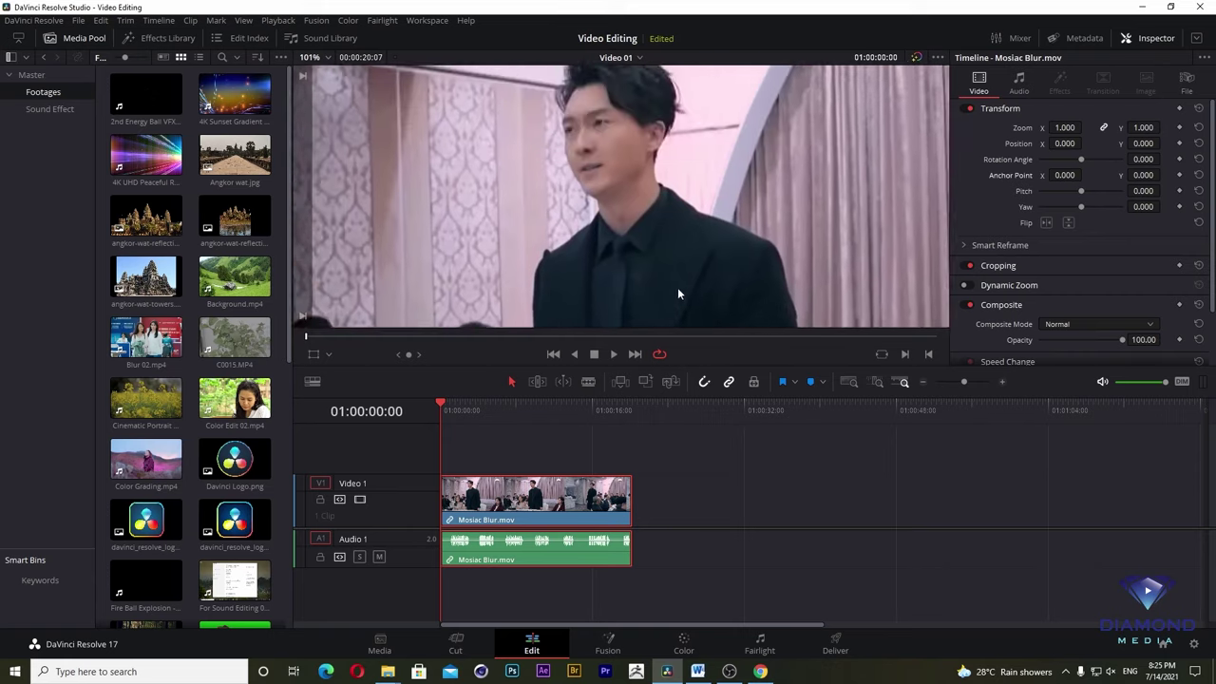
- Fine-tune the preview magnification and recentre it on the man's head
scroll(621, 229, "down", 2)
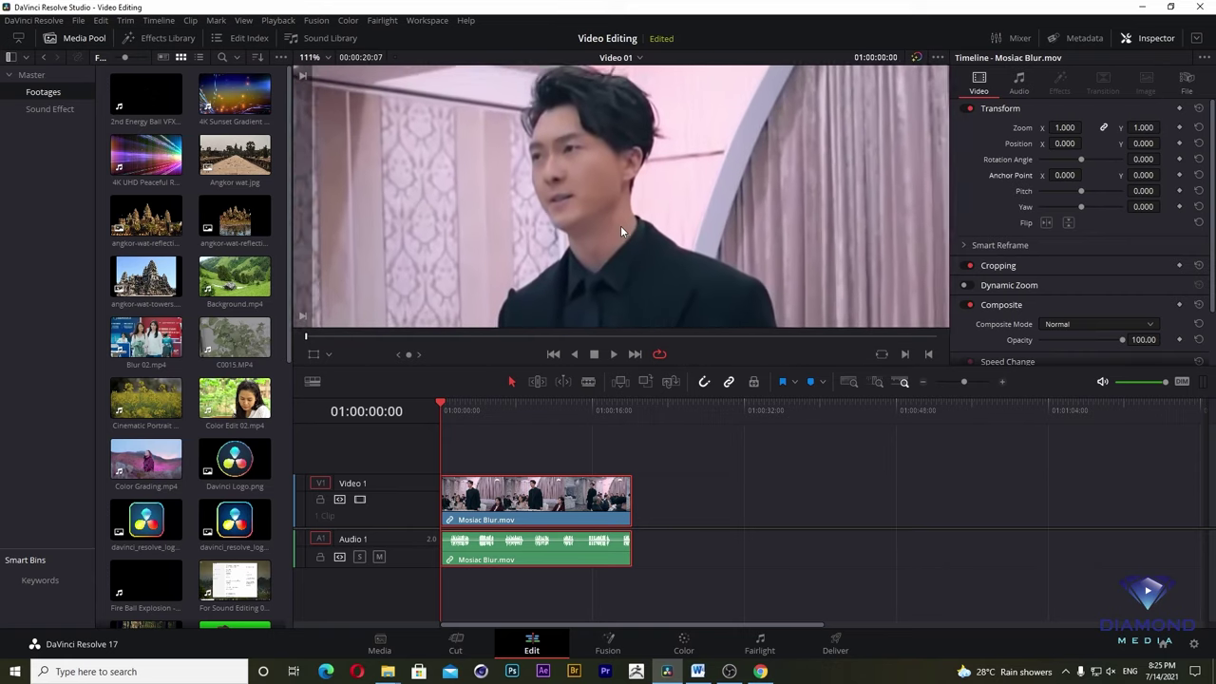
scroll(620, 223, "down", 2)
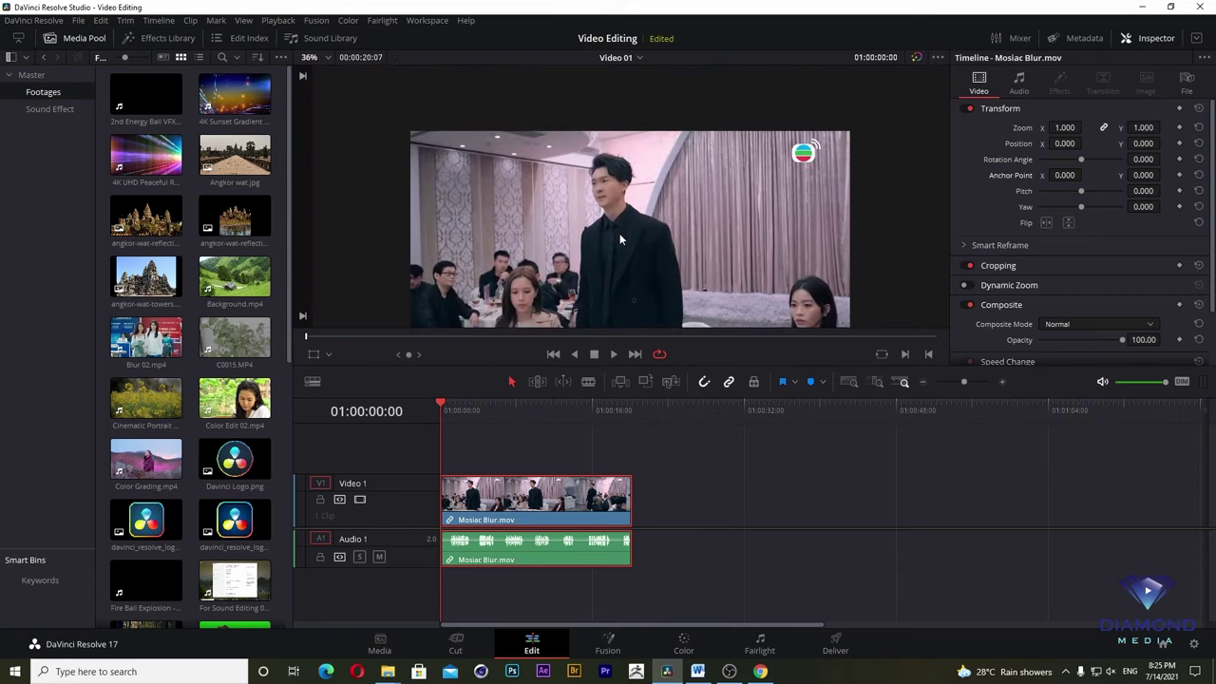
scroll(616, 190, "down", 2)
scroll(618, 183, "up", 2)
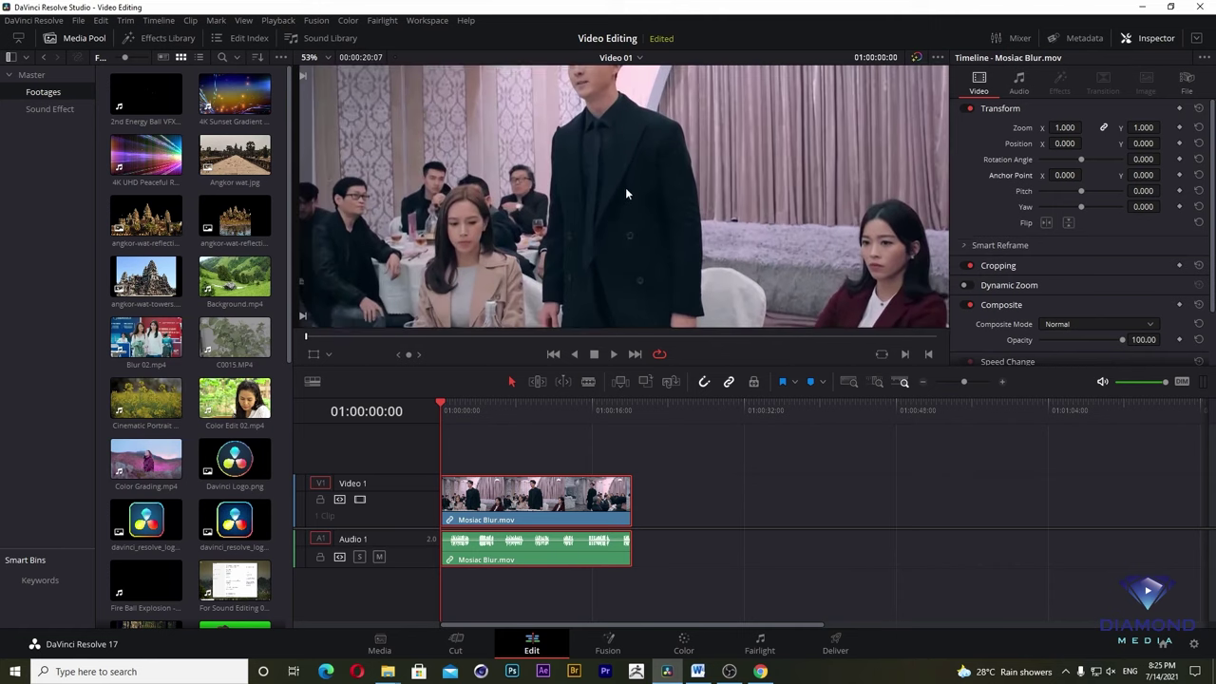
left_click_drag(624, 187, 657, 268)
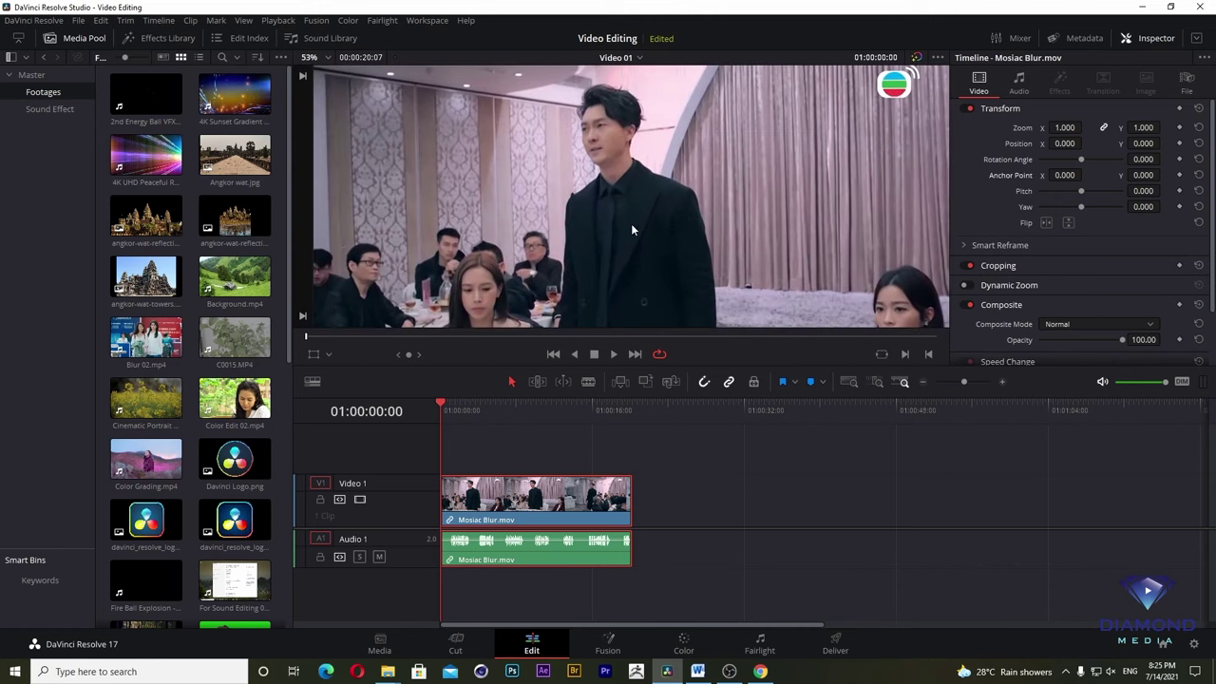
scroll(630, 223, "down", 2)
scroll(630, 223, "up", 2)
scroll(630, 200, "down", 1)
scroll(630, 201, "down", 1)
scroll(630, 201, "up", 2)
scroll(630, 196, "up", 1)
scroll(630, 197, "down", 1)
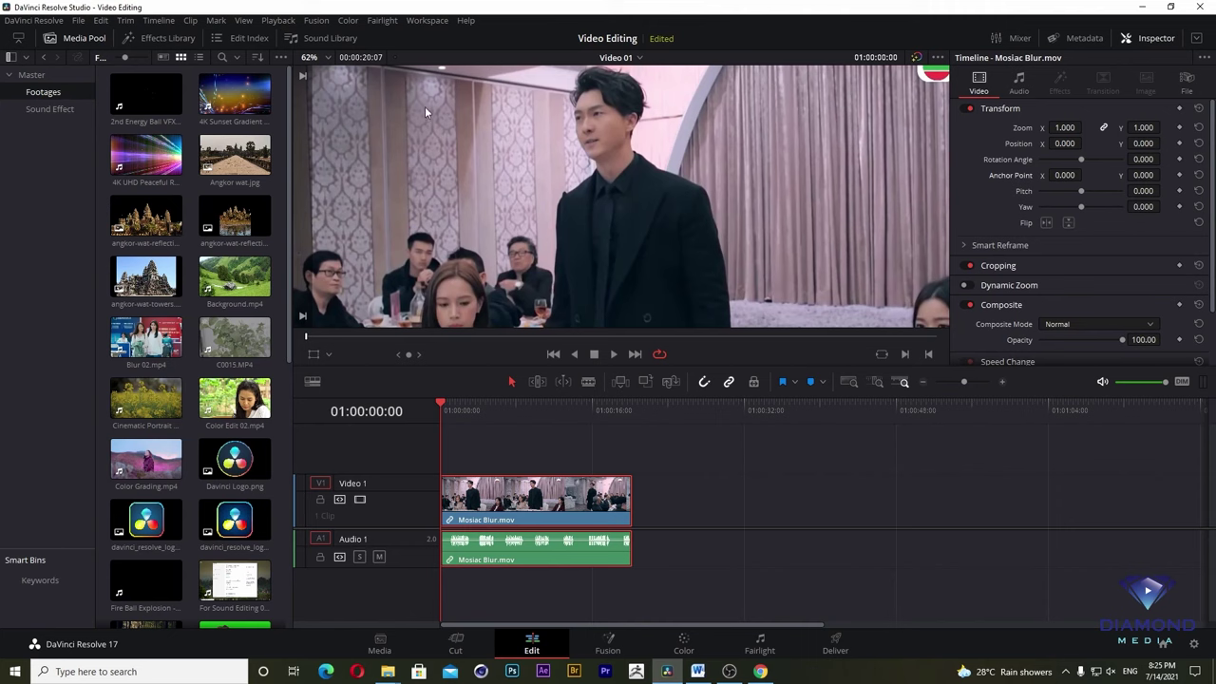
- Try the viewer at 75% magnification, then set the viewer zoom back to Fit
left_click(328, 59)
left_click(317, 76)
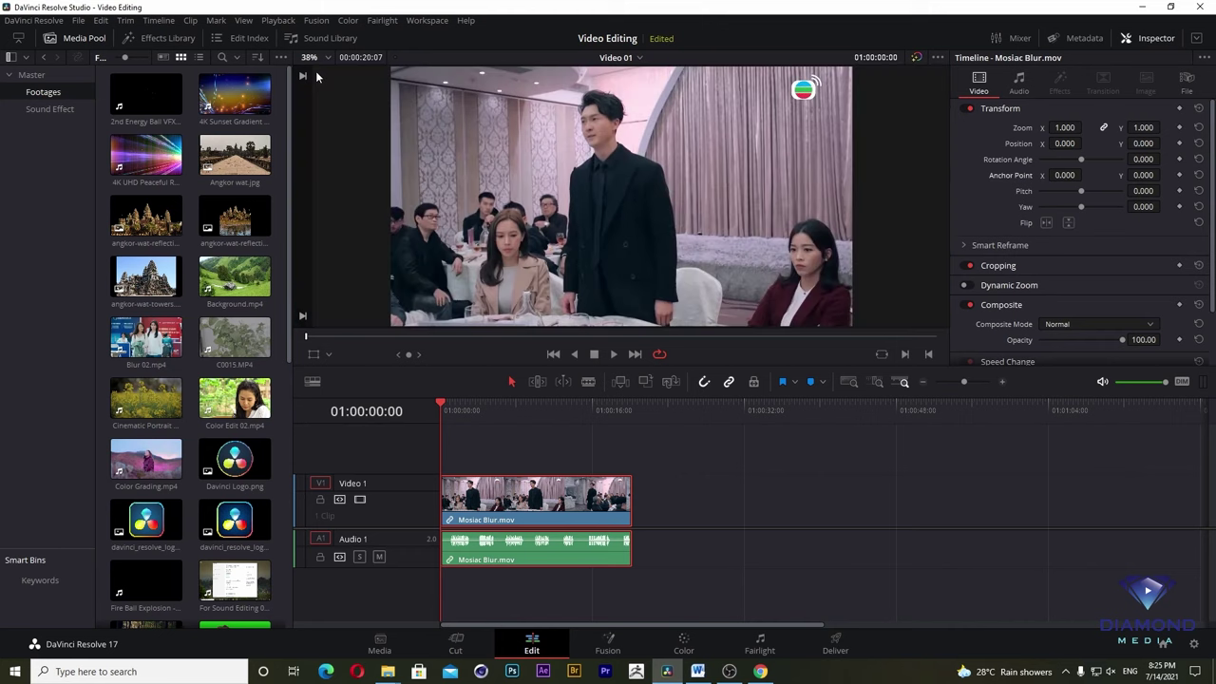
left_click(329, 58)
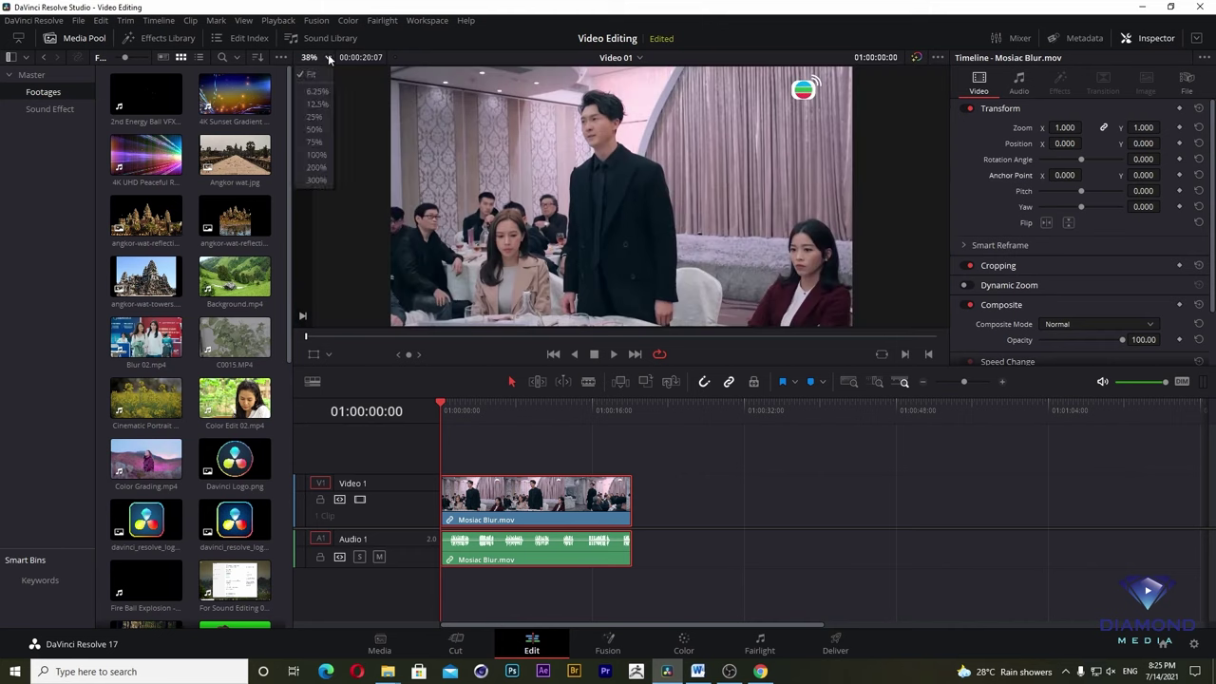
left_click(319, 142)
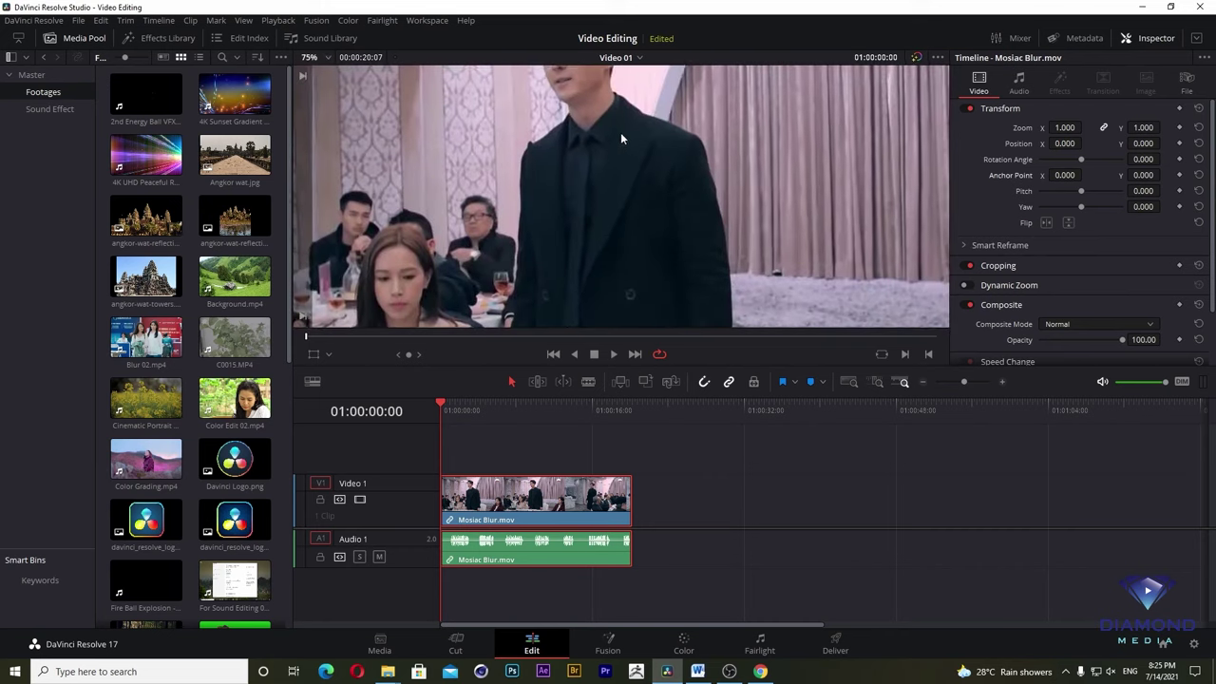
scroll(661, 269, "up", 2)
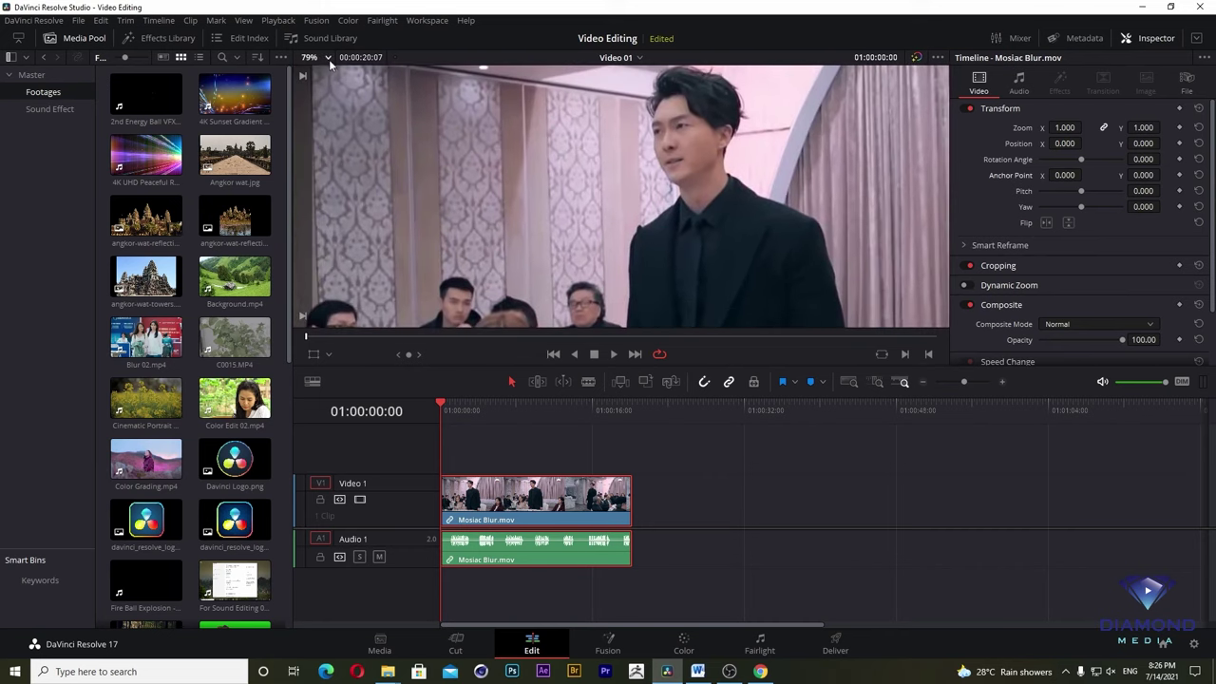
left_click(329, 59)
left_click(326, 72)
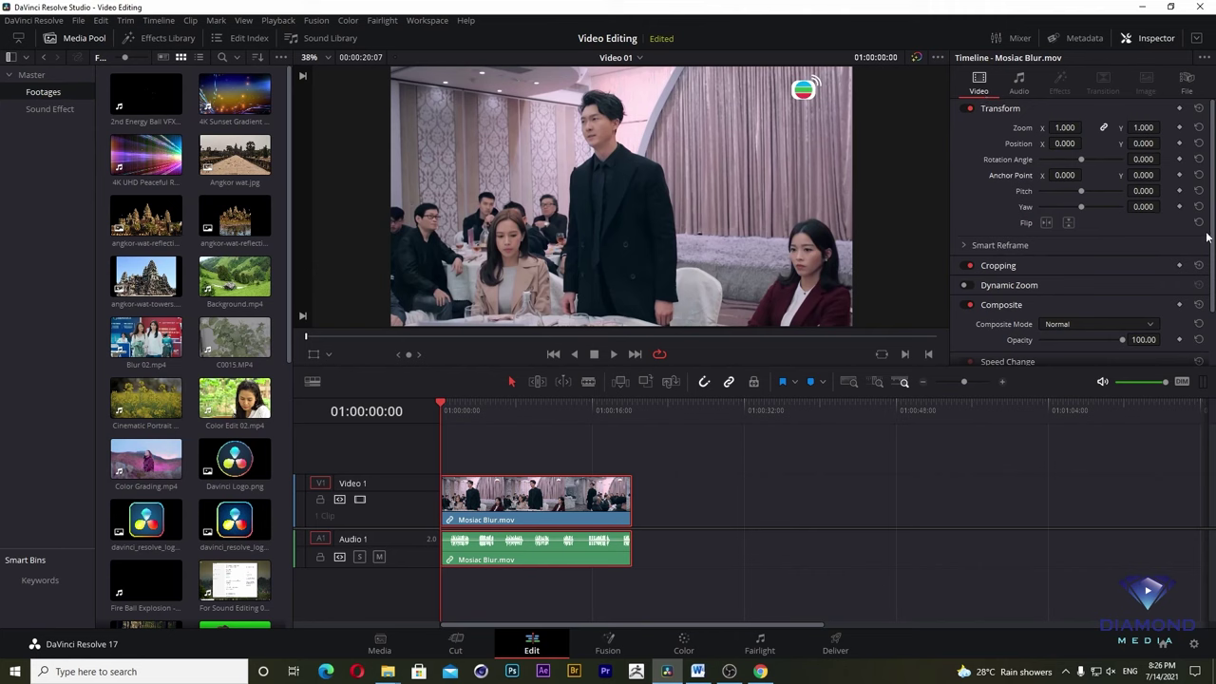
scroll(1209, 239, "down", 1)
scroll(1128, 262, "down", 3)
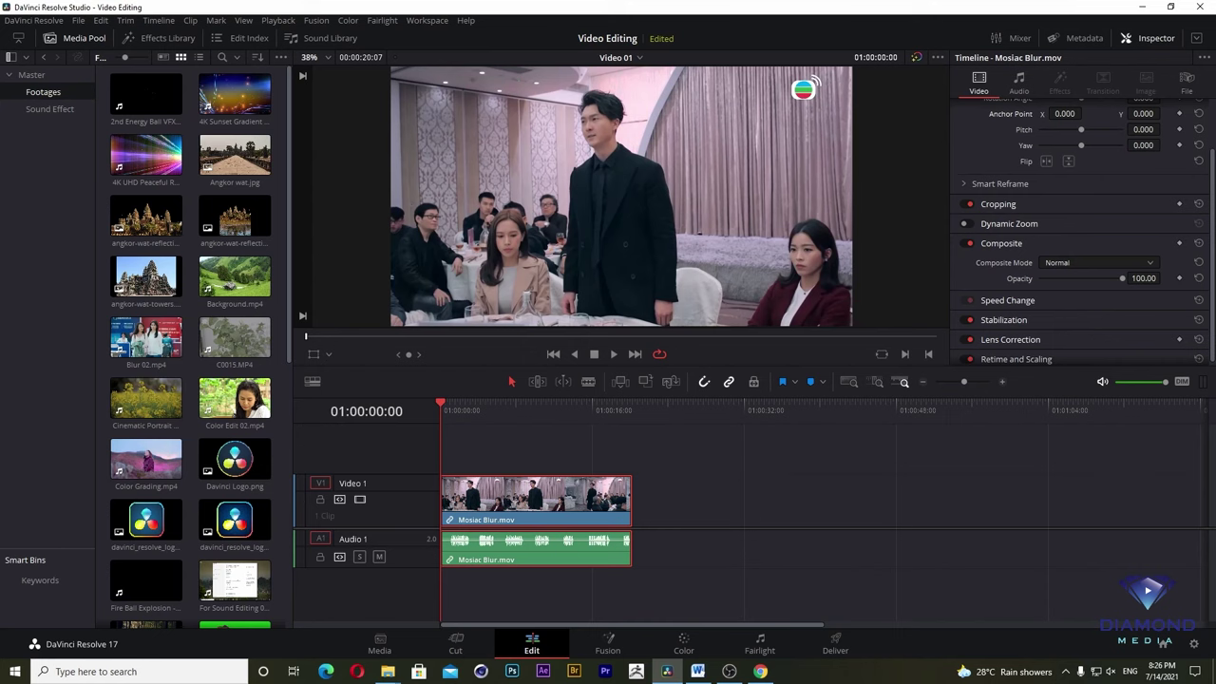
scroll(1204, 275, "up", 1)
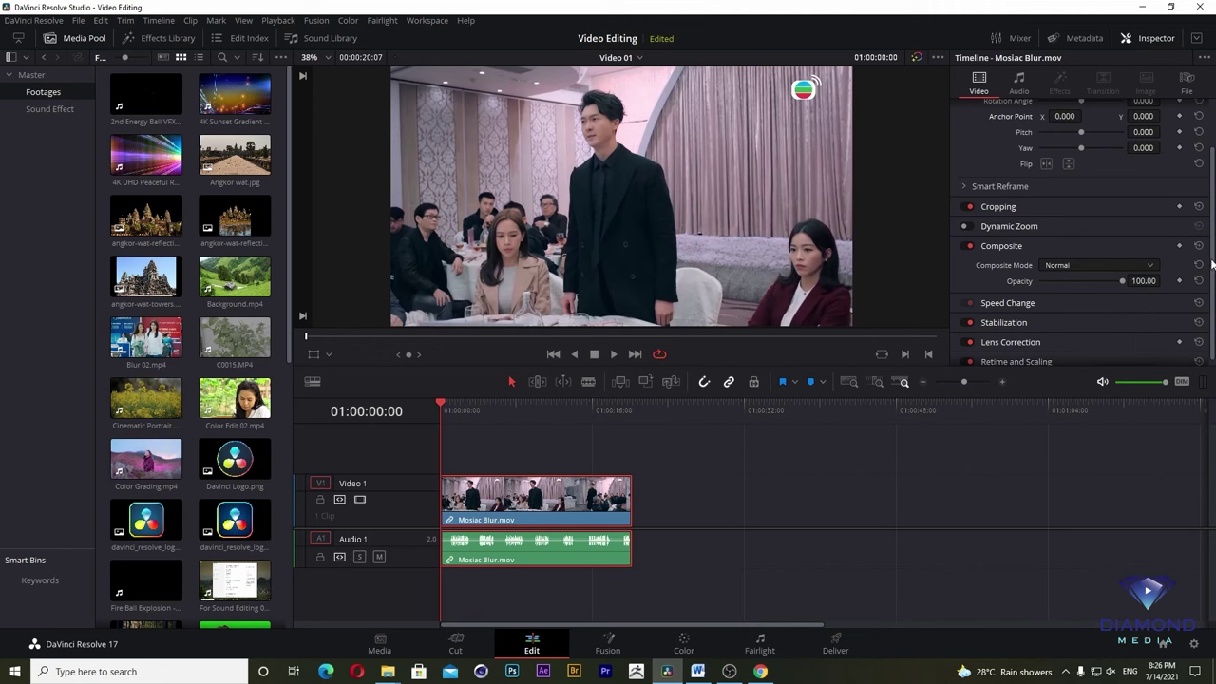
scroll(1211, 265, "up", 3)
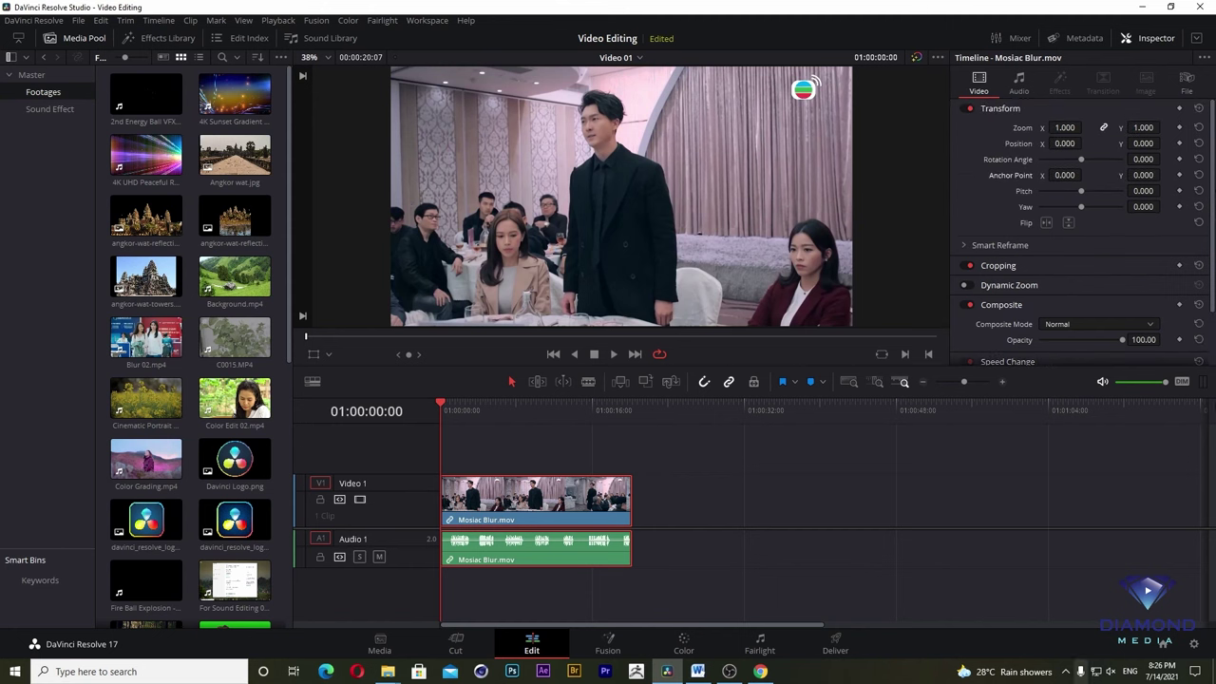
- Set the clip's Transform Zoom to 1.420 and Position X to 231
left_click_drag(1054, 127, 1085, 127)
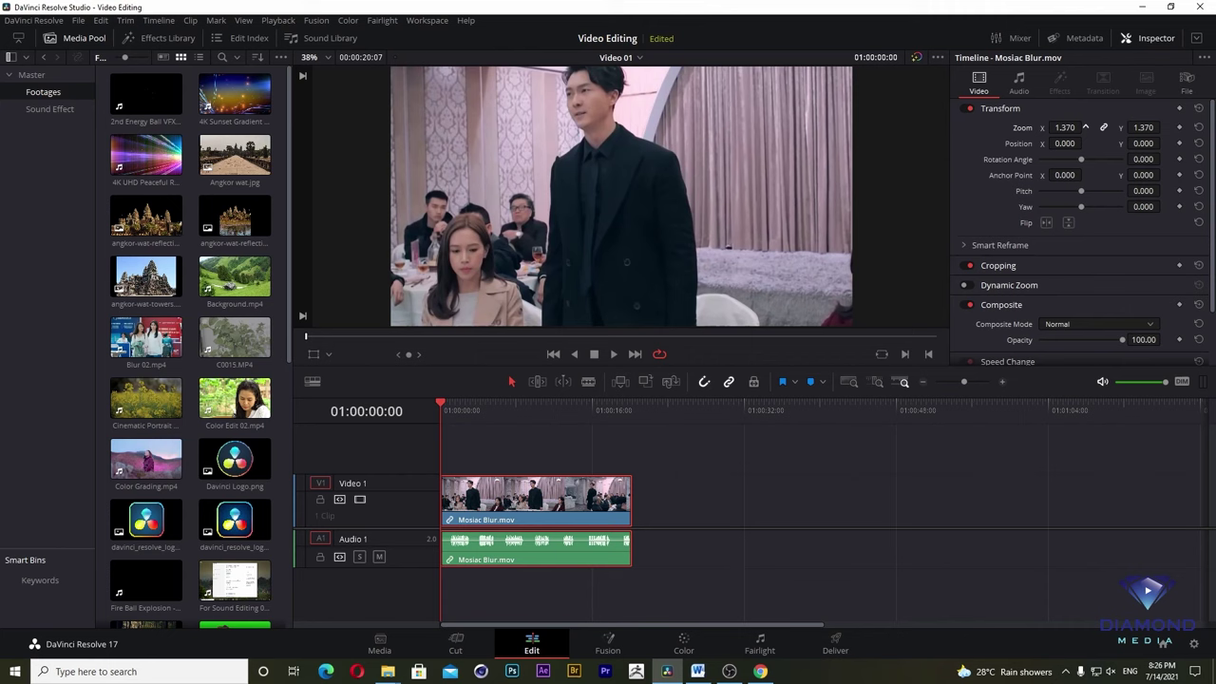
left_click_drag(1084, 126, 1062, 128)
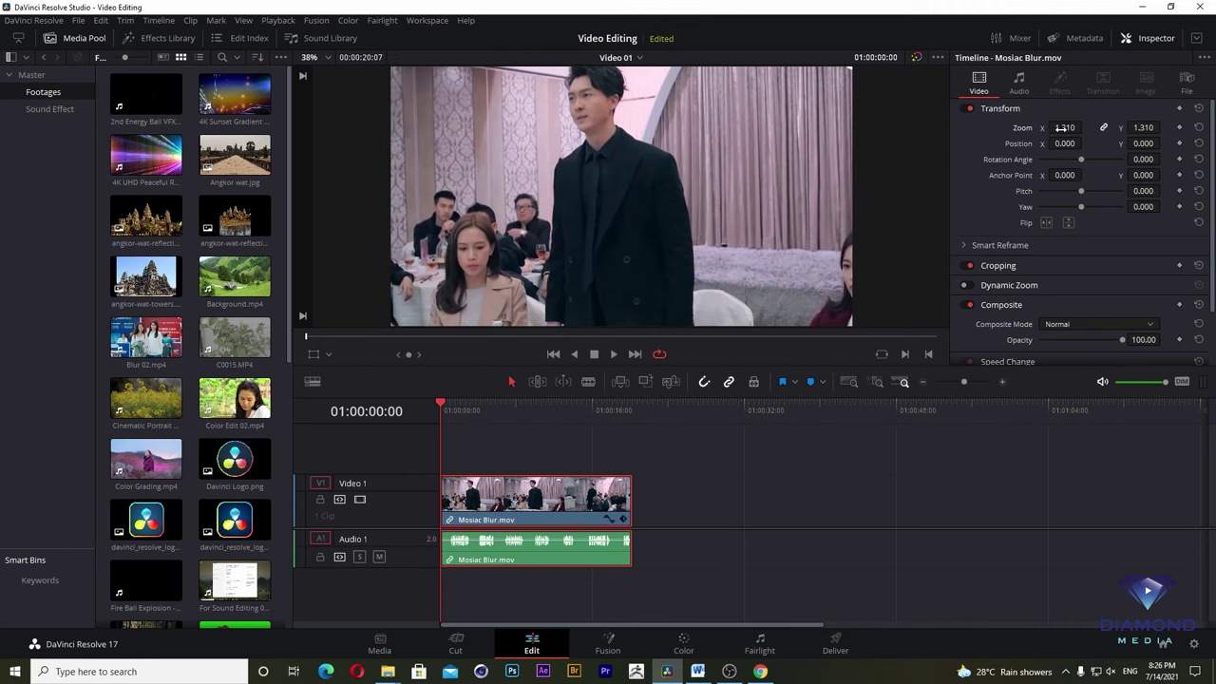
double_click(1062, 127)
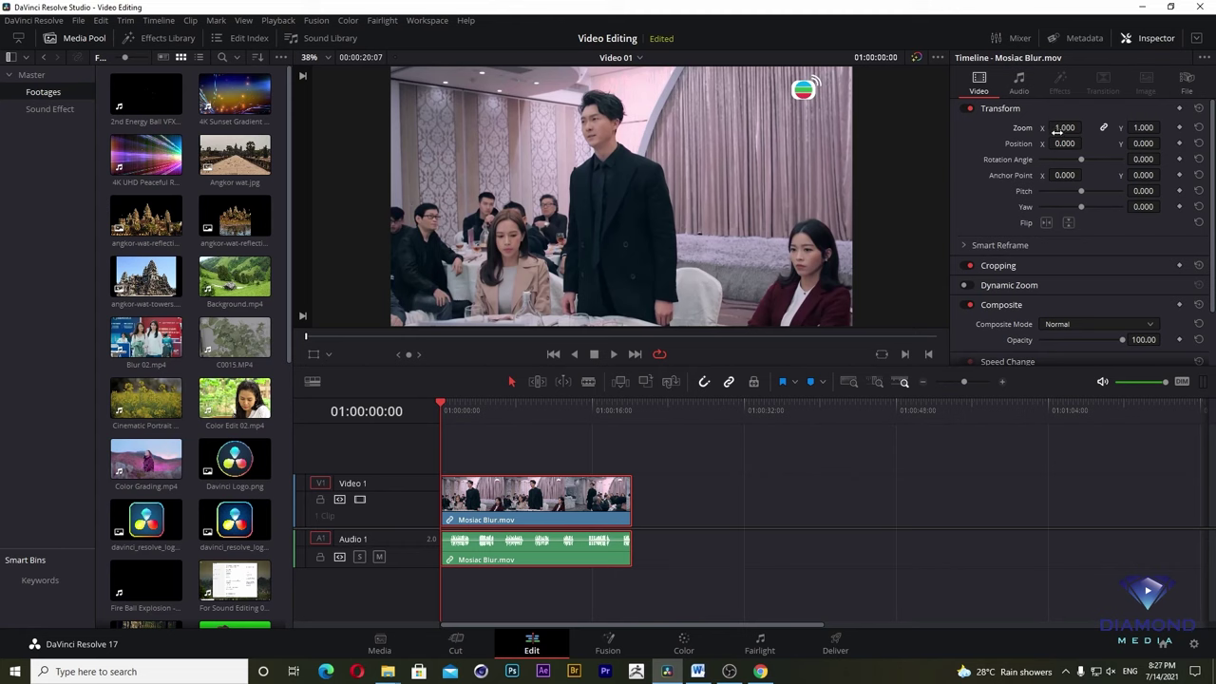
left_click_drag(1050, 127, 1083, 127)
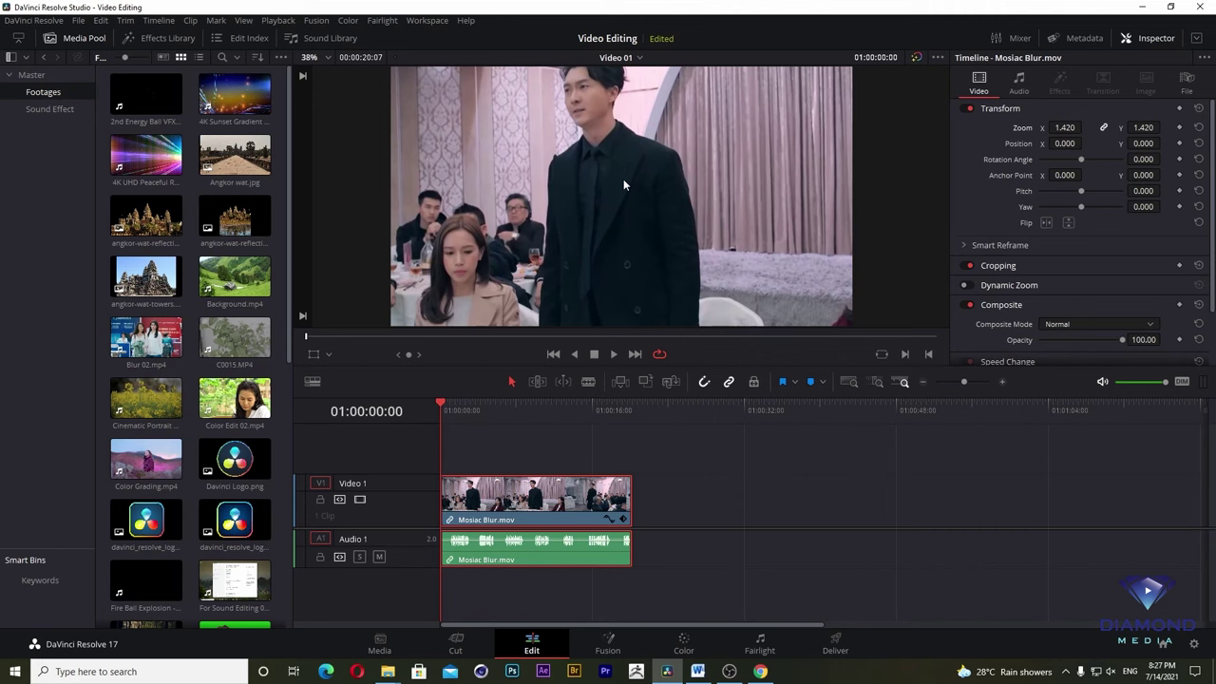
mouse_move(1064, 127)
left_mouse_down()
mouse_move(1090, 132)
mouse_move(1085, 143)
mouse_move(974, 159)
left_mouse_up()
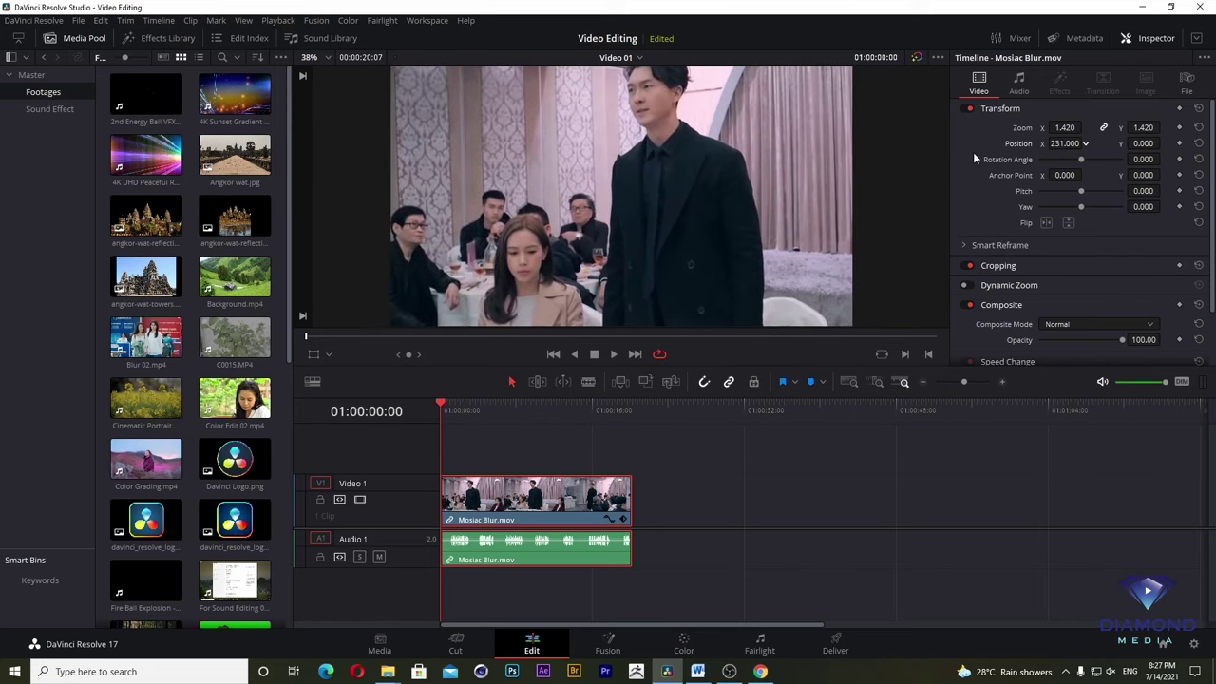
scroll(720, 161, "down", 3)
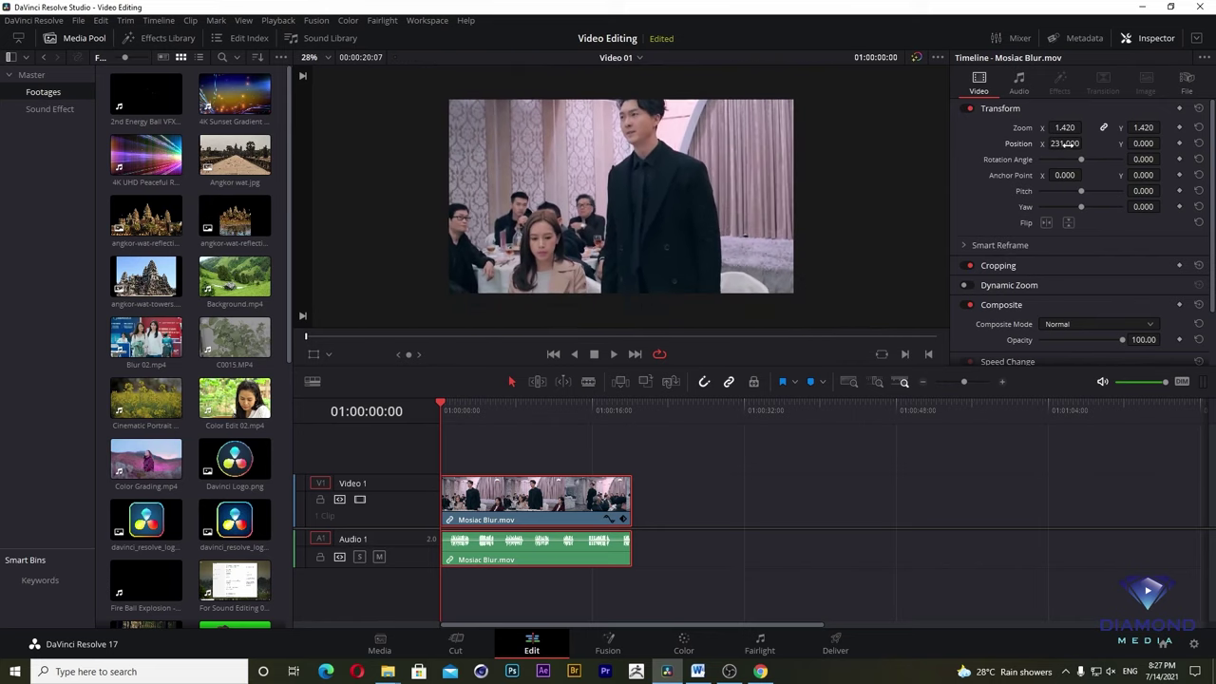
left_click_drag(1068, 143, 1076, 148)
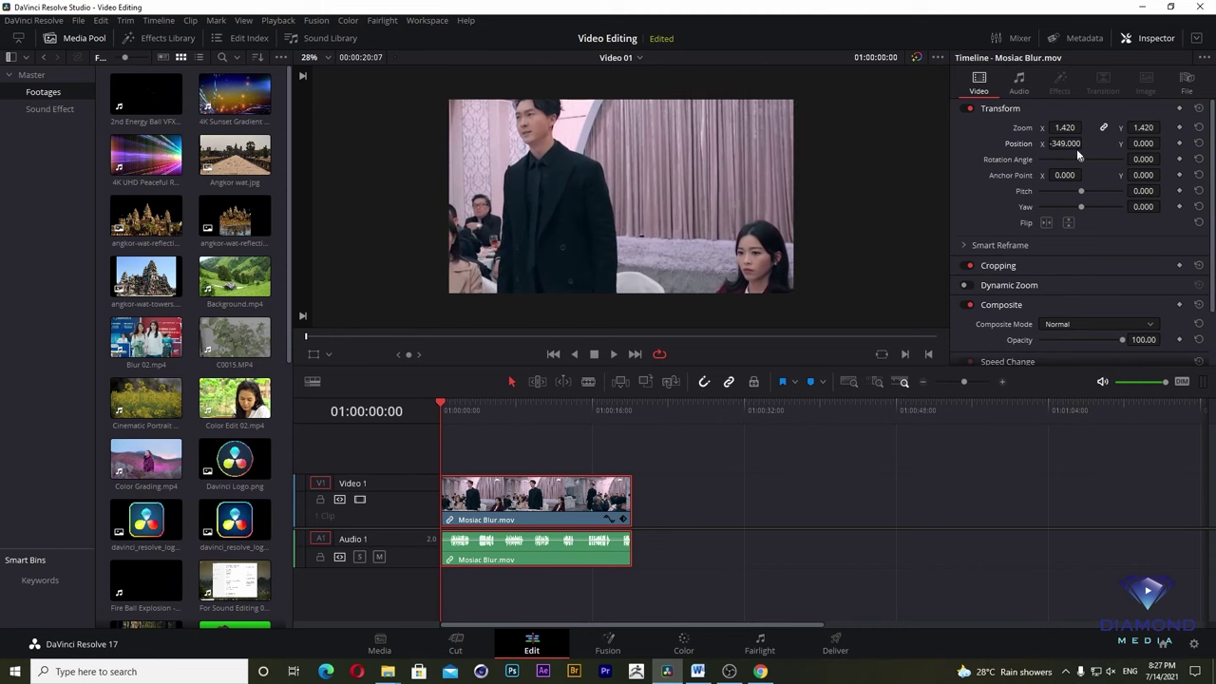
double_click(1076, 148)
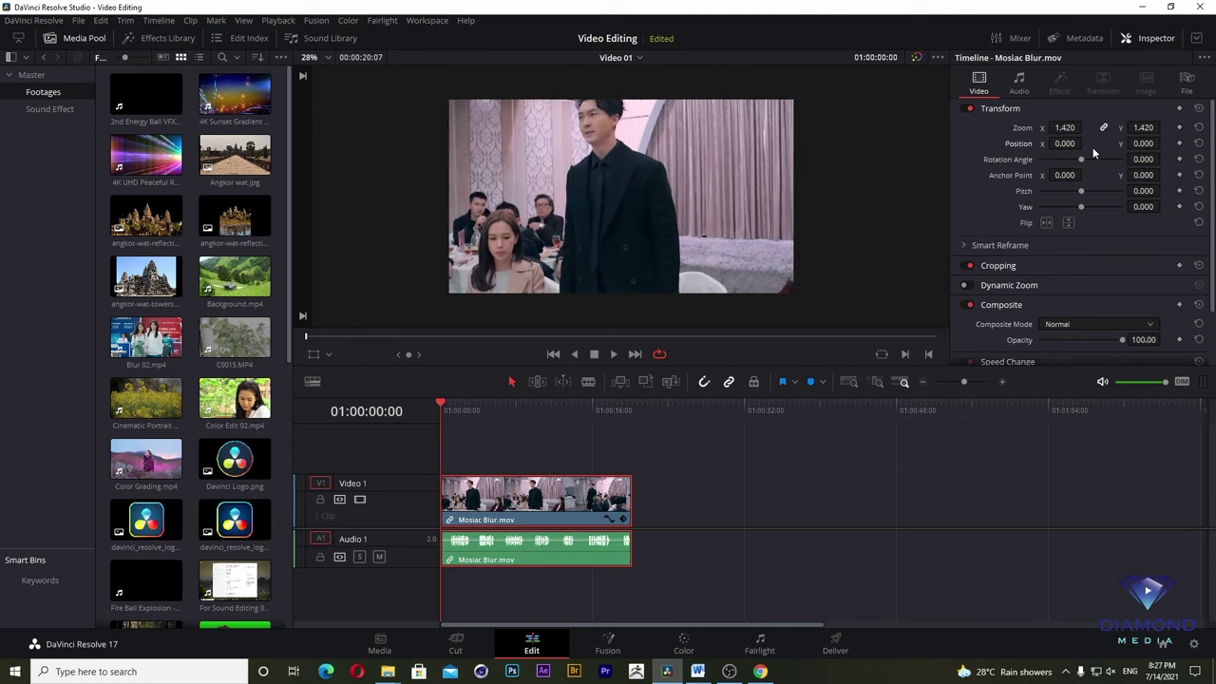
double_click(1091, 145)
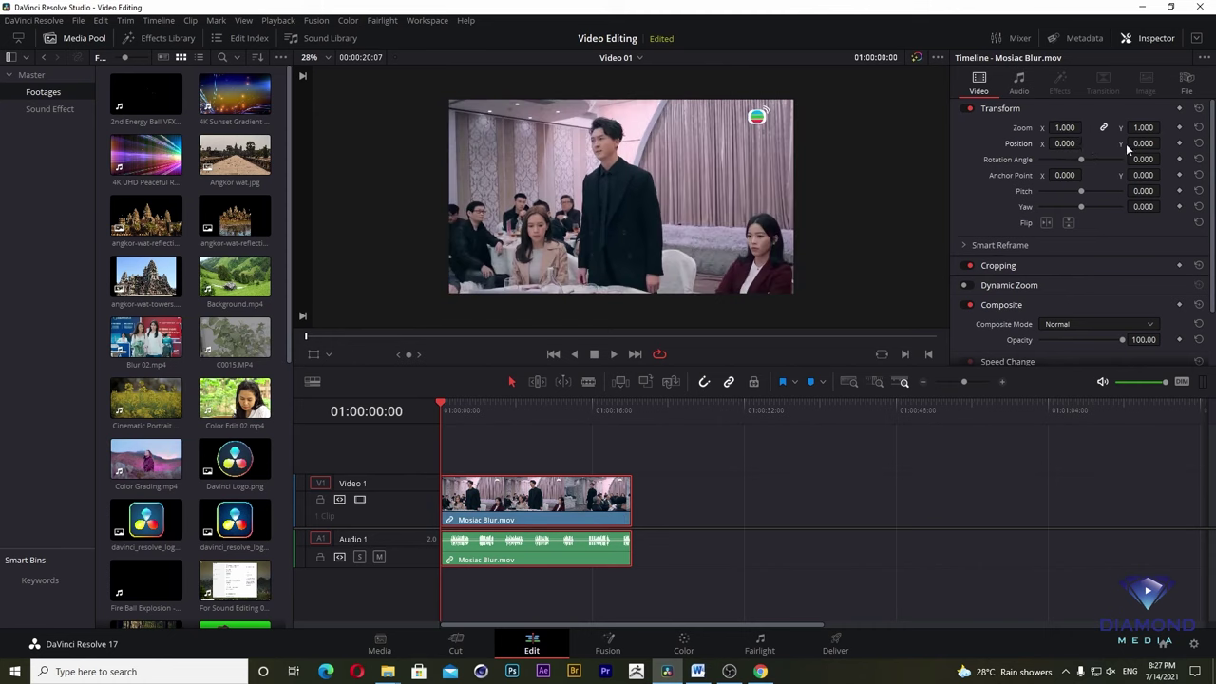
left_click_drag(1125, 144, 1132, 143)
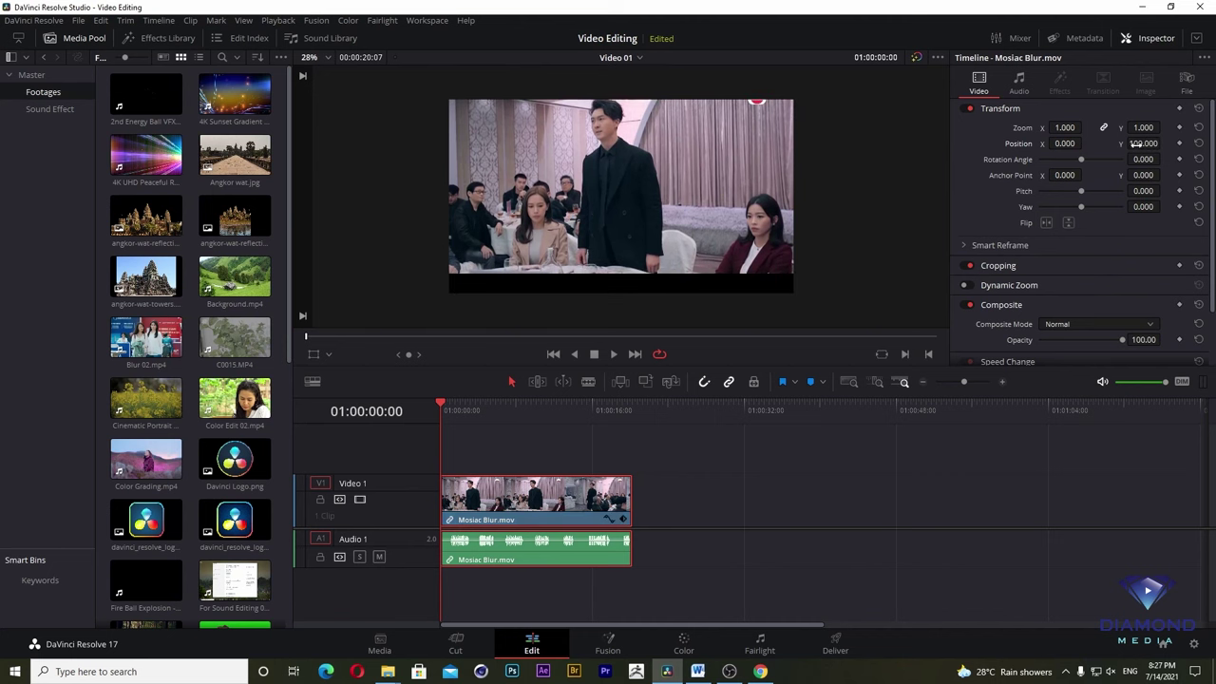
double_click(1131, 144)
left_click_drag(1079, 159, 1064, 173)
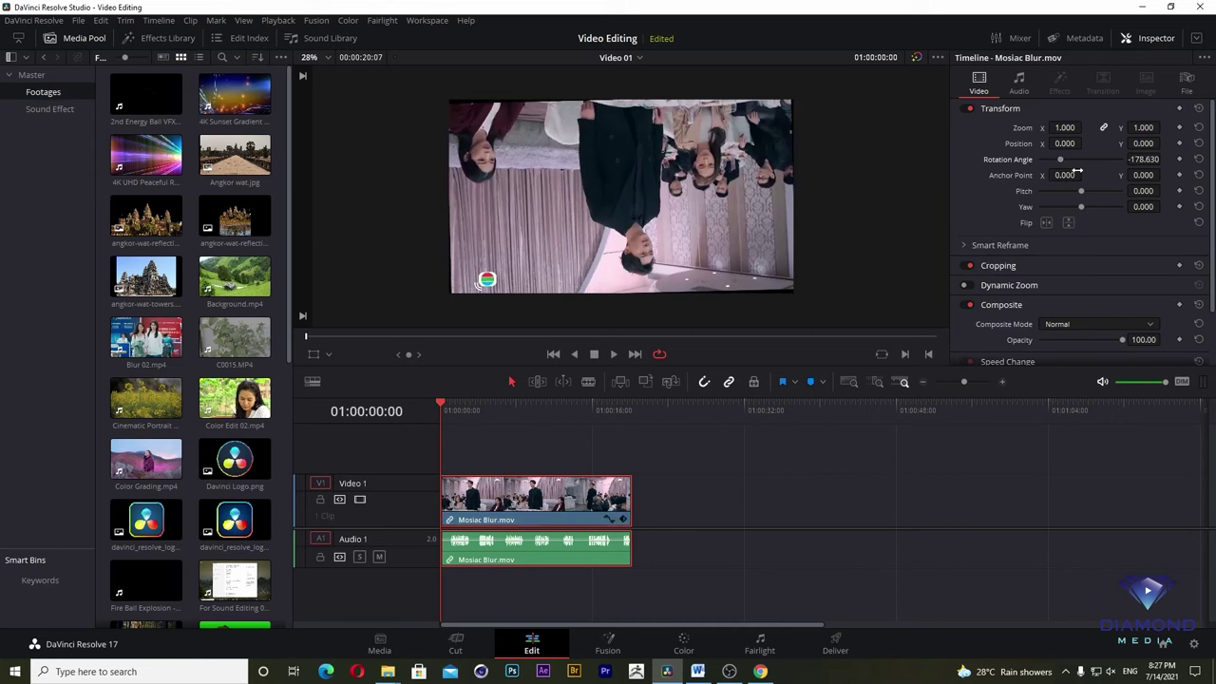
double_click(1081, 158)
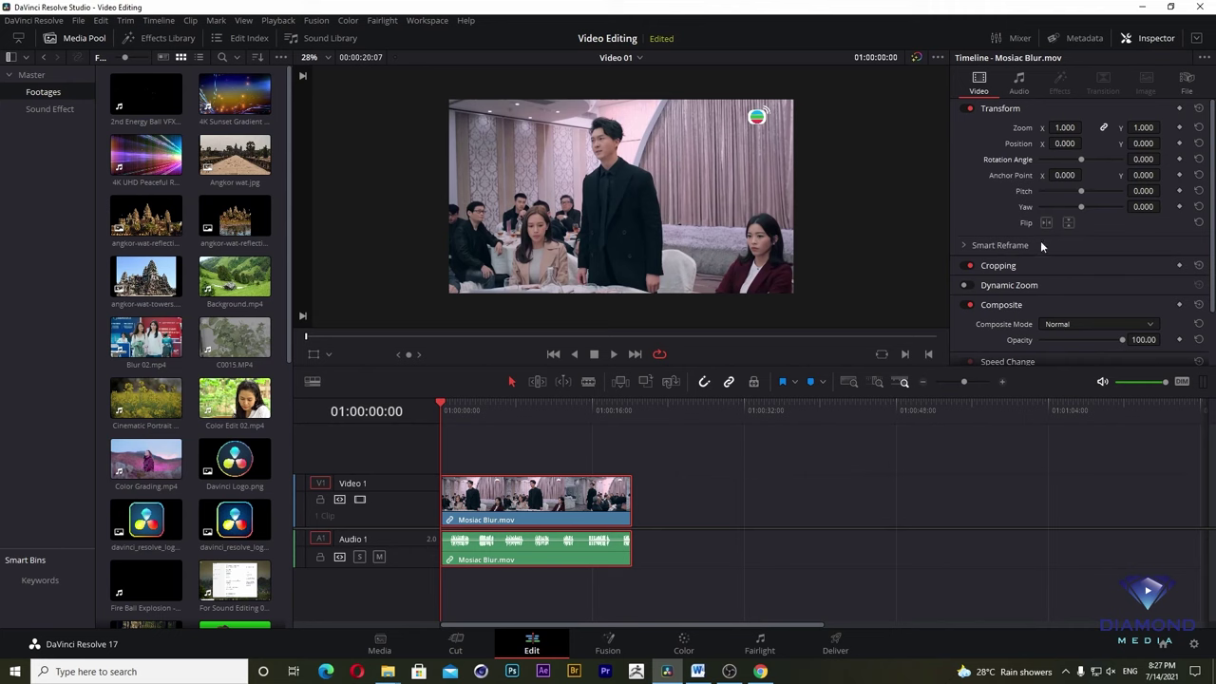
left_click_drag(1081, 190, 1062, 191)
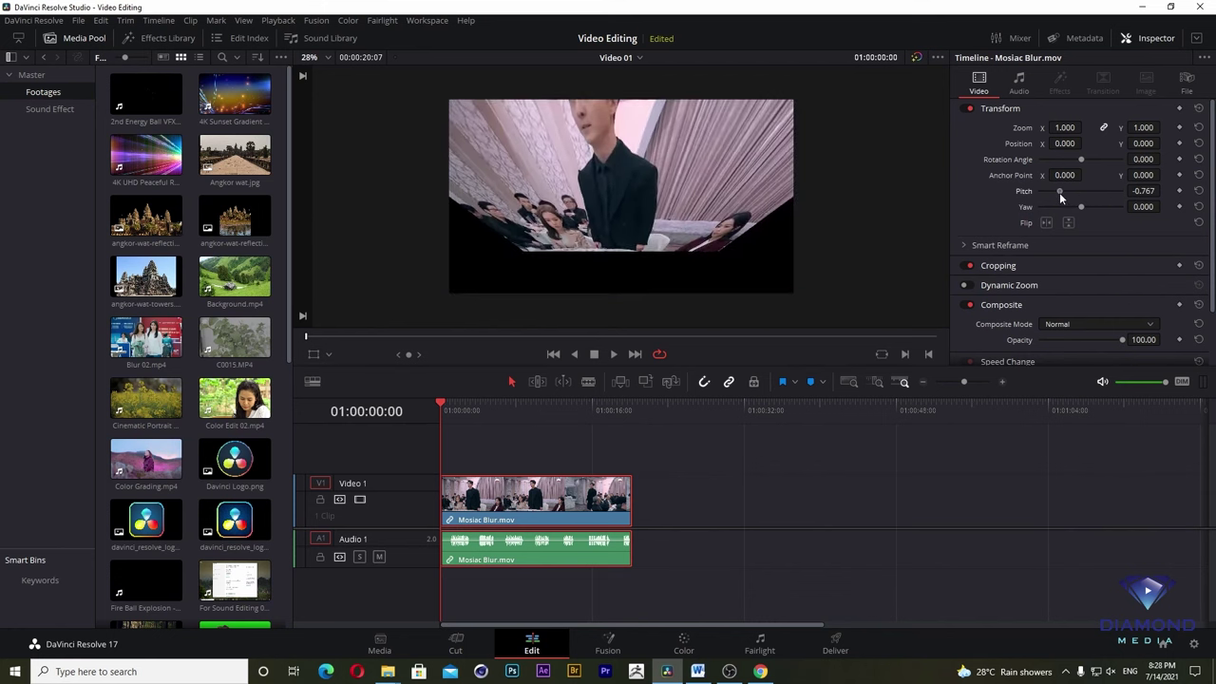
left_click_drag(1061, 190, 1098, 193)
double_click(1098, 193)
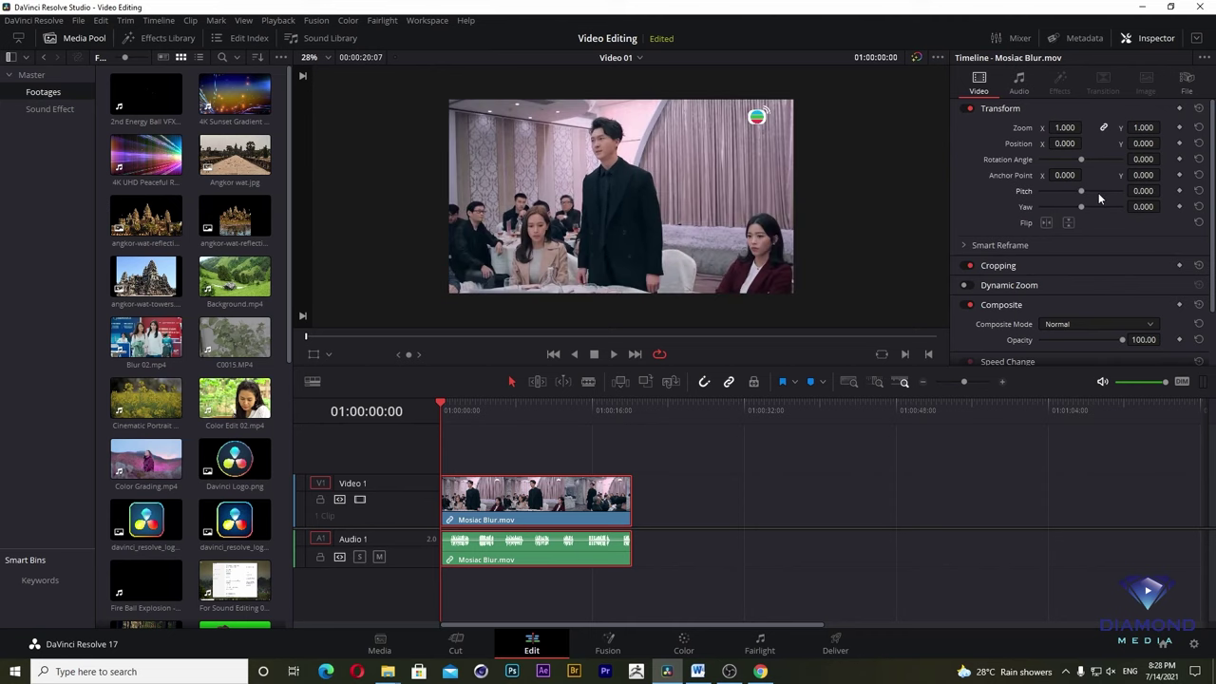
left_click(1045, 223)
left_click(1046, 223)
left_click(1046, 223)
left_click(1046, 223)
left_click(1045, 223)
left_click(1046, 224)
left_click(1068, 224)
left_click(1068, 224)
left_click(1069, 224)
left_click(1069, 224)
left_click(1045, 223)
left_click(1046, 224)
left_click(1068, 225)
left_click(1068, 224)
left_click_drag(1208, 203, 1208, 275)
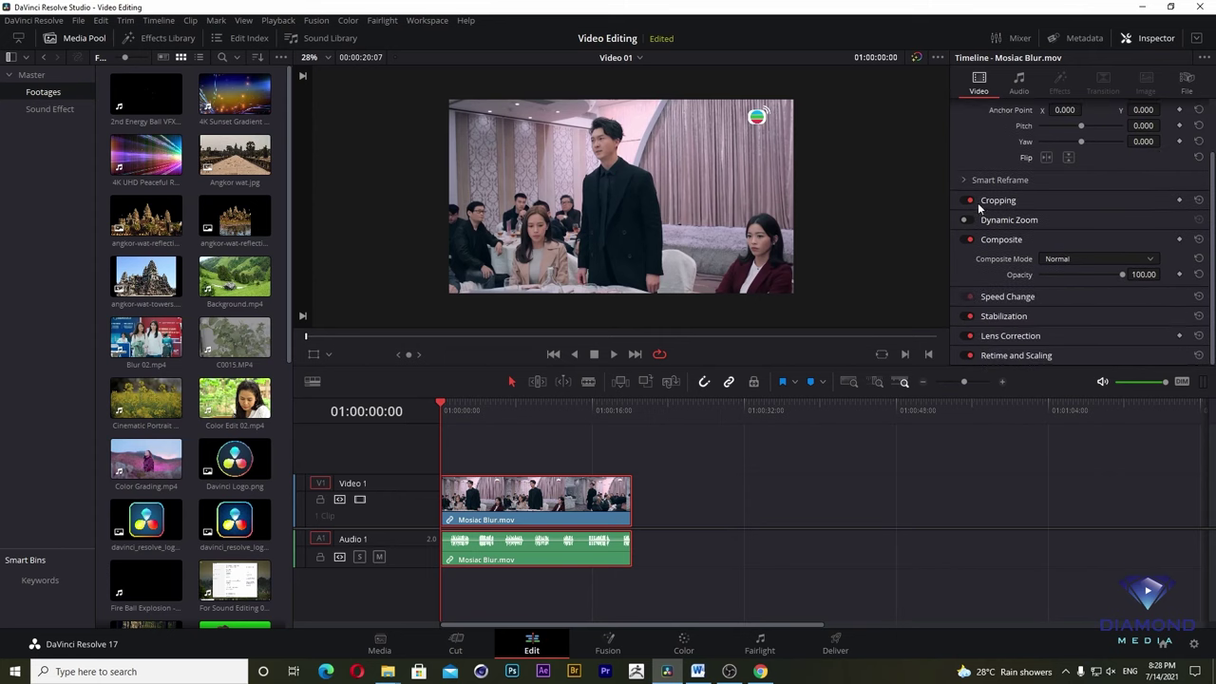
- Crop the clip to left 425, right 337.1, top 197.9, bottom 247.3, with softness reset to 0
left_click(1012, 201)
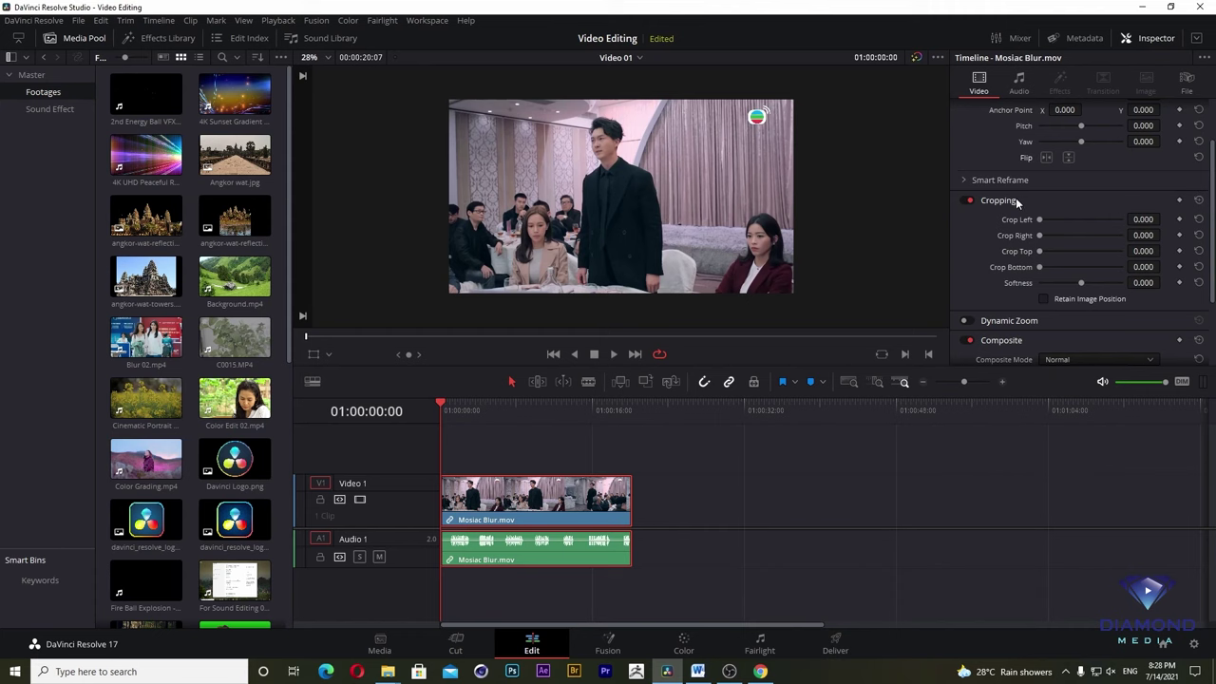
mouse_move(1041, 220)
left_mouse_down()
mouse_move(1077, 236)
mouse_move(1039, 249)
mouse_move(1067, 251)
mouse_move(1039, 251)
mouse_move(1062, 268)
left_mouse_up()
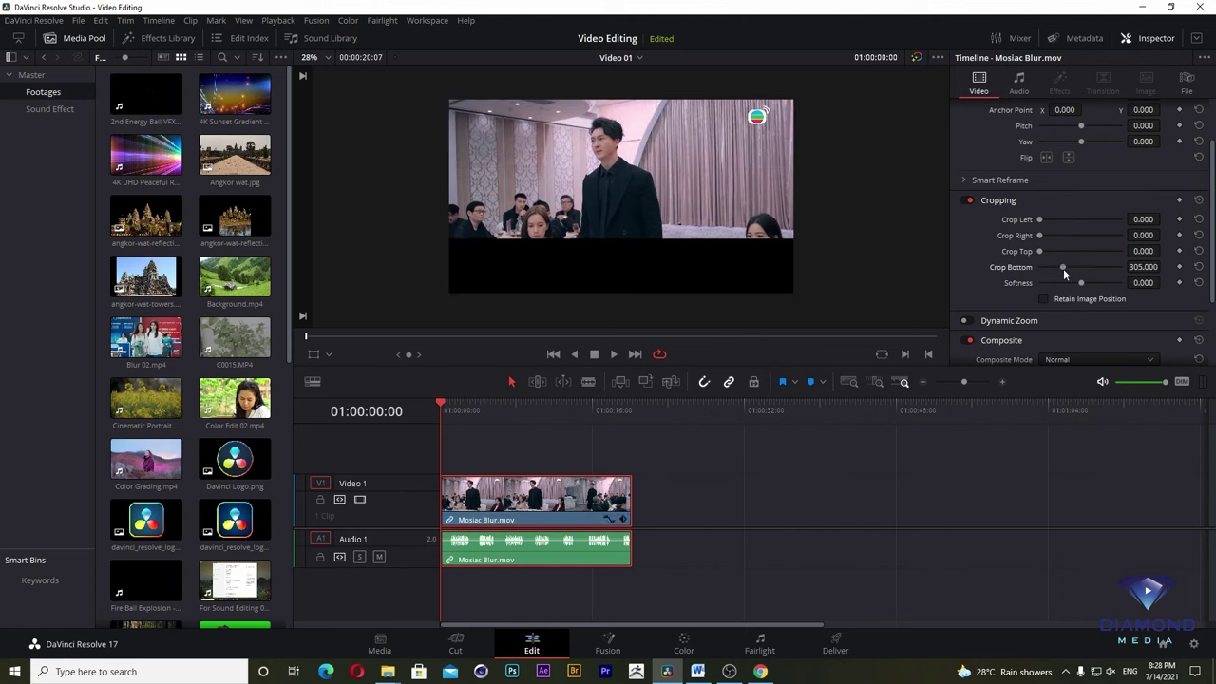
double_click(1062, 268)
mouse_move(1038, 219)
left_mouse_down()
mouse_move(1056, 219)
mouse_move(1058, 267)
left_mouse_up()
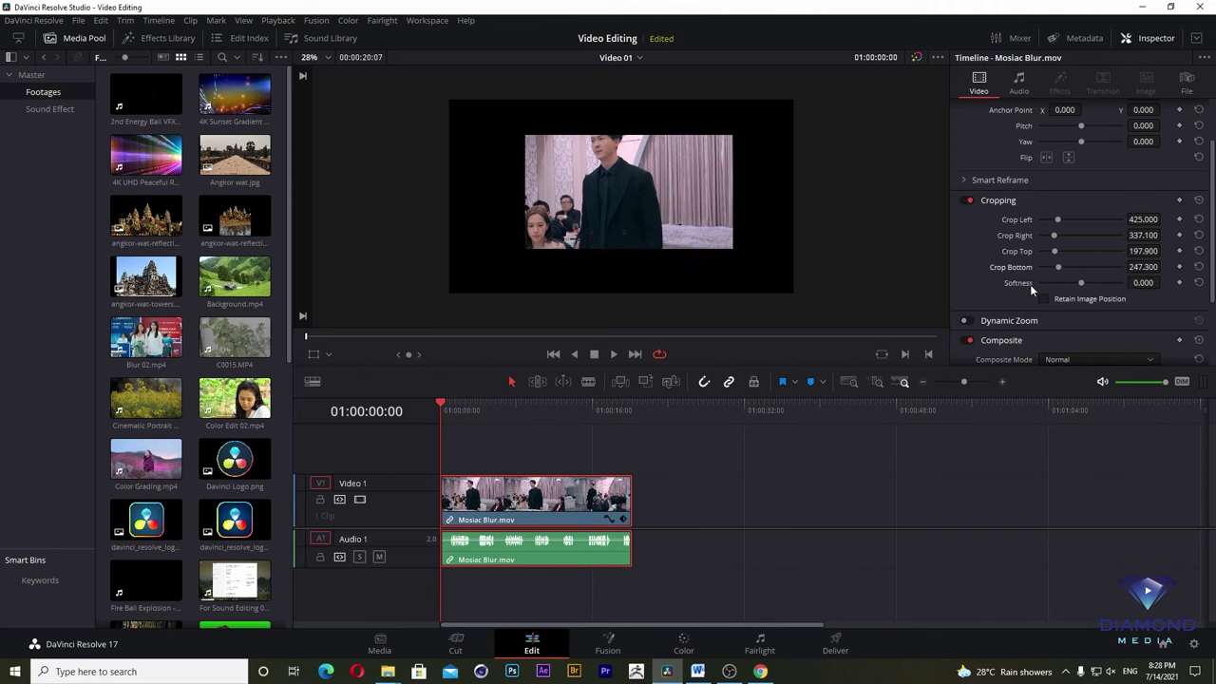
mouse_move(1080, 283)
left_mouse_down()
mouse_move(1068, 282)
mouse_move(1110, 283)
mouse_move(1048, 282)
mouse_move(1115, 277)
mouse_move(1088, 277)
left_mouse_up()
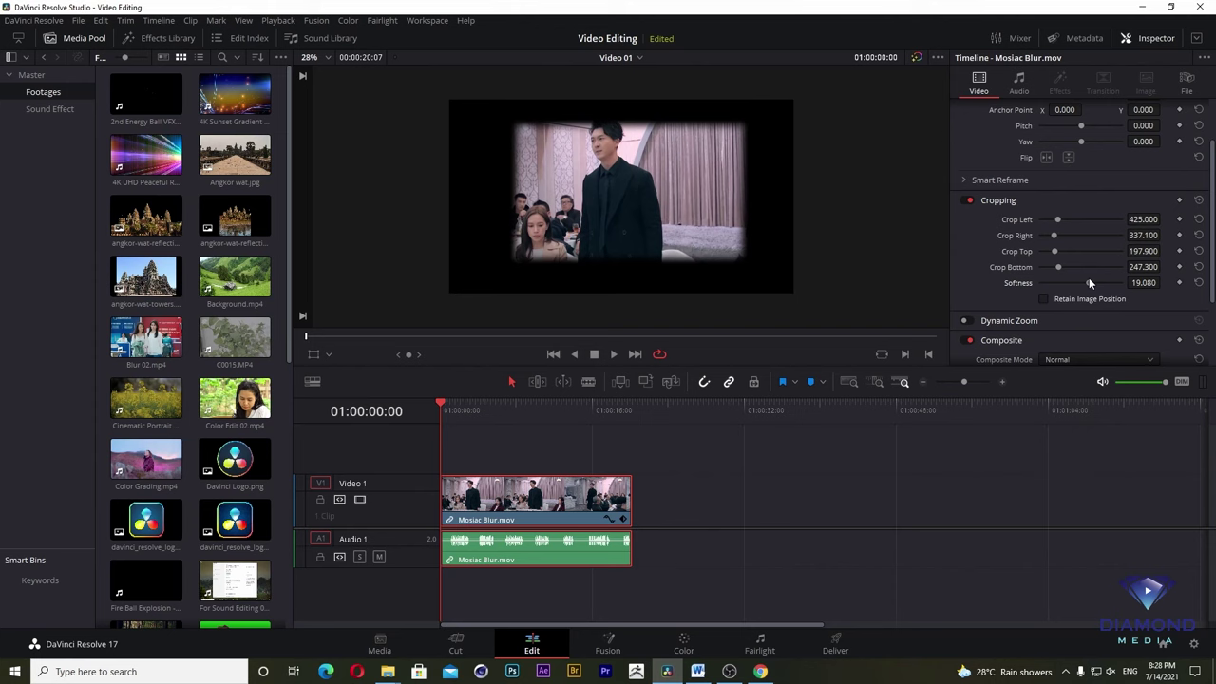
double_click(1088, 282)
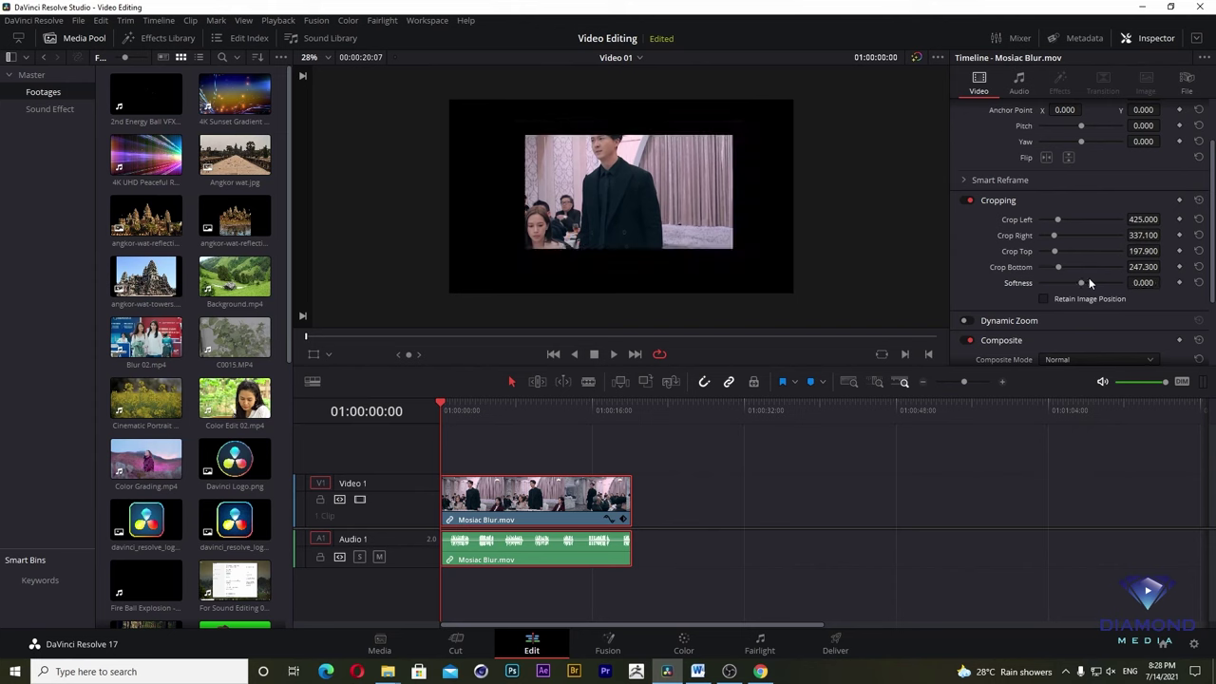
- Undo the remaining crop values and enable Dynamic Zoom, playing the timeline to preview it
key("ctrl+z")
key("ctrl+z")
key("ctrl+z")
key("ctrl+z")
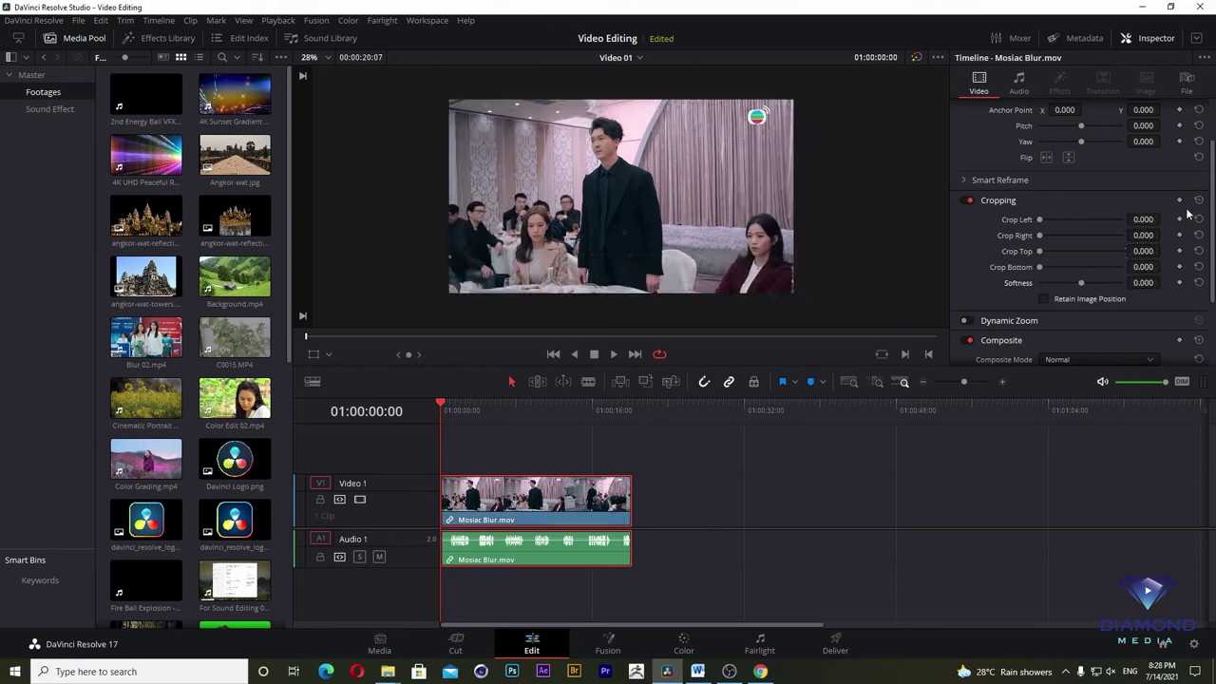
scroll(1214, 185, "down", 3)
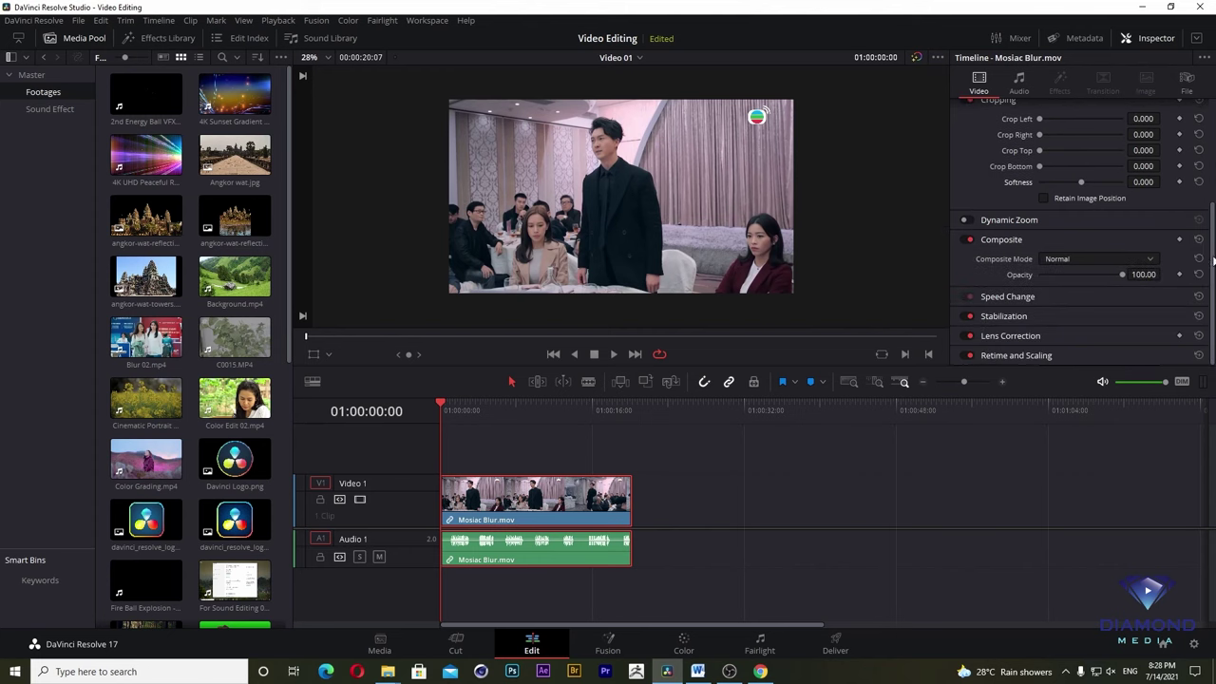
left_click(997, 220)
left_click(997, 220)
left_click(970, 219)
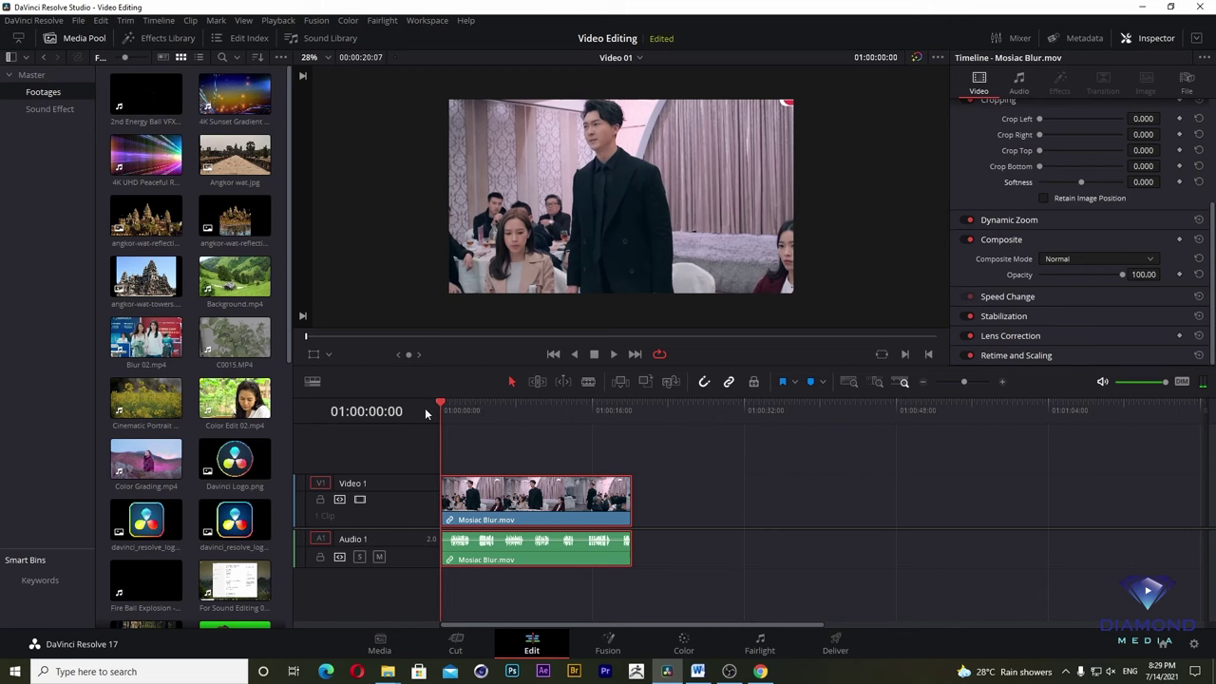
key("space")
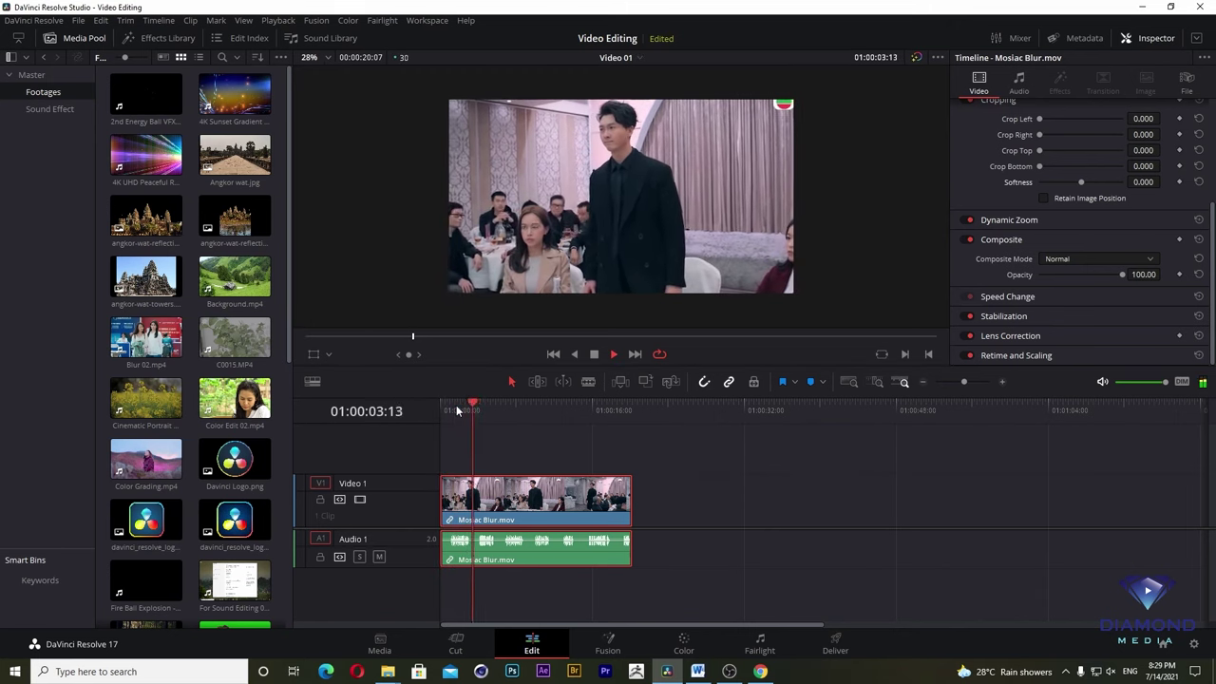
- Scrub through the clip to check the result, then turn Dynamic Zoom off
left_click(1034, 220)
key("space")
left_click_drag(503, 414, 581, 421)
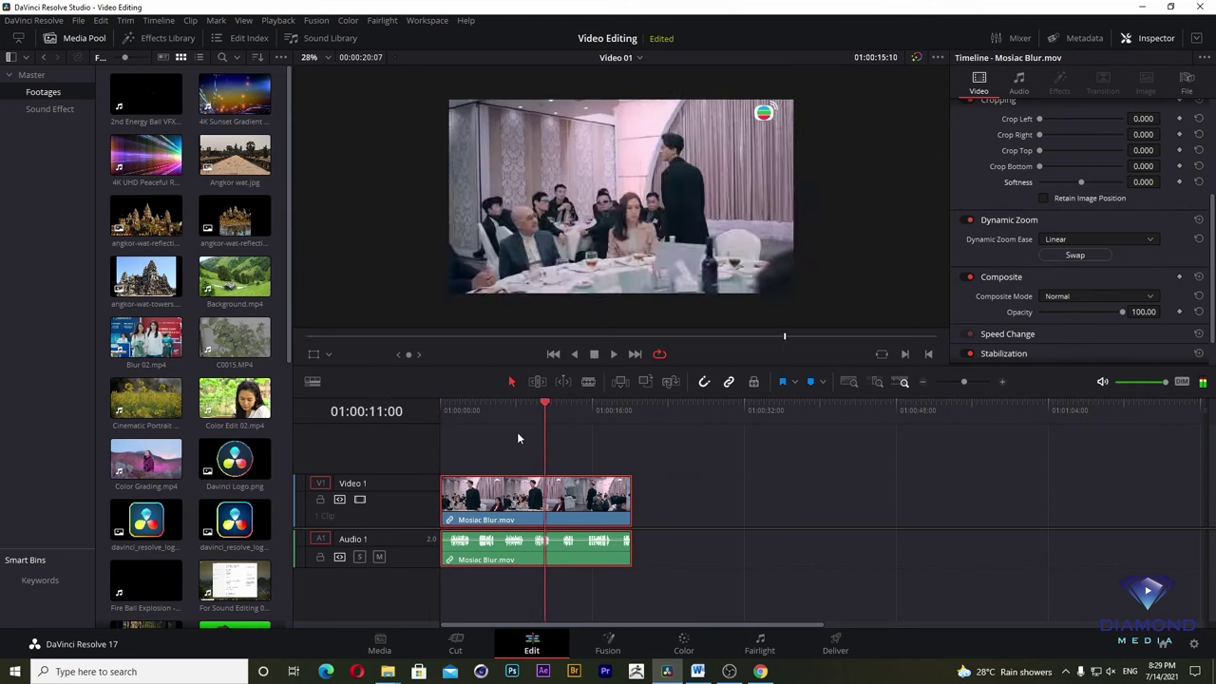
left_click_drag(580, 422, 410, 433)
left_click(968, 221)
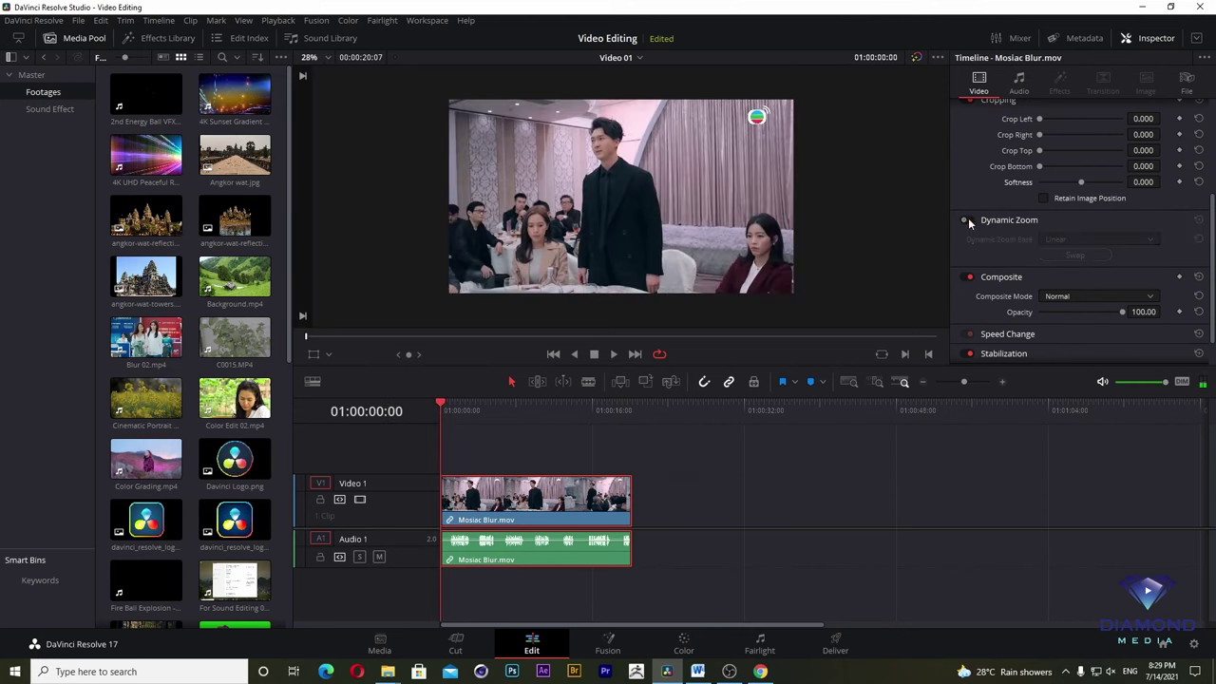
left_click_drag(479, 423, 401, 433)
scroll(1211, 218, "down", 2)
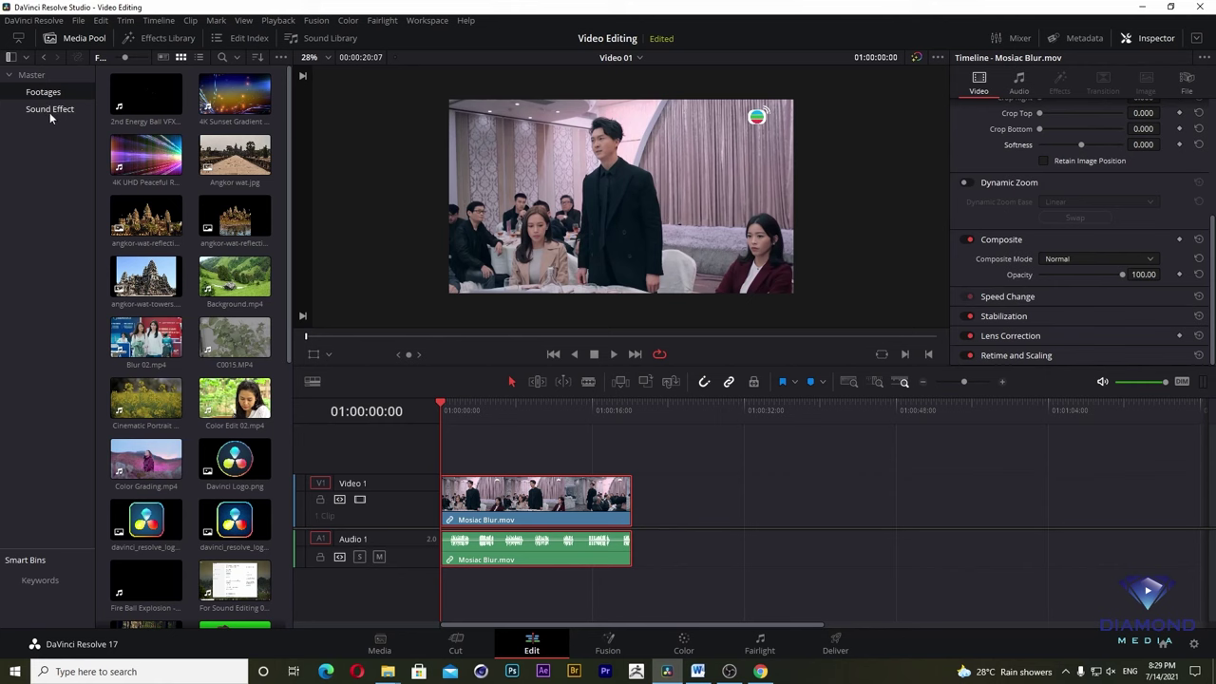
- Create a new media pool bin named 'Lenflare'
right_click(25, 169)
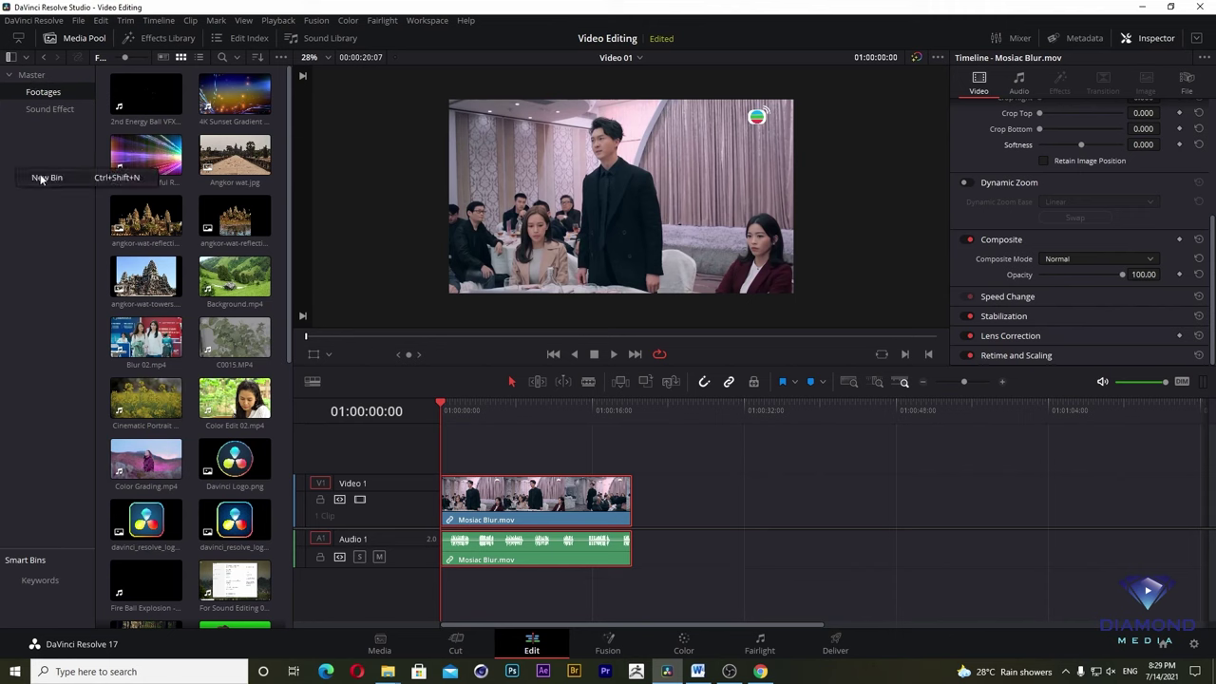
left_click(42, 177)
key("BackSpace")
type("Lenflare")
key("Return")
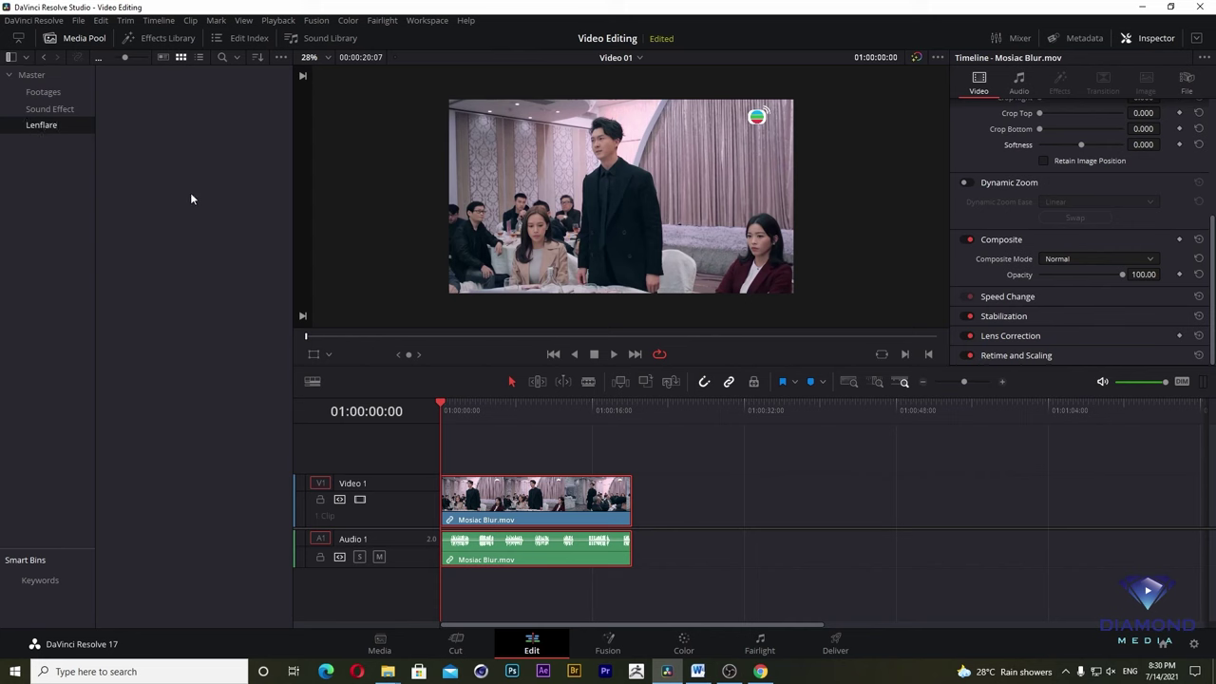
right_click(160, 164)
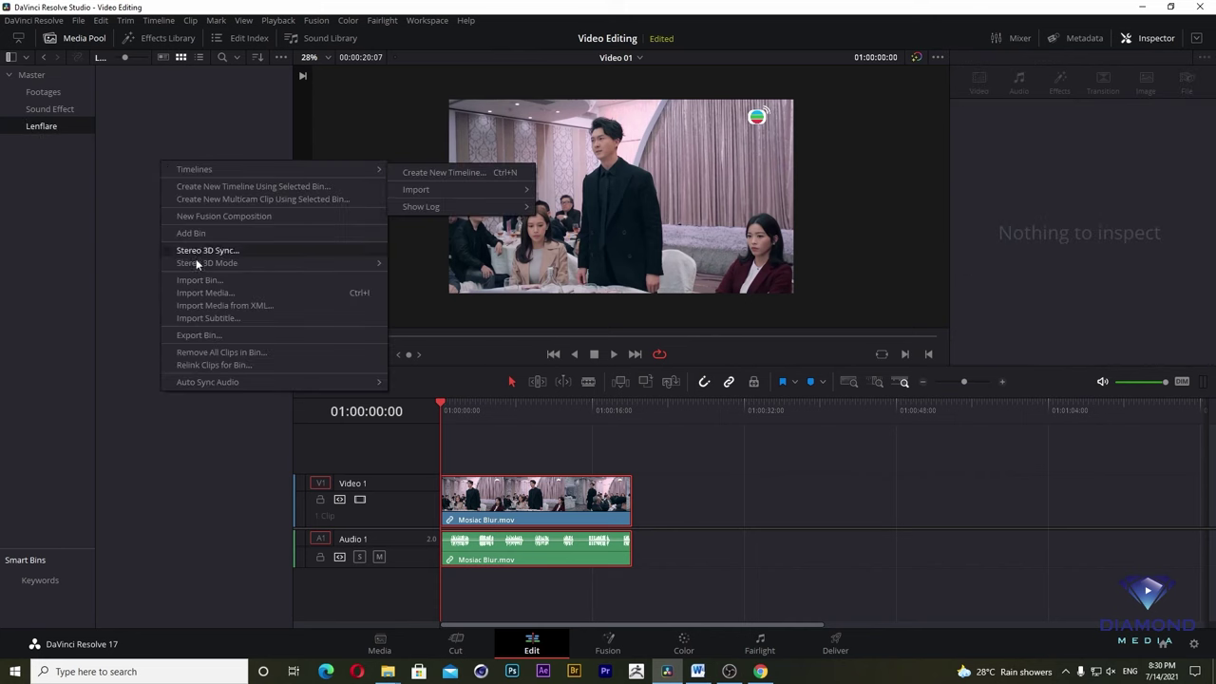
- Import every .mov and .mp4 clip from Super_Creators_Pack > Footages Overlay > Light_Leaks_Overlay
left_click(203, 292)
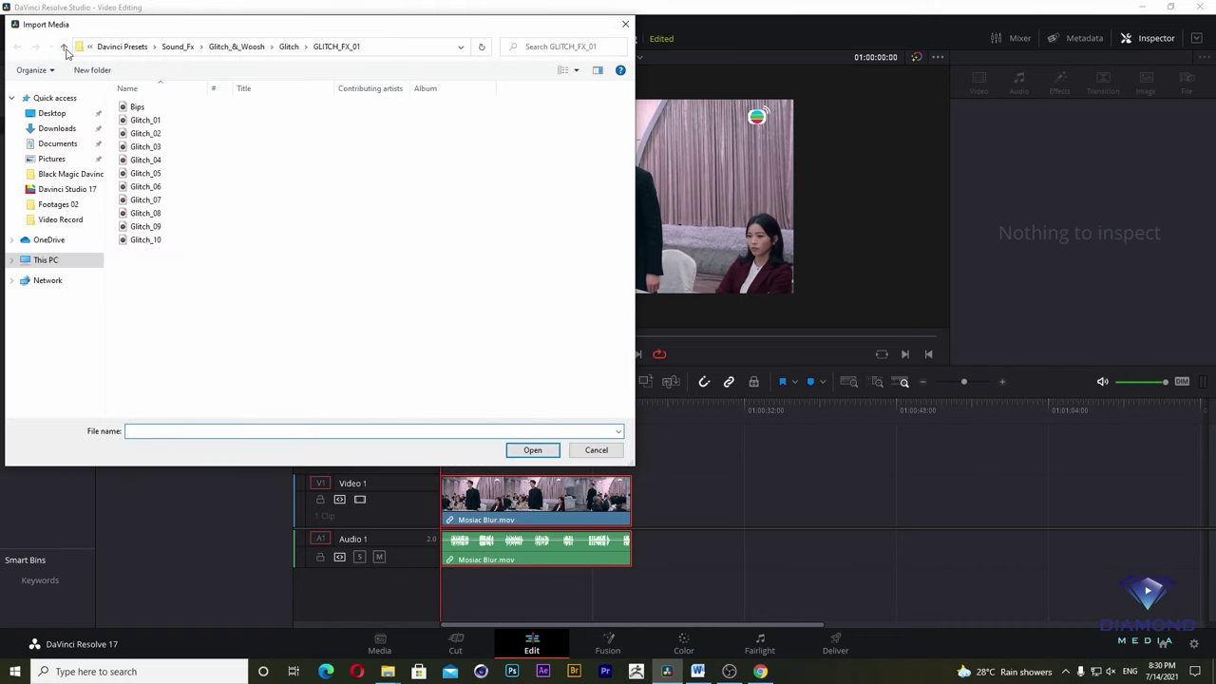
left_click(63, 46)
left_click(64, 46)
left_click(64, 46)
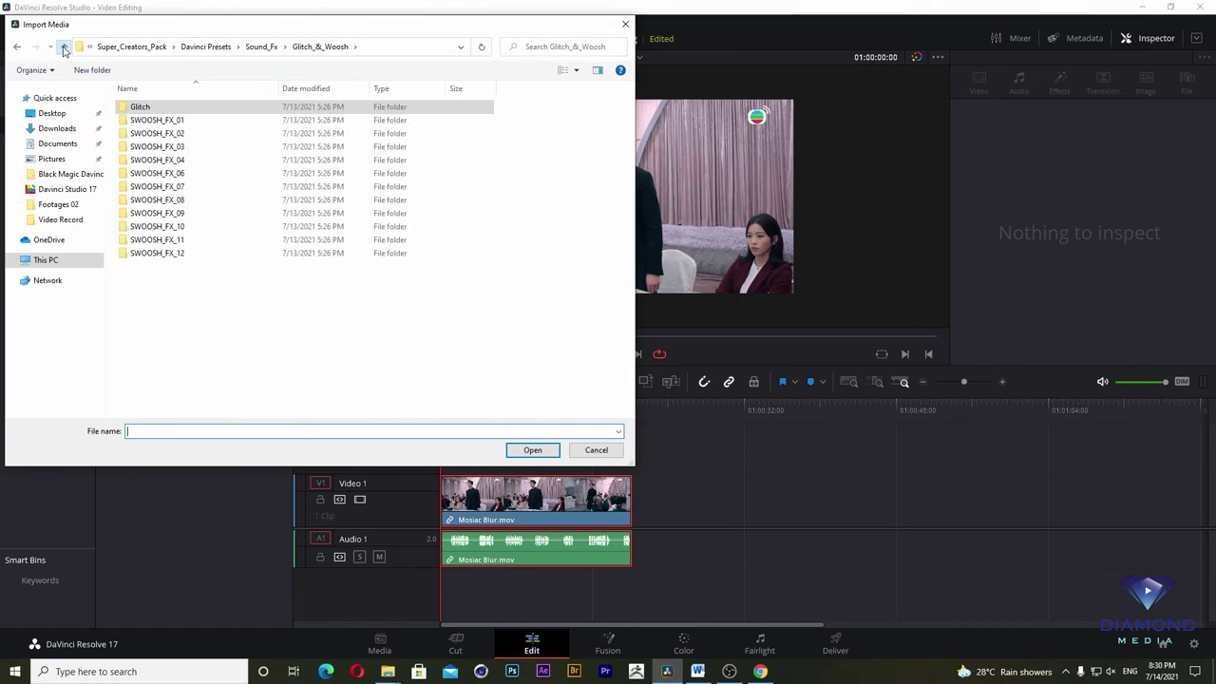
left_click(63, 47)
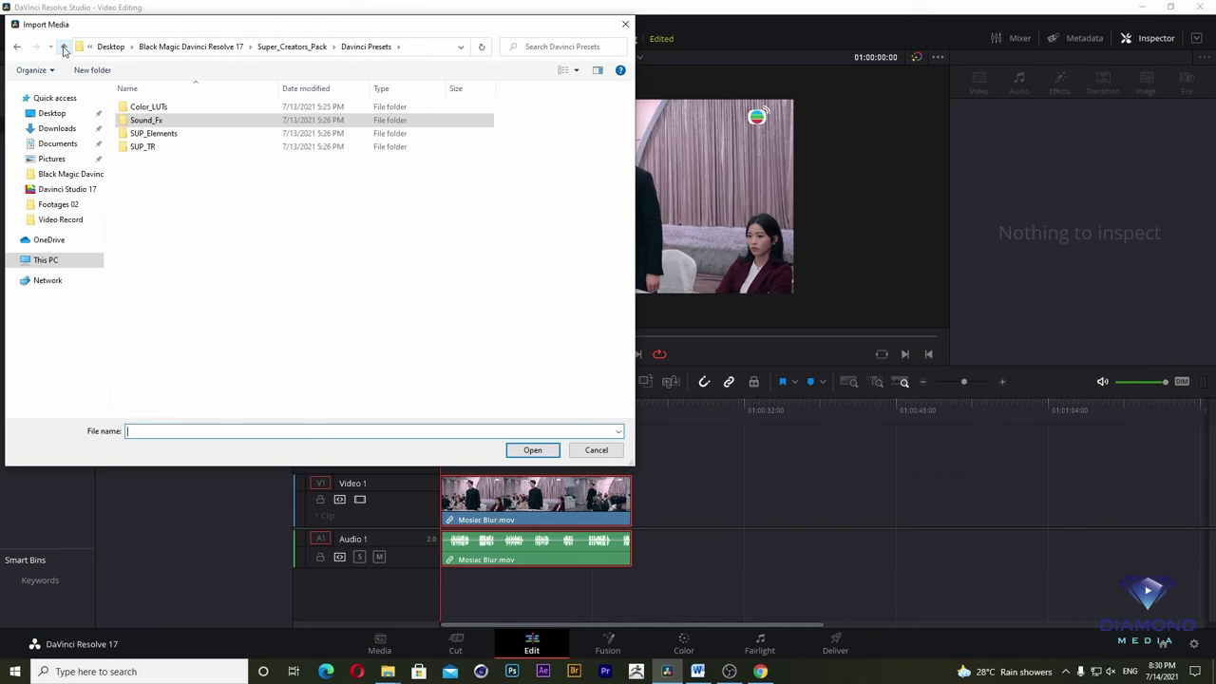
left_click(64, 47)
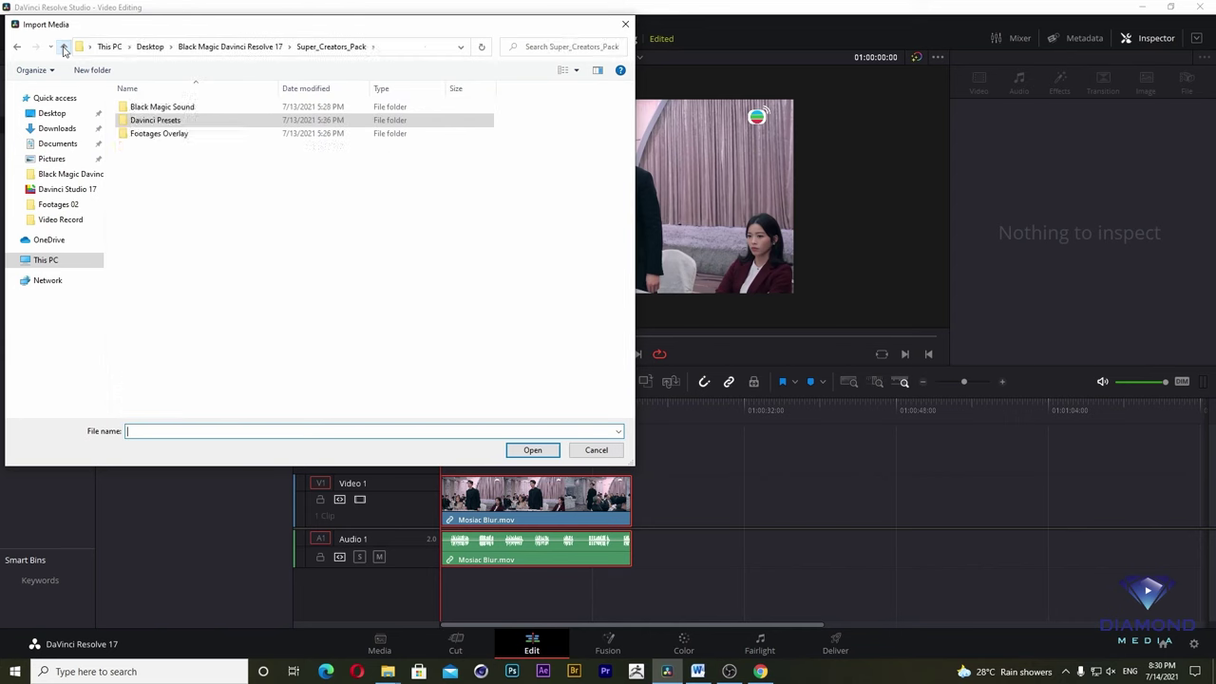
double_click(150, 135)
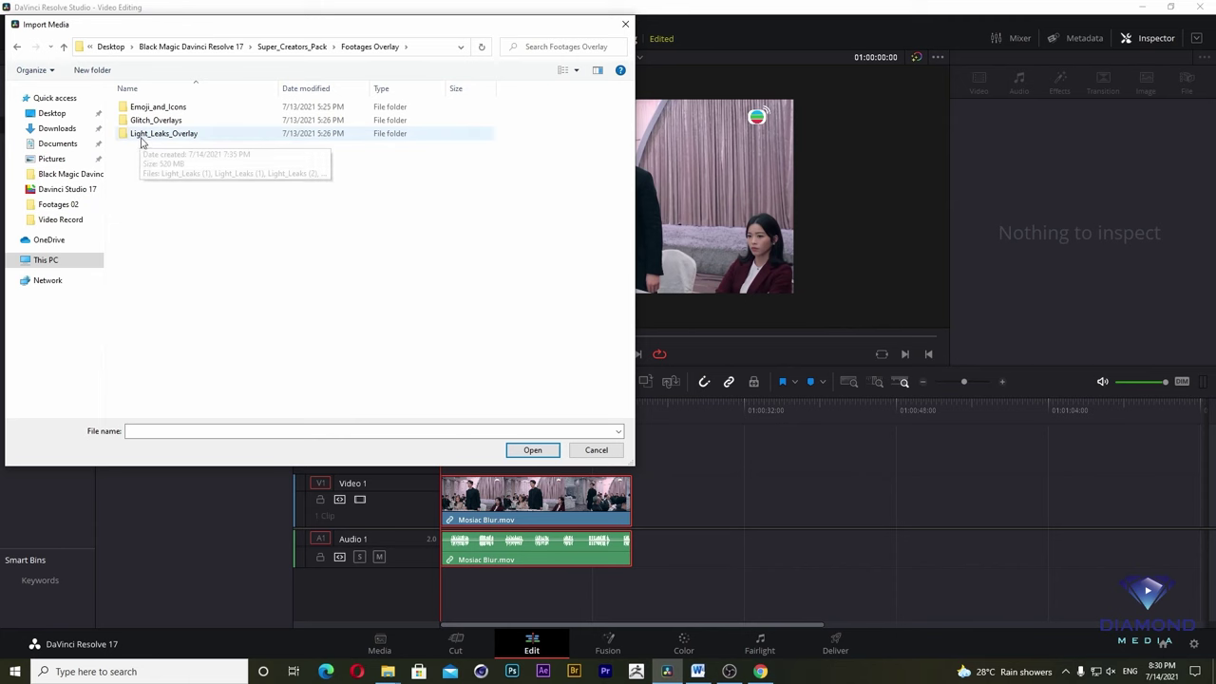
double_click(164, 138)
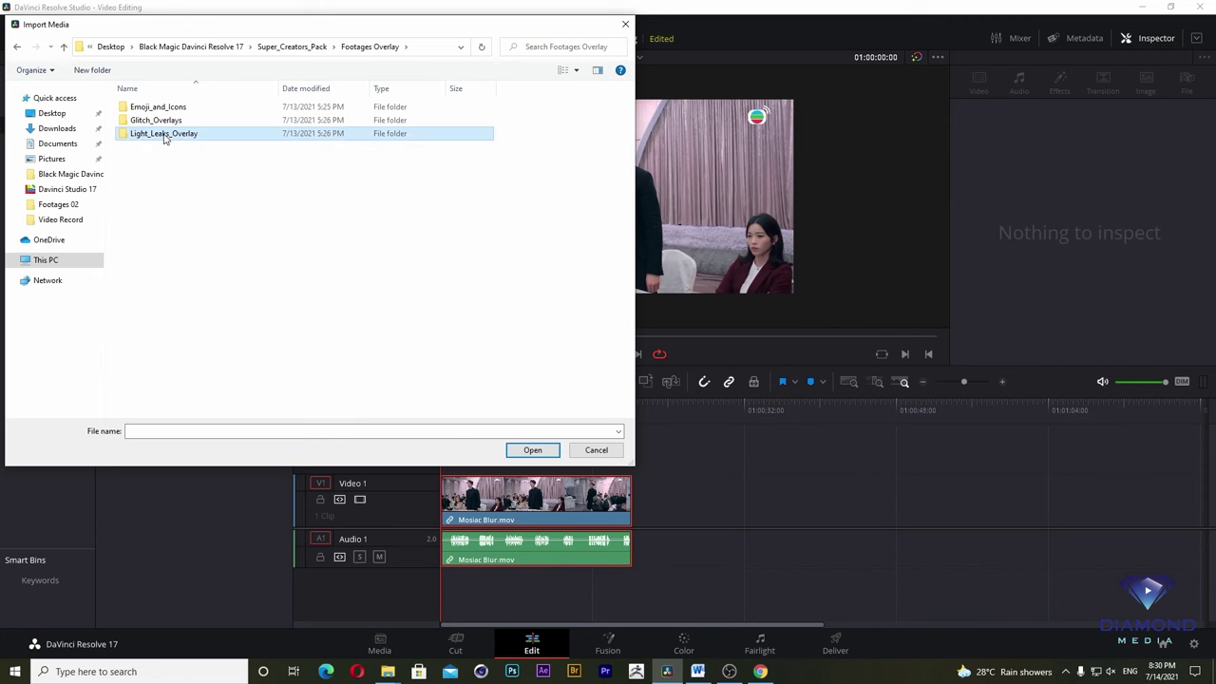
left_click(233, 143)
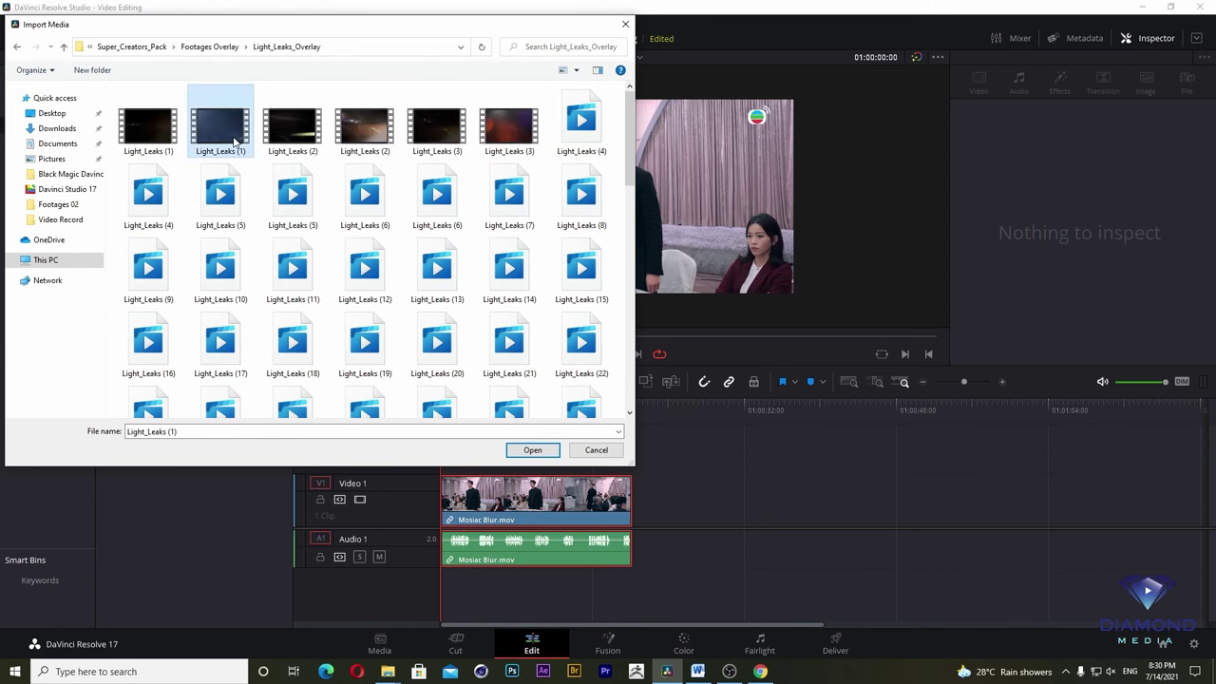
key("ctrl+a")
left_click(534, 450)
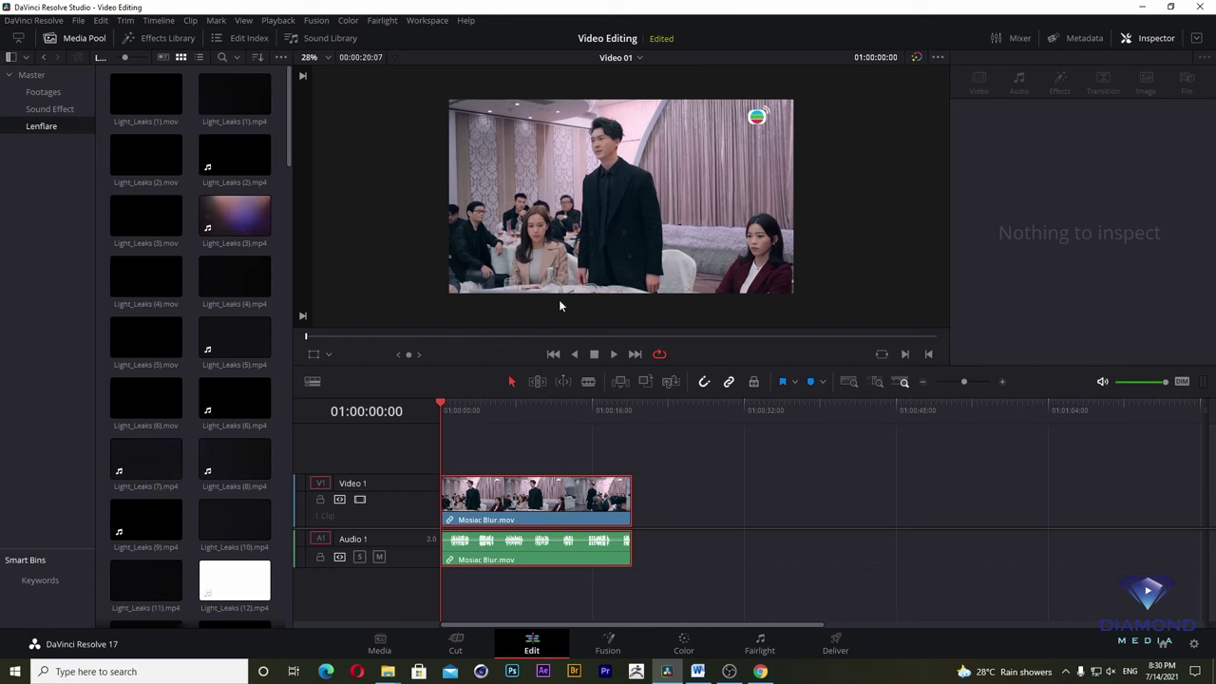
- Add the Torch Windy 02 clip from the Footages bin above the main clip at the timeline start
left_click(50, 95)
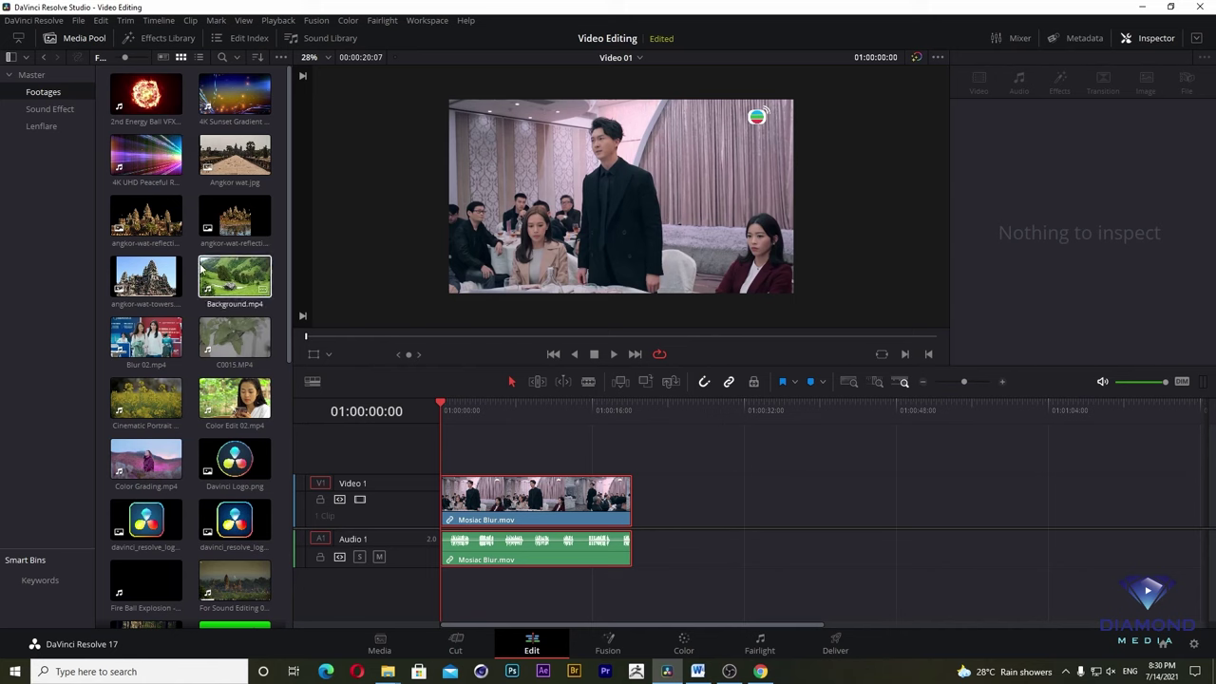
scroll(232, 285, "down", 5)
scroll(224, 191, "down", 2)
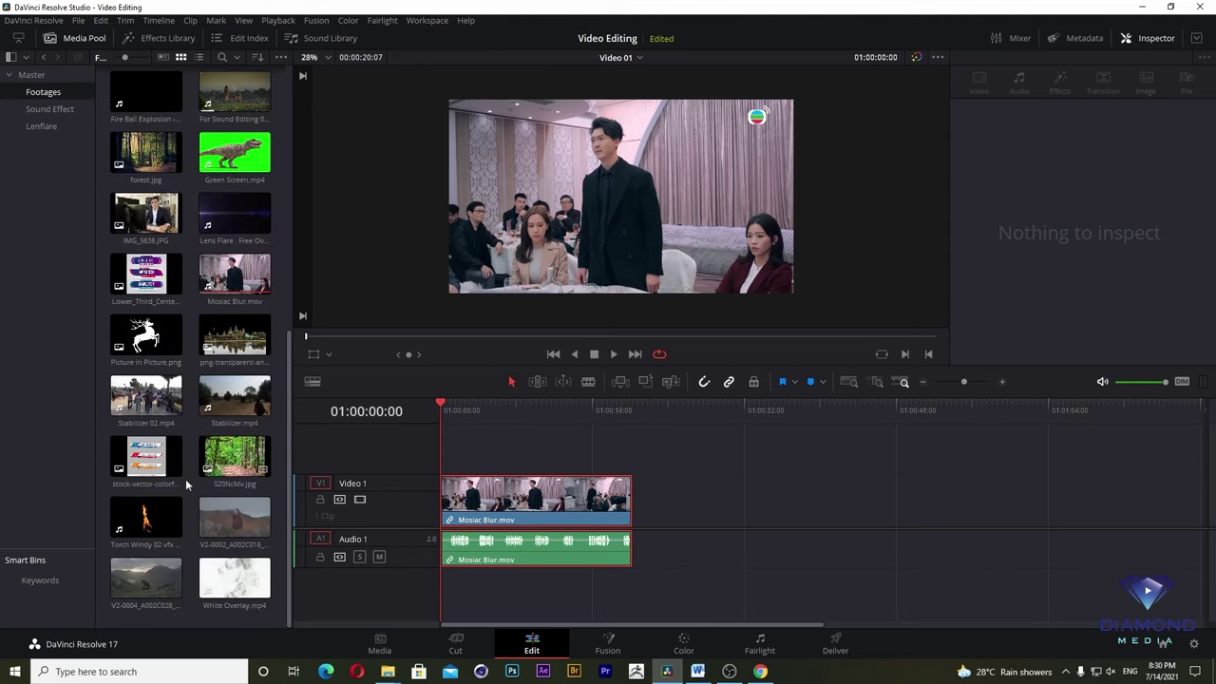
left_click(147, 523)
mouse_move(147, 525)
left_mouse_down()
mouse_move(459, 464)
mouse_move(446, 458)
left_mouse_up()
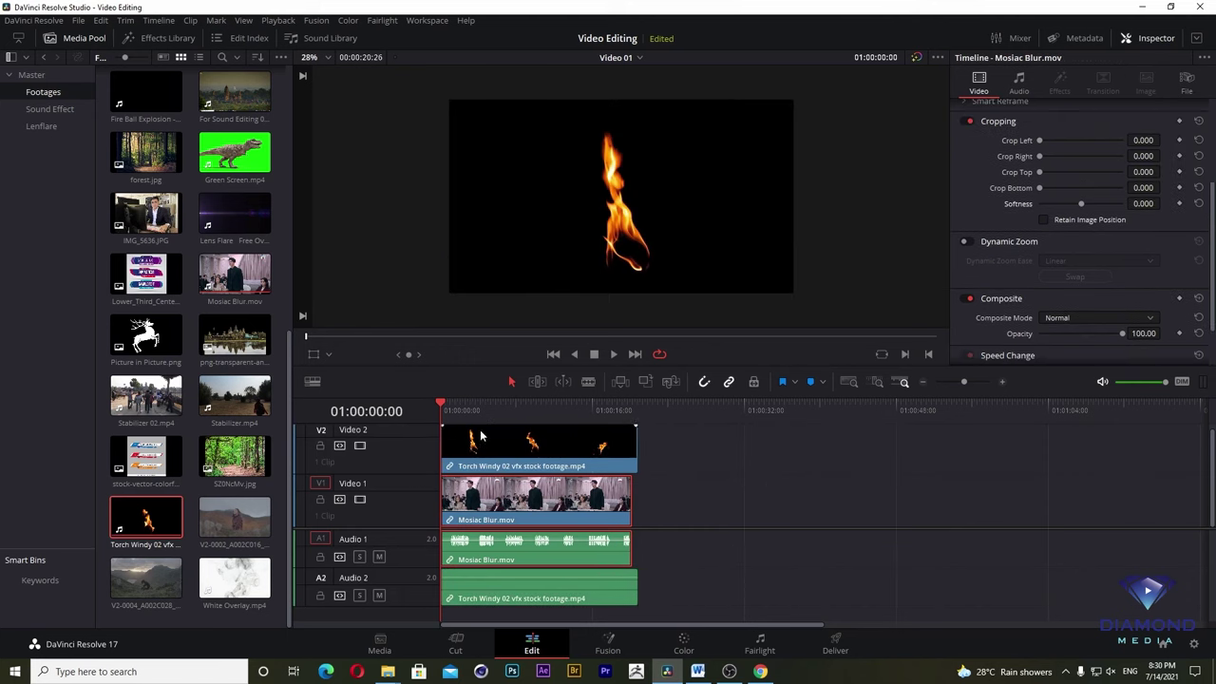
left_click(536, 440)
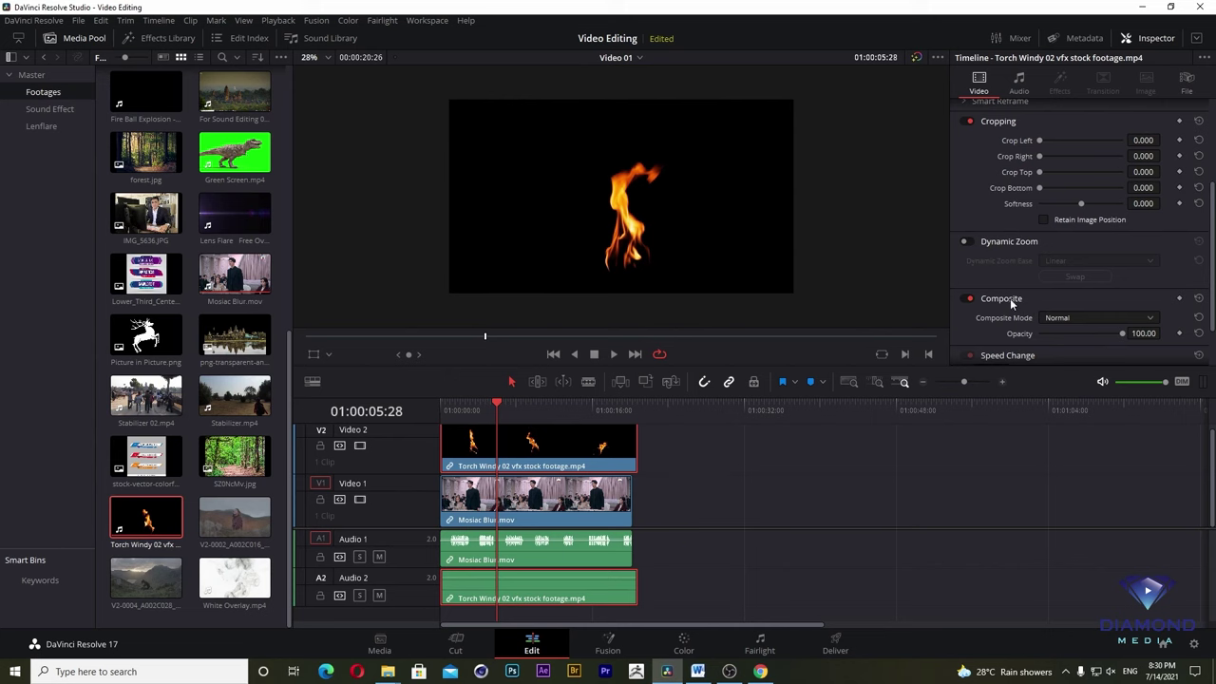
- Set the torch clip's Composite Mode to Screen
left_click(1067, 320)
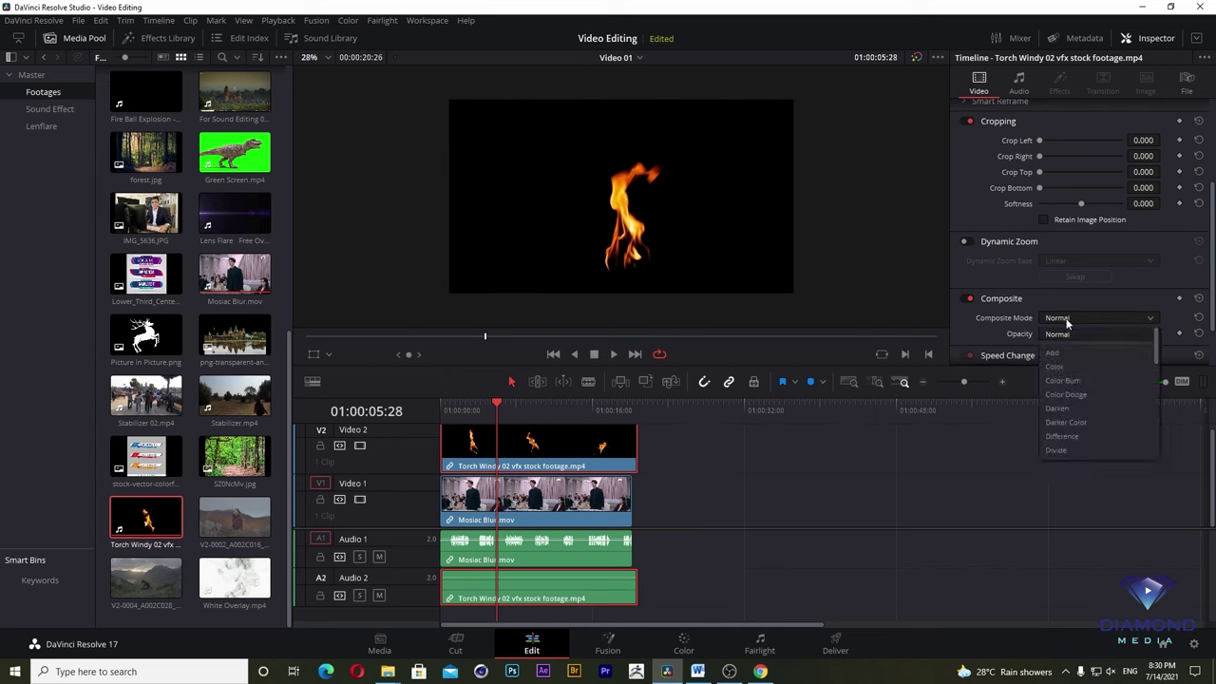
scroll(1076, 394, "down", 2)
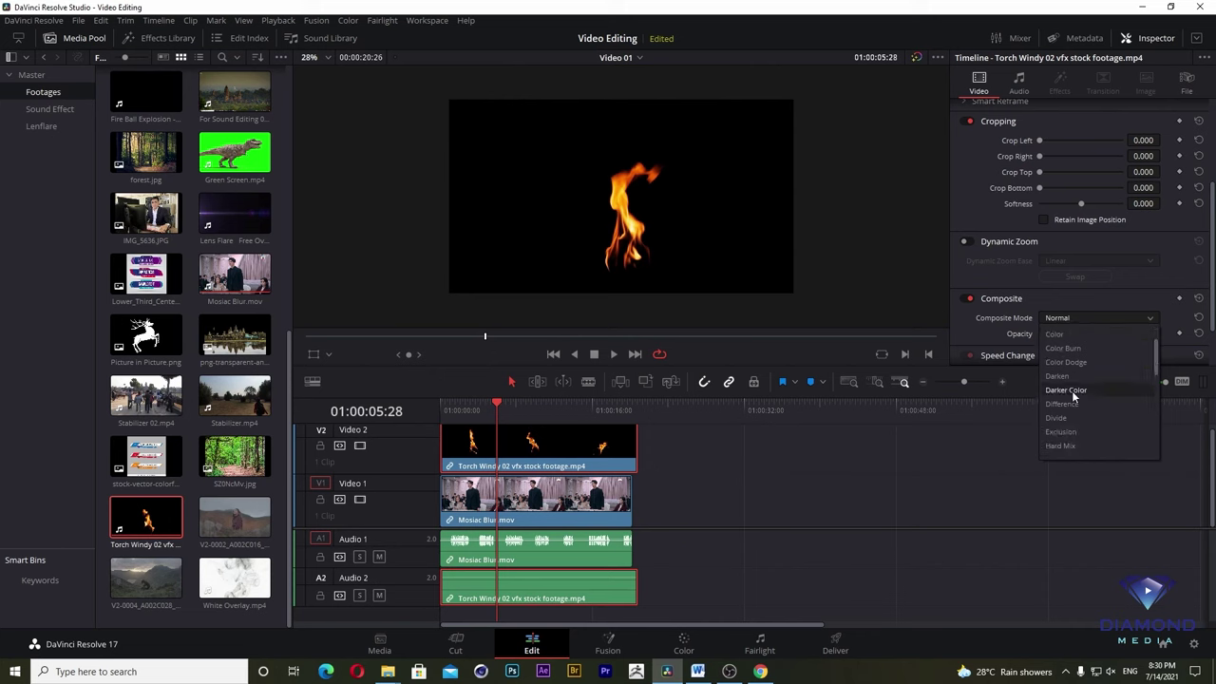
scroll(1073, 395, "down", 1)
scroll(1071, 391, "down", 1)
scroll(1075, 396, "down", 1)
scroll(1074, 397, "down", 1)
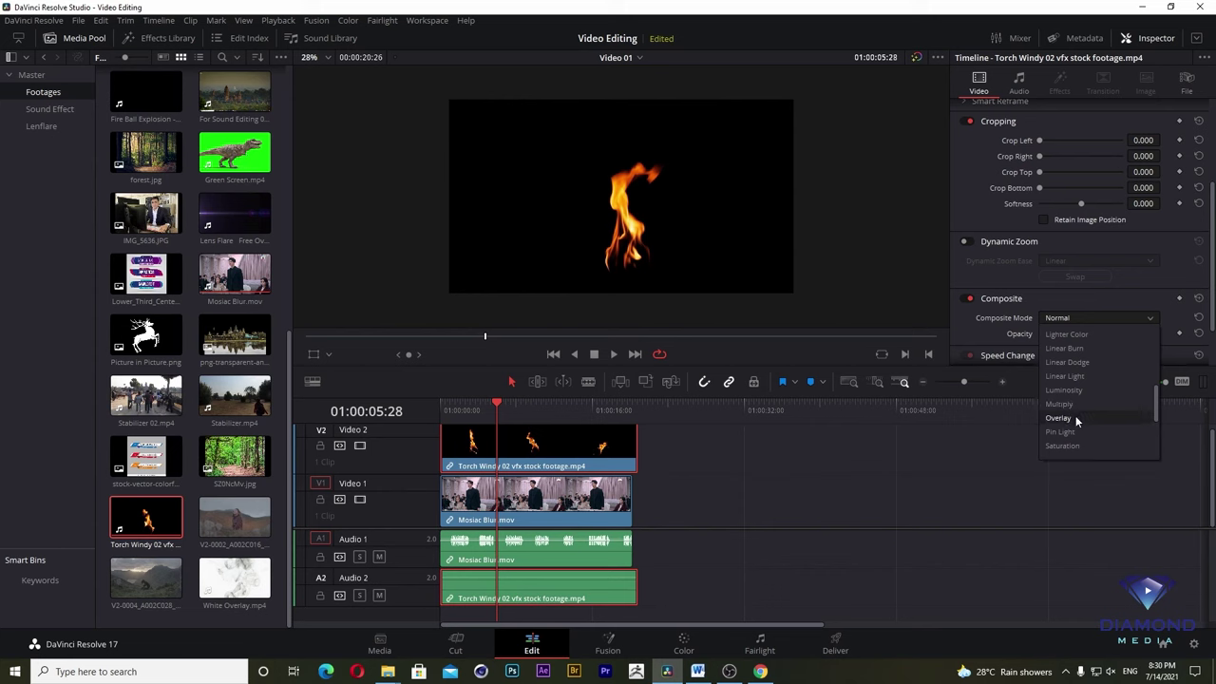
scroll(1082, 389, "down", 1)
left_click(1058, 418)
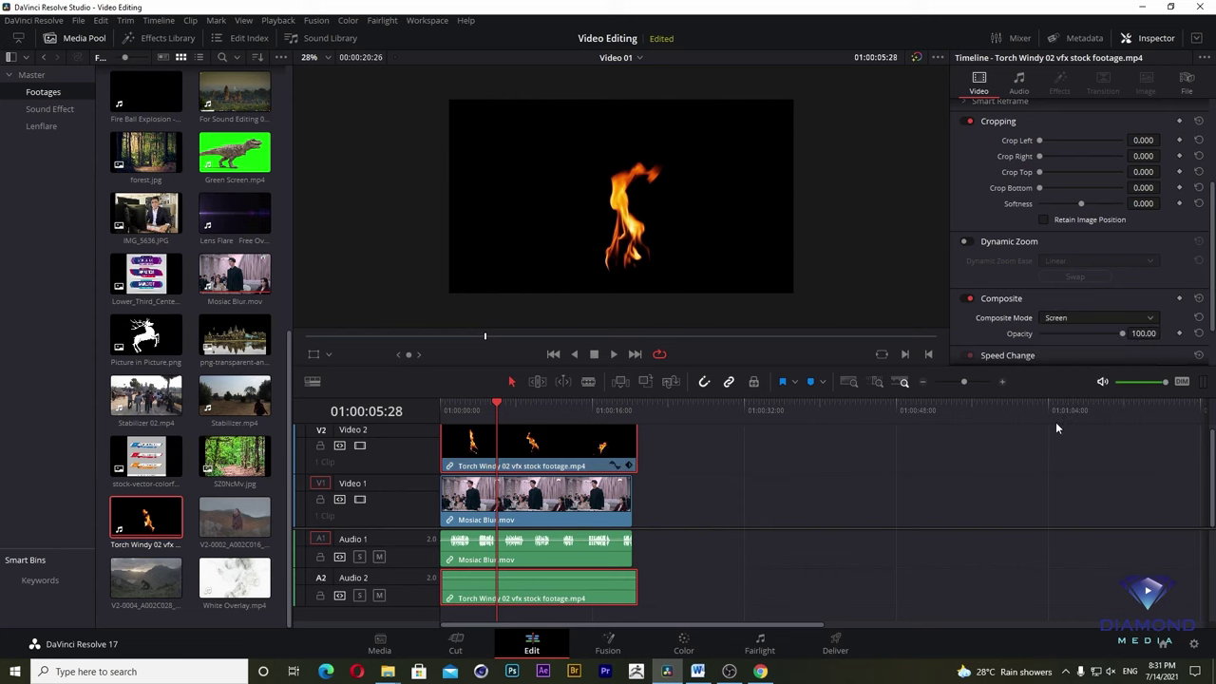
- Play back the fire blend from near the clip start, then delete the torch clip
left_click_drag(509, 409, 441, 408)
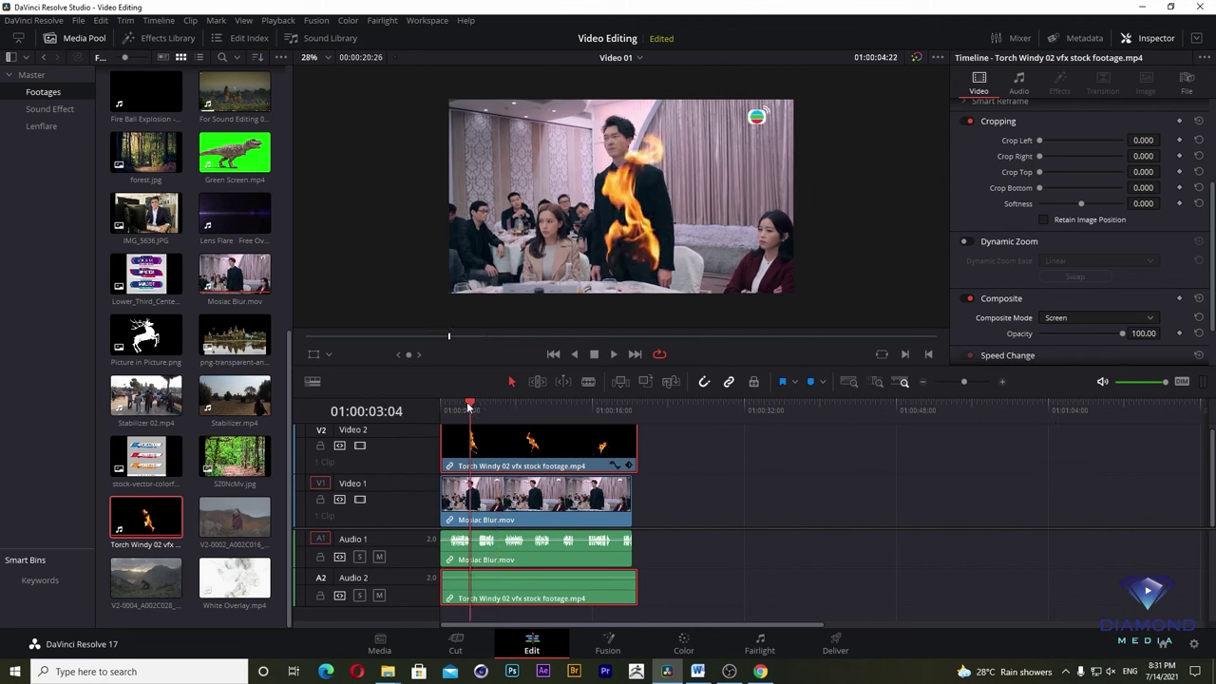
key("space")
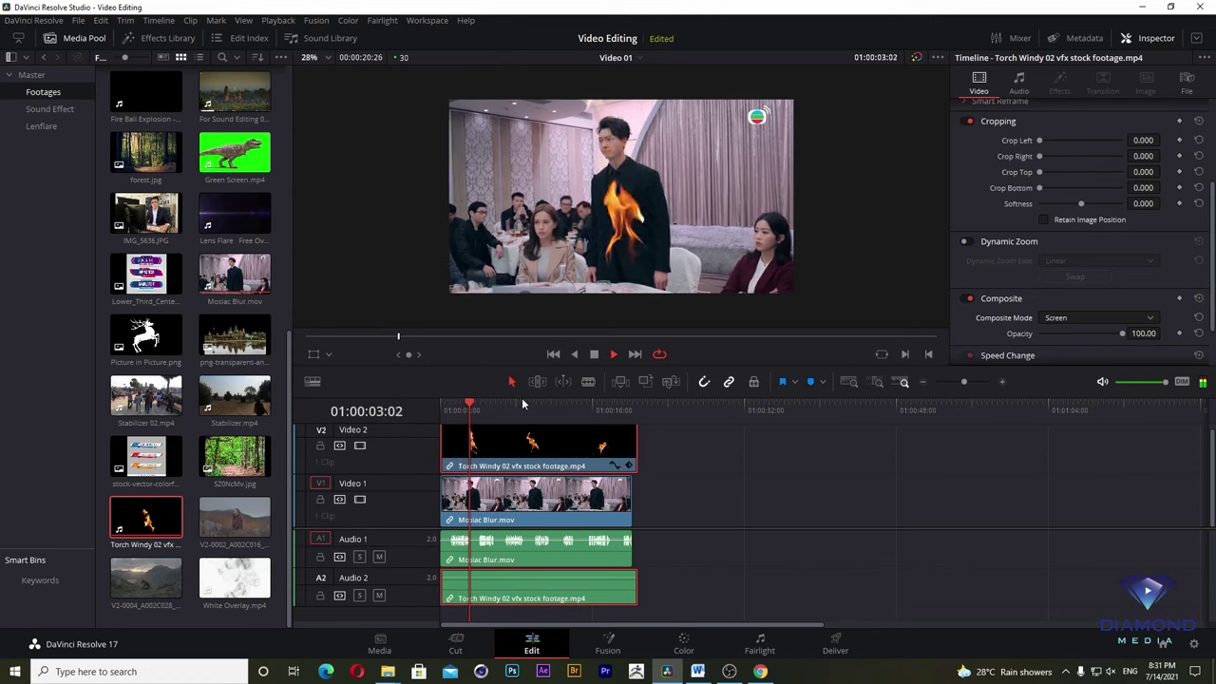
key("space")
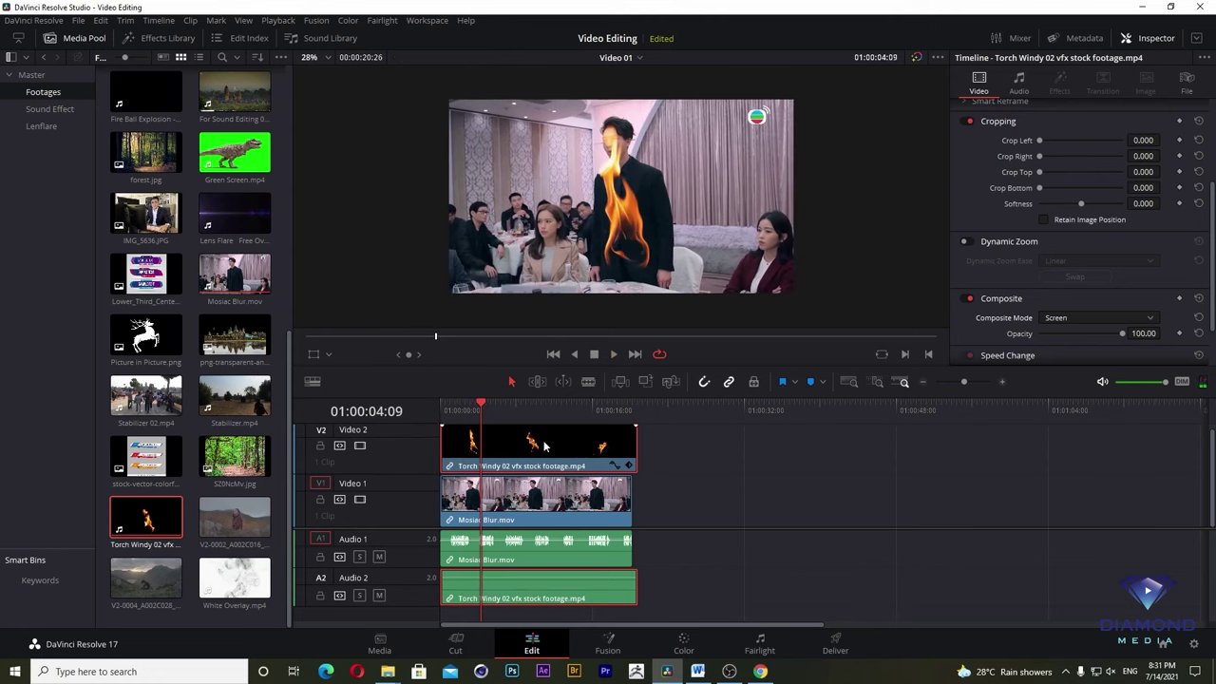
key("Delete")
key("Home")
- Place White Overlay.mp4 on Video 2 above the footage and select it
mouse_move(234, 577)
left_mouse_down()
mouse_move(525, 454)
mouse_move(445, 447)
left_mouse_up()
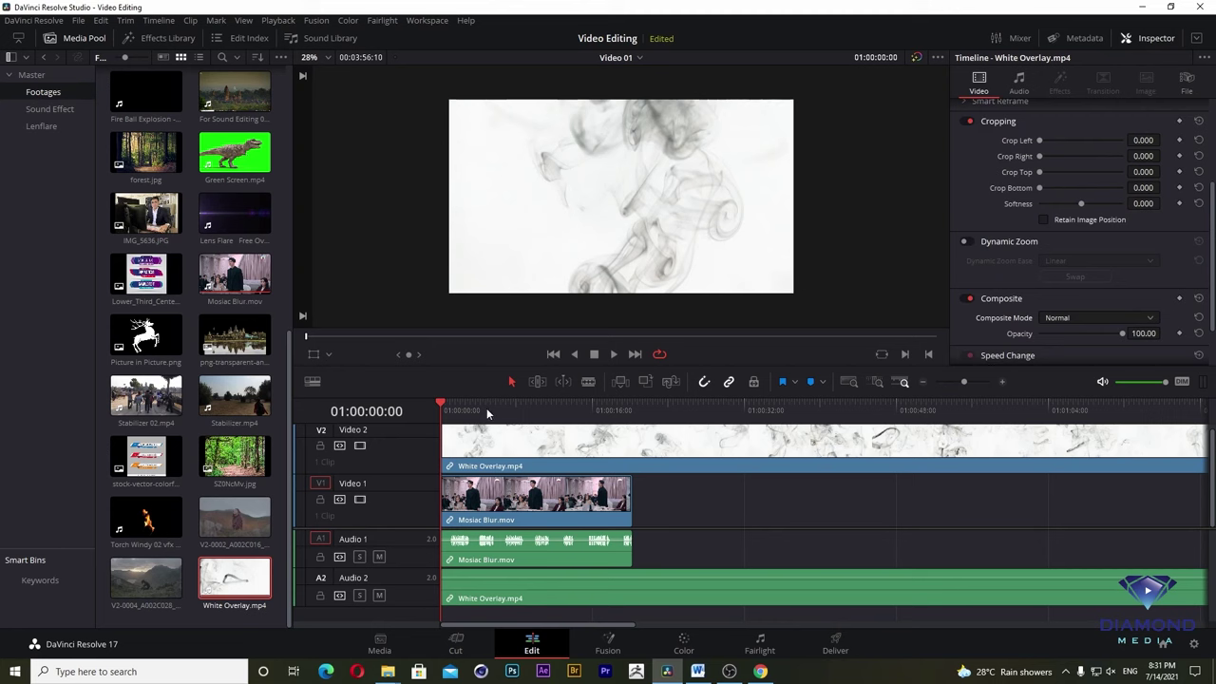
left_click_drag(490, 412, 524, 410)
left_click(541, 449)
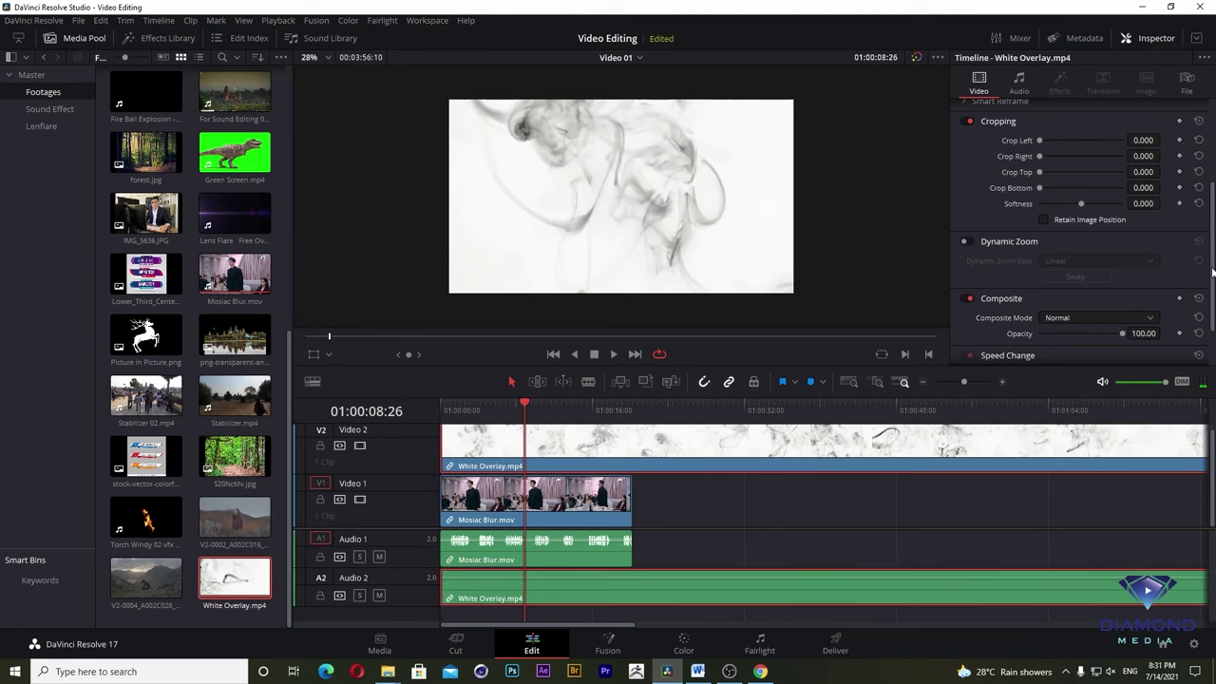
- Blend the smoke overlay in Multiply mode, scrub from 01:00:07:28 to preview, then remove it
scroll(1082, 294, "down", 2)
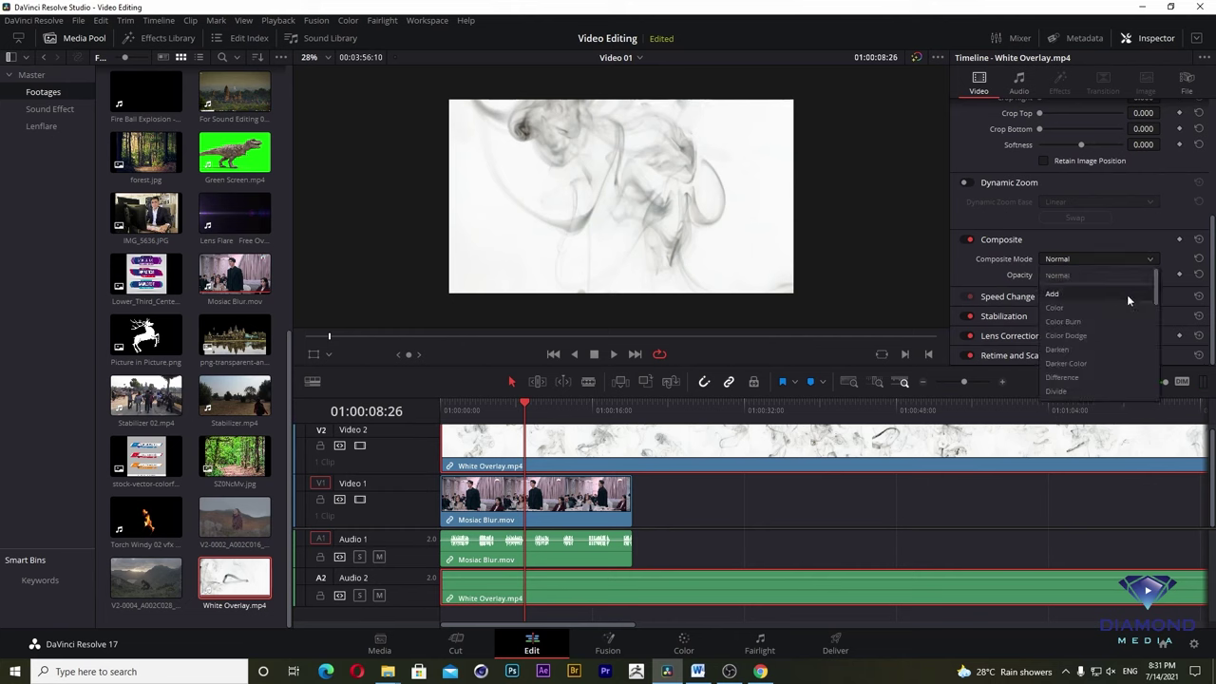
left_click_drag(1154, 277, 1155, 333)
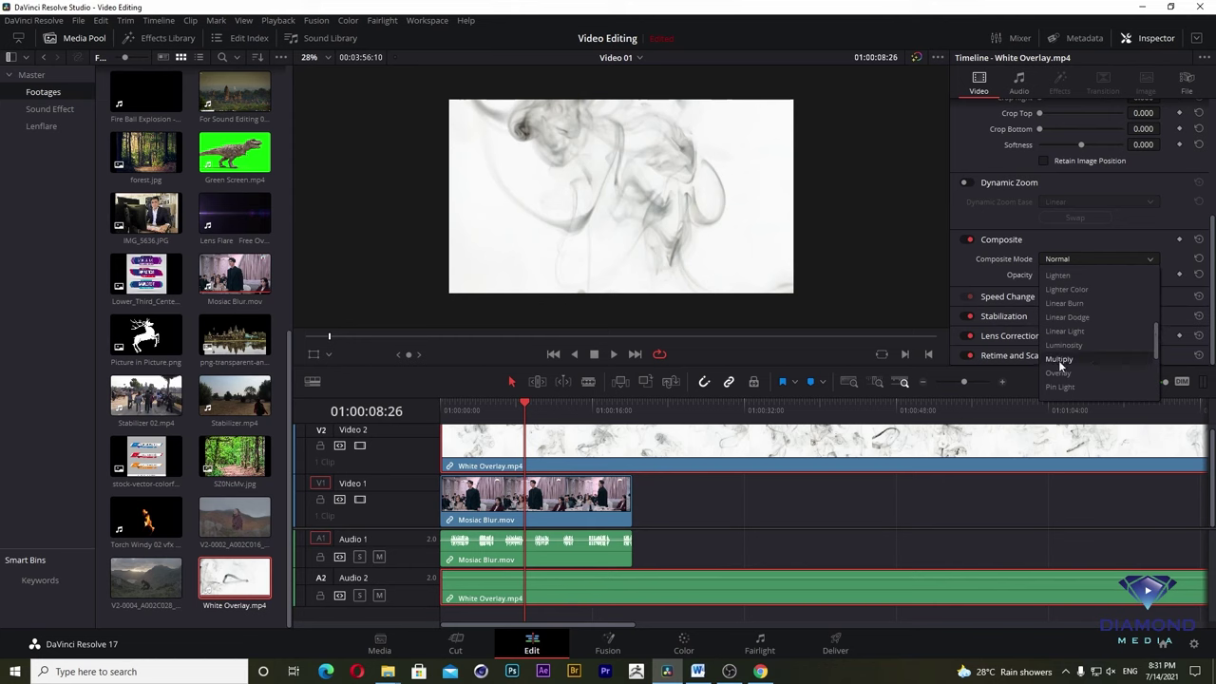
left_click(1059, 363)
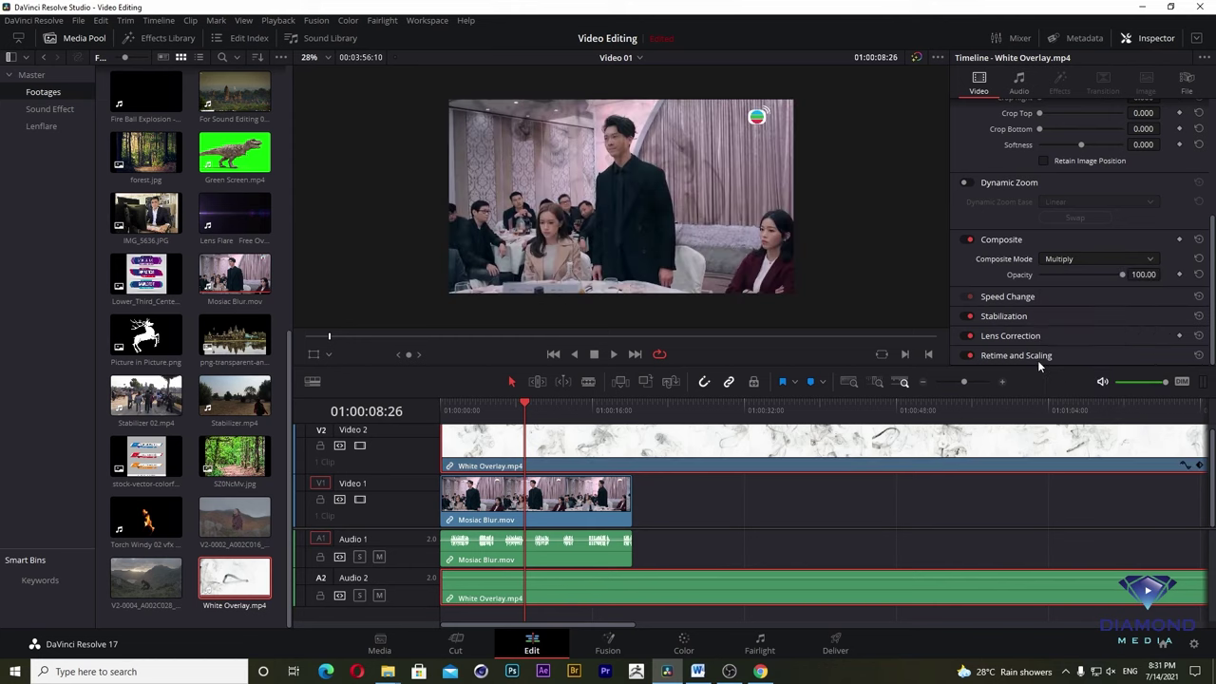
left_click(516, 403)
mouse_move(516, 403)
left_mouse_down()
mouse_move(550, 402)
mouse_move(519, 402)
mouse_move(537, 403)
left_mouse_up()
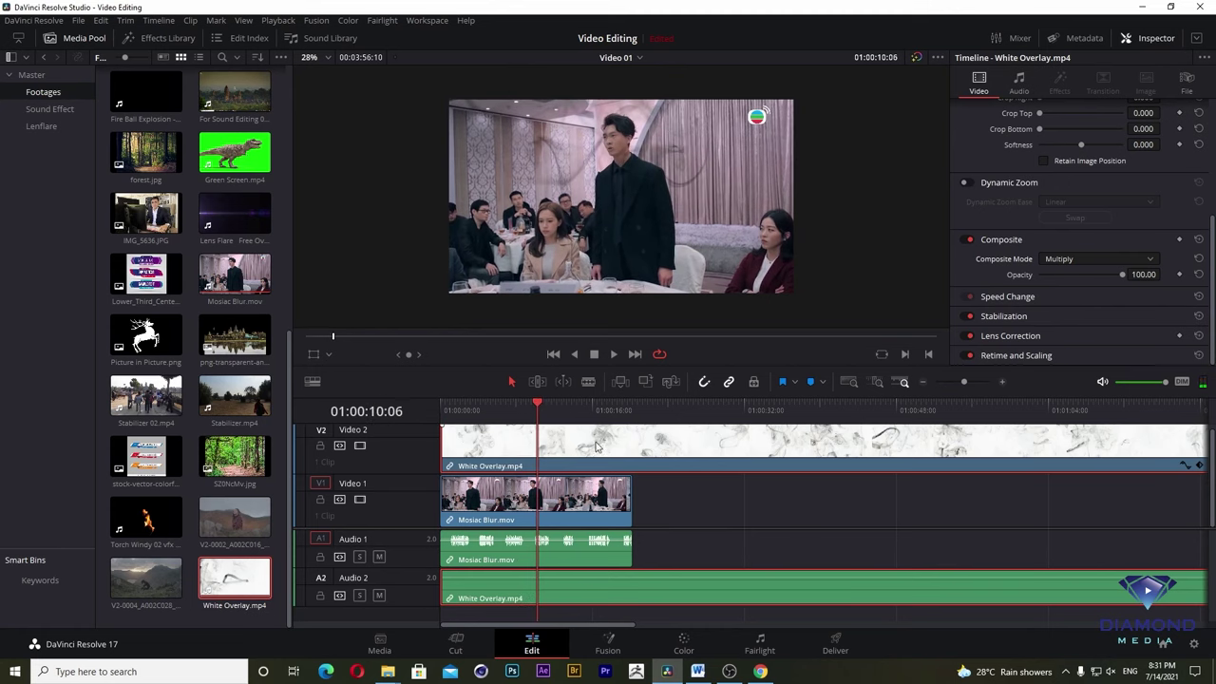
key("ctrl+z")
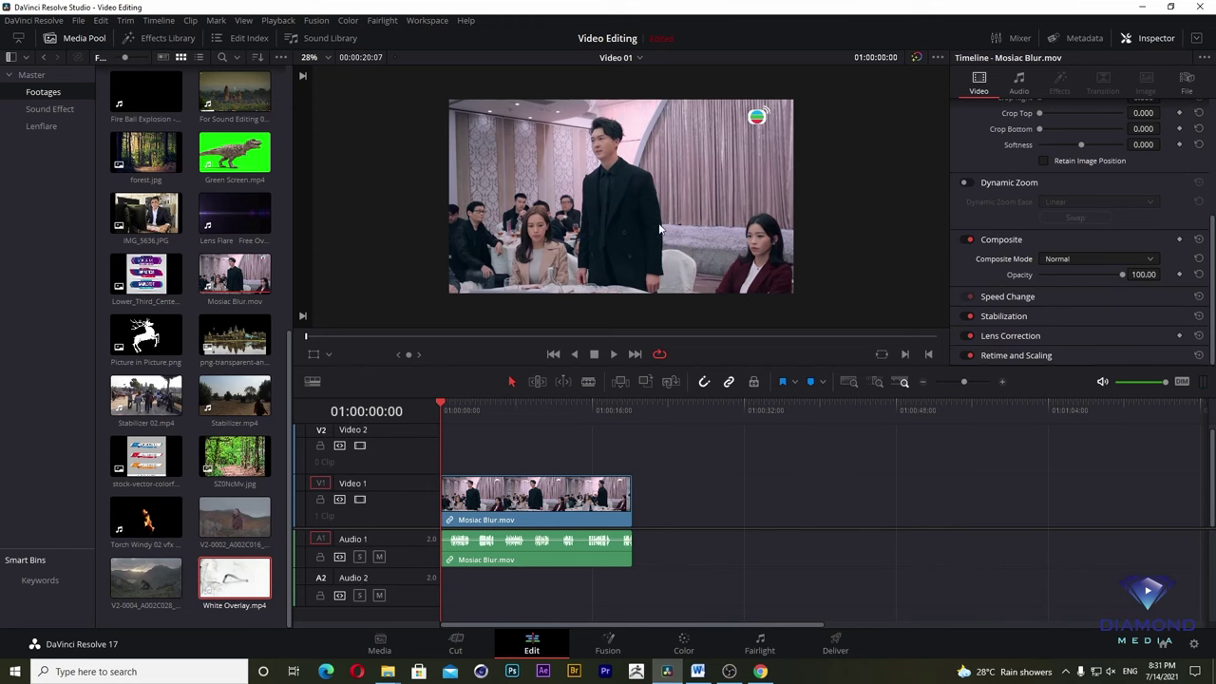
- Open the Lenflare bin and preview Light_Leaks clips 22, 21 and 35
left_click(45, 125)
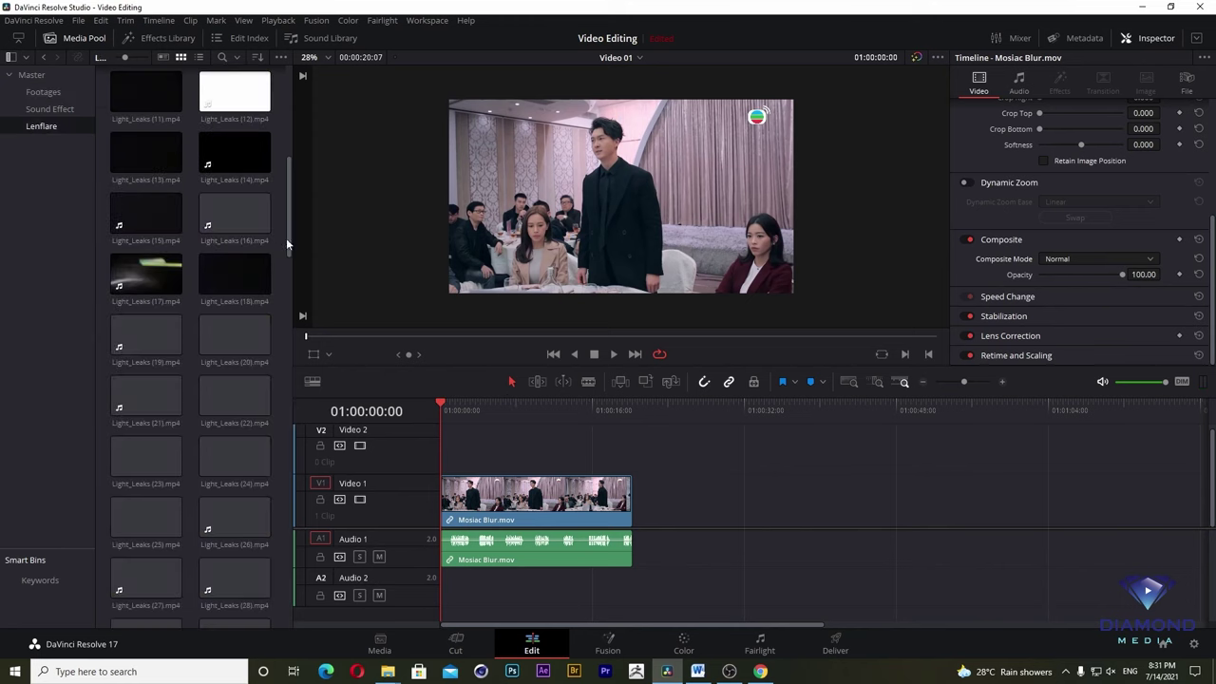
left_click(207, 404)
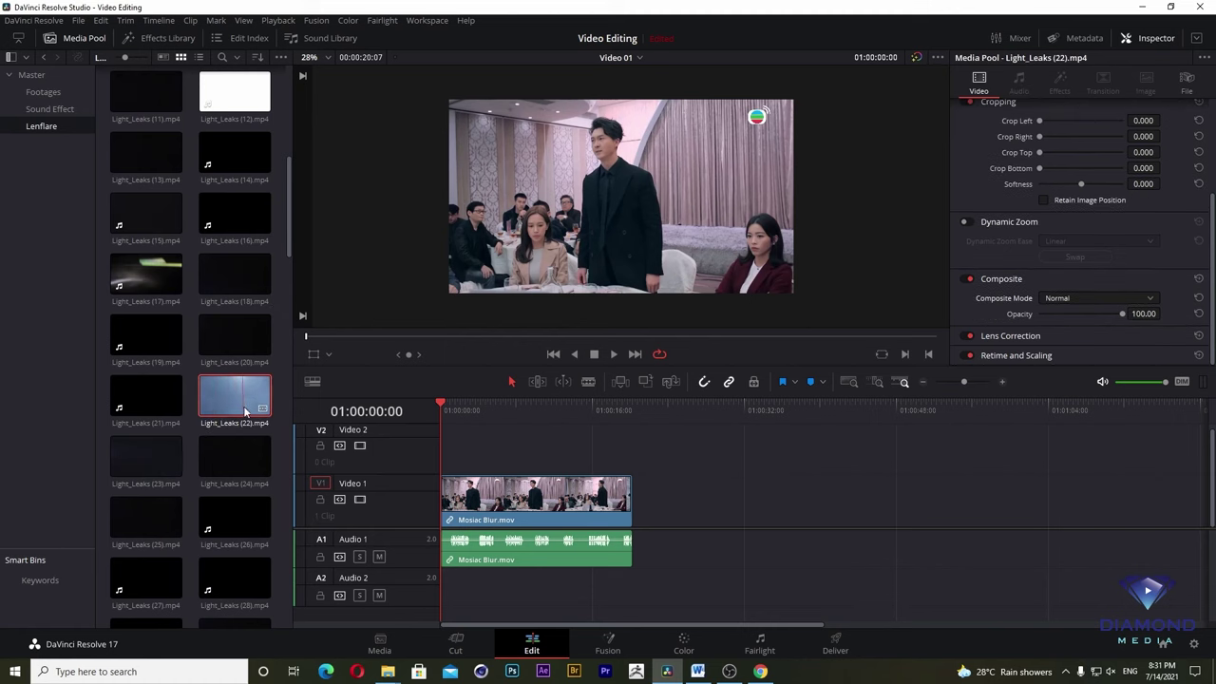
left_click(173, 401)
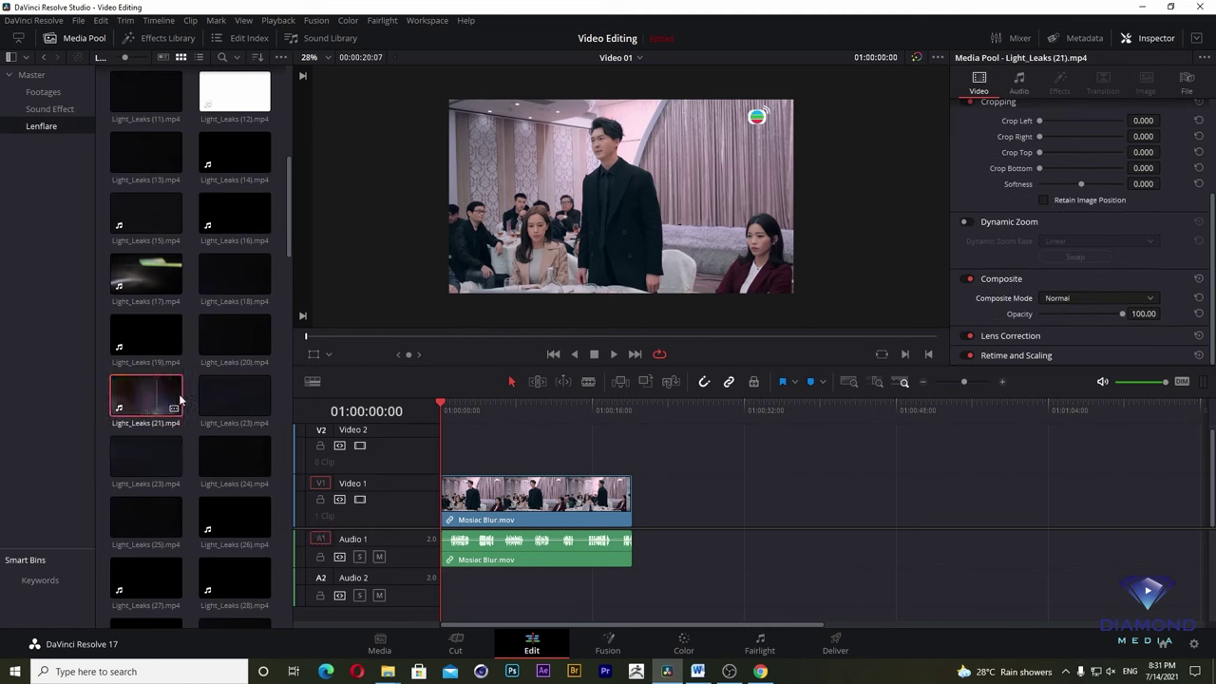
scroll(190, 380, "down", 5)
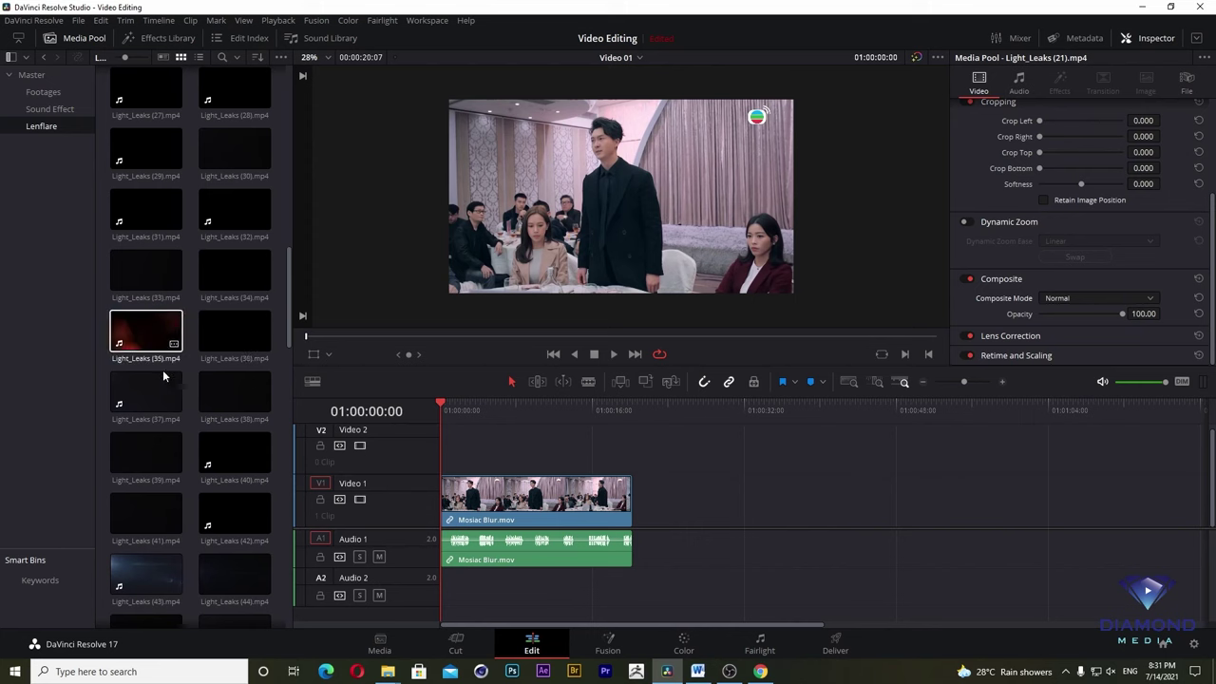
left_click(138, 333)
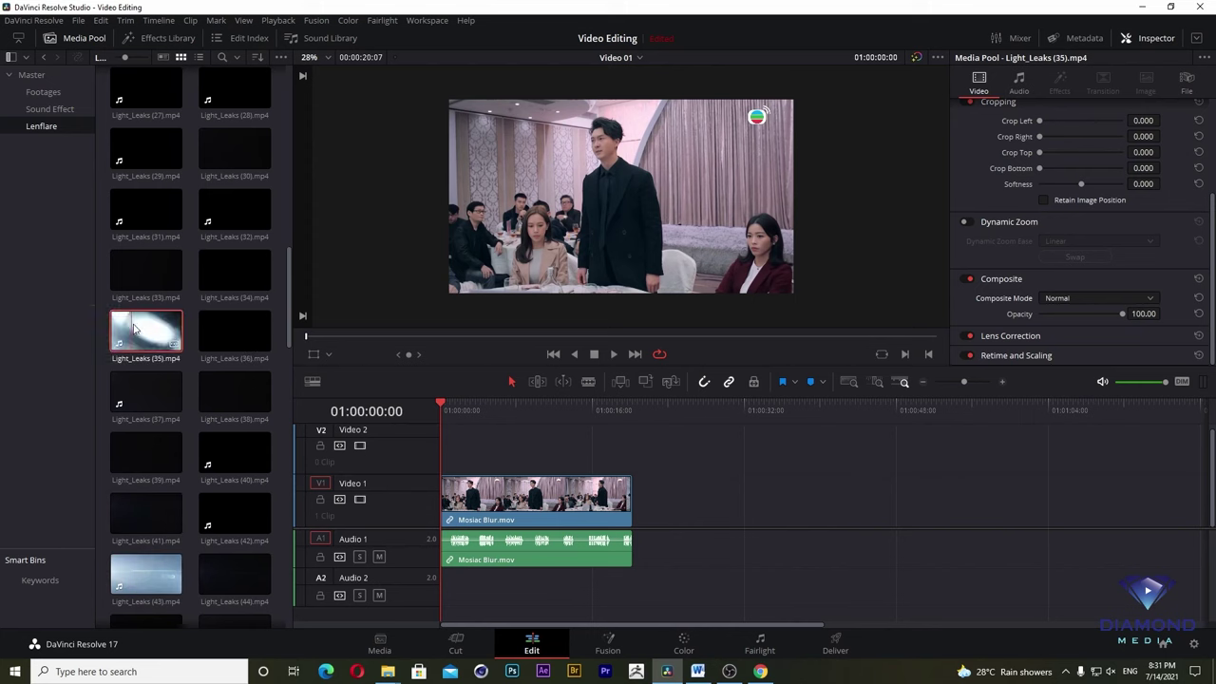
scroll(185, 320, "down", 5)
scroll(190, 304, "down", 5)
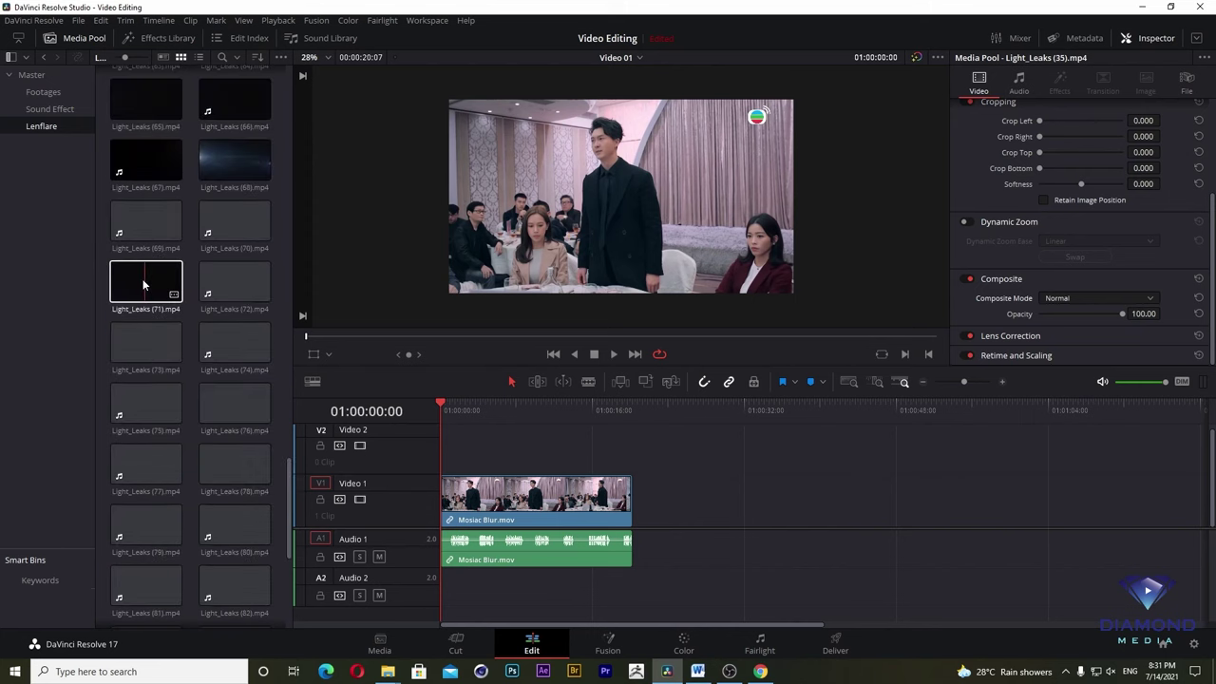
- Place Light_Leaks (76) on Video 2 near 01:00:10, select it and play it back
left_click(226, 409)
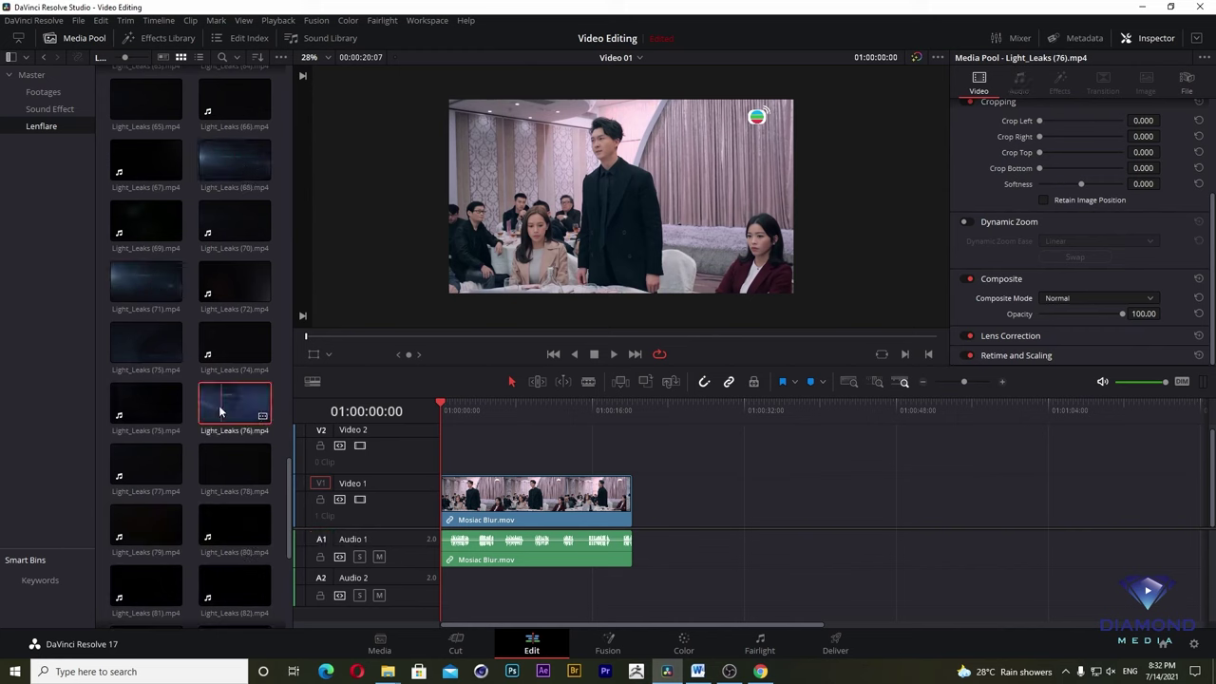
left_click_drag(226, 407, 547, 432)
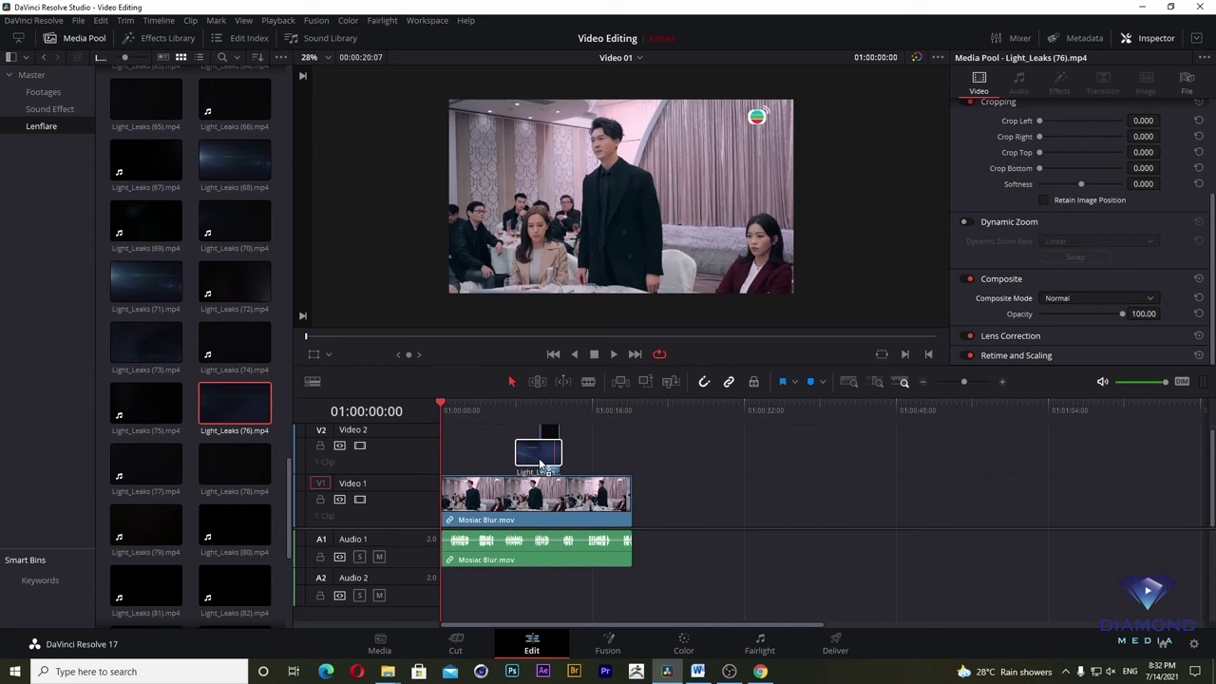
left_click(547, 411)
left_click(547, 424)
key("space")
key("space")
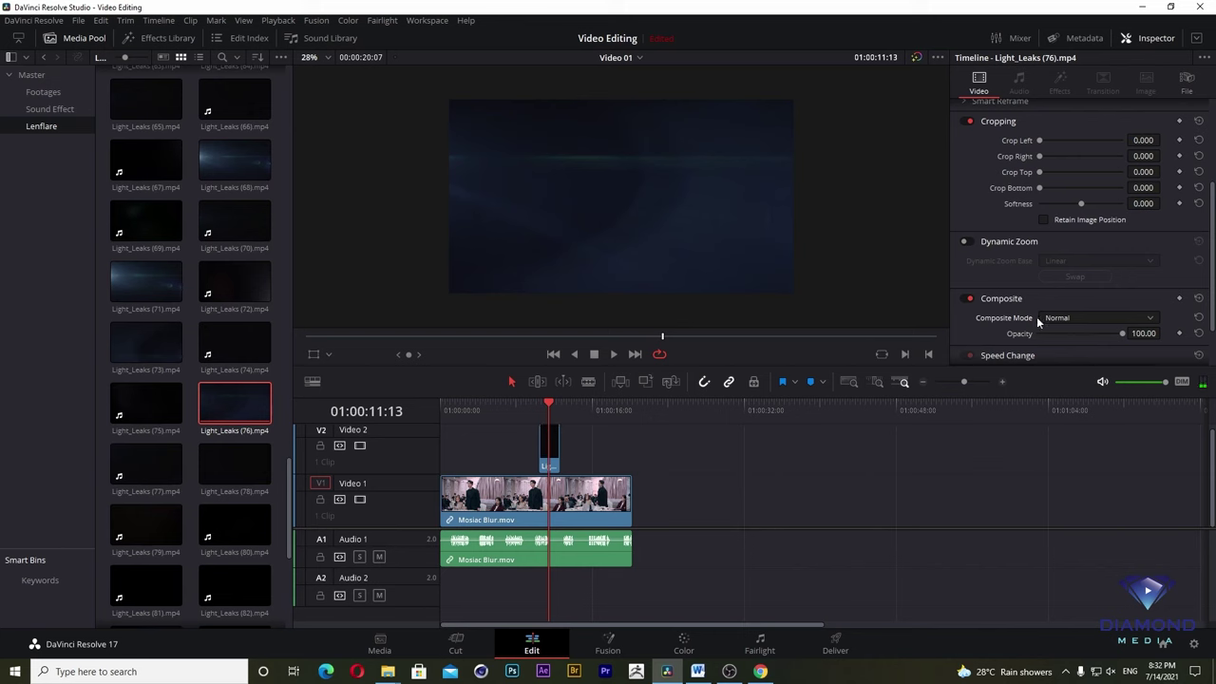
- Set the light leak's Composite Mode to Screen and play from about 01:00:10:12
left_click(1074, 319)
left_click_drag(1152, 347, 1152, 403)
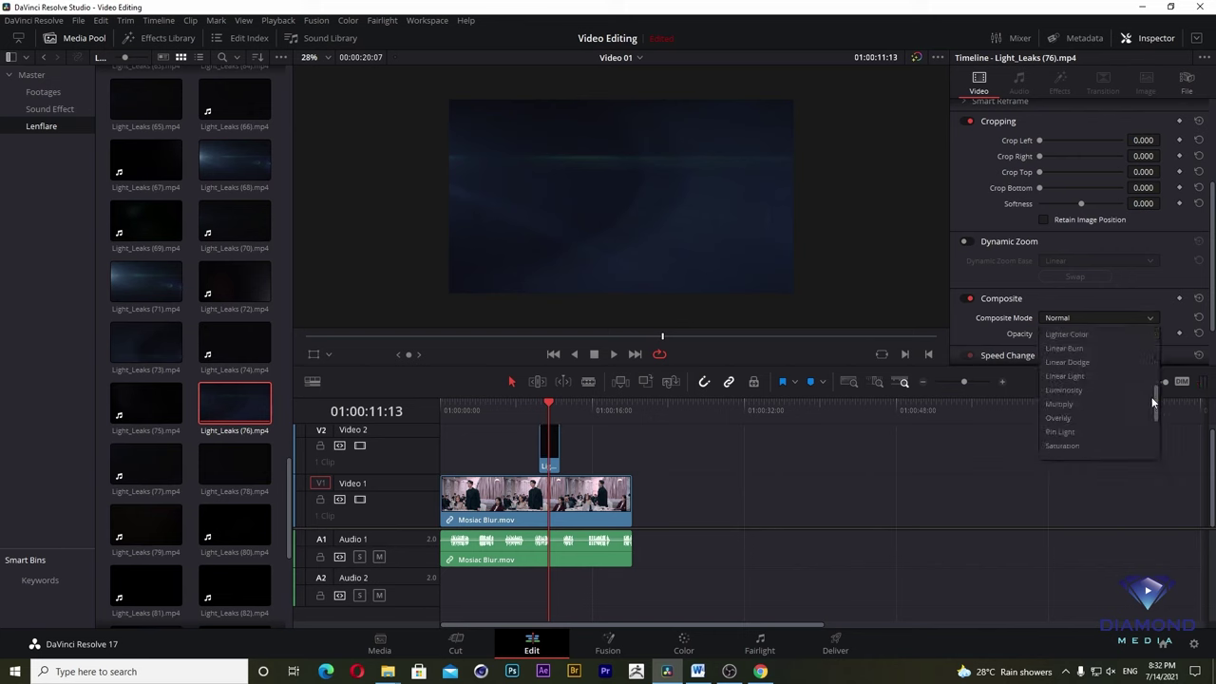
scroll(1151, 404, "down", 2)
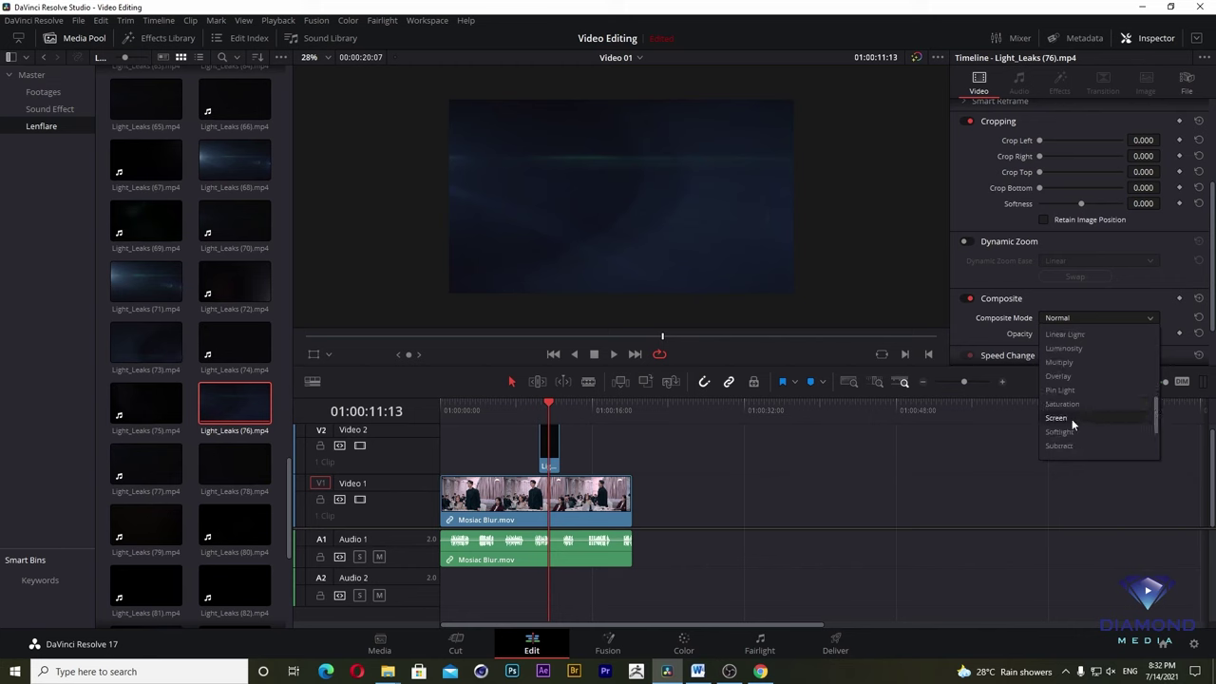
left_click(1070, 422)
left_click(540, 408)
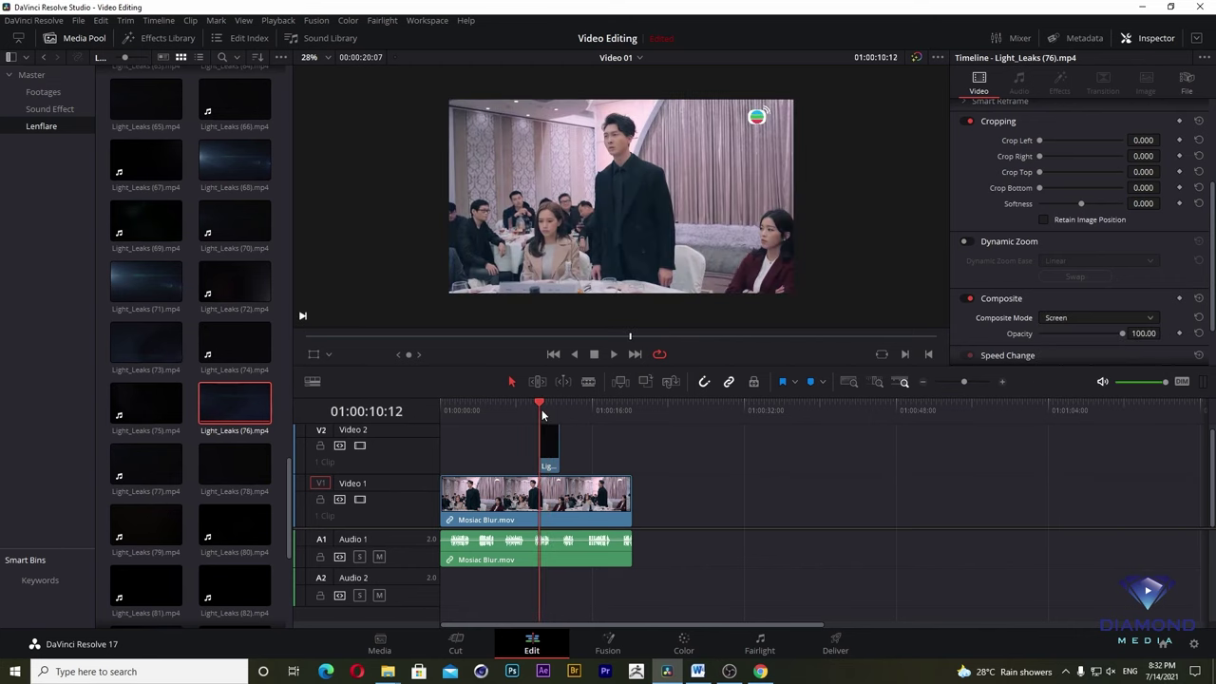
key("space")
key("space")
- Select the clip, expand its Speed Change settings and play the footage
left_click(551, 440)
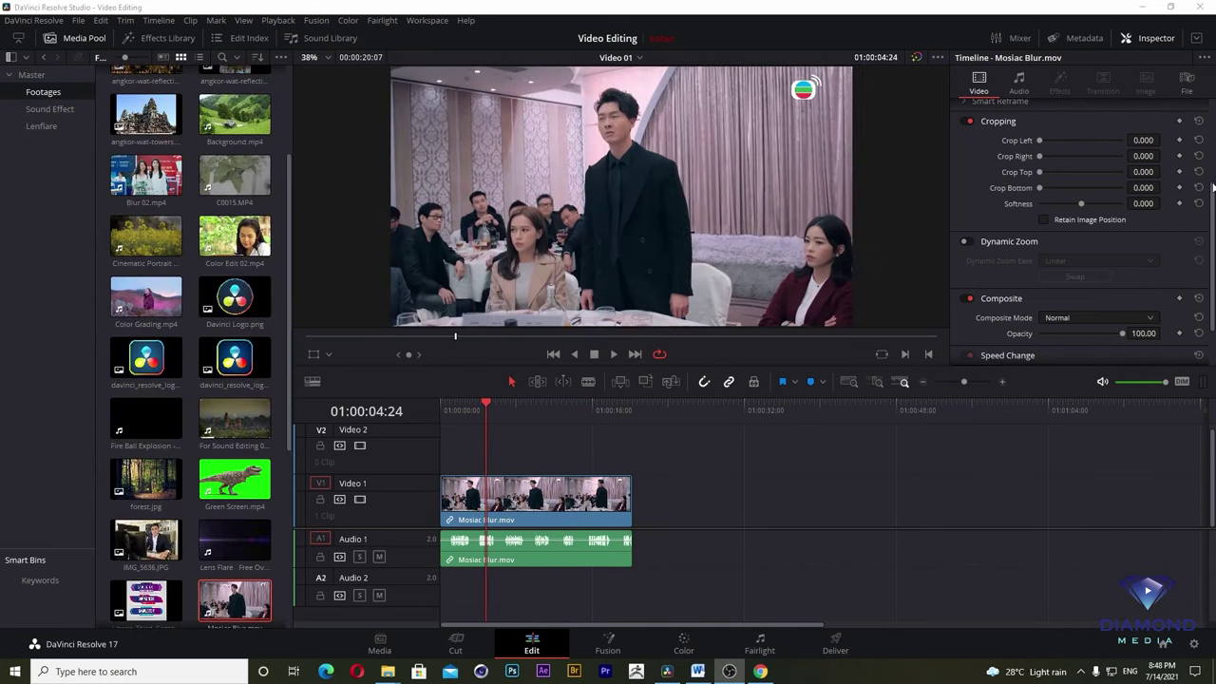
scroll(1049, 304, "down", 2)
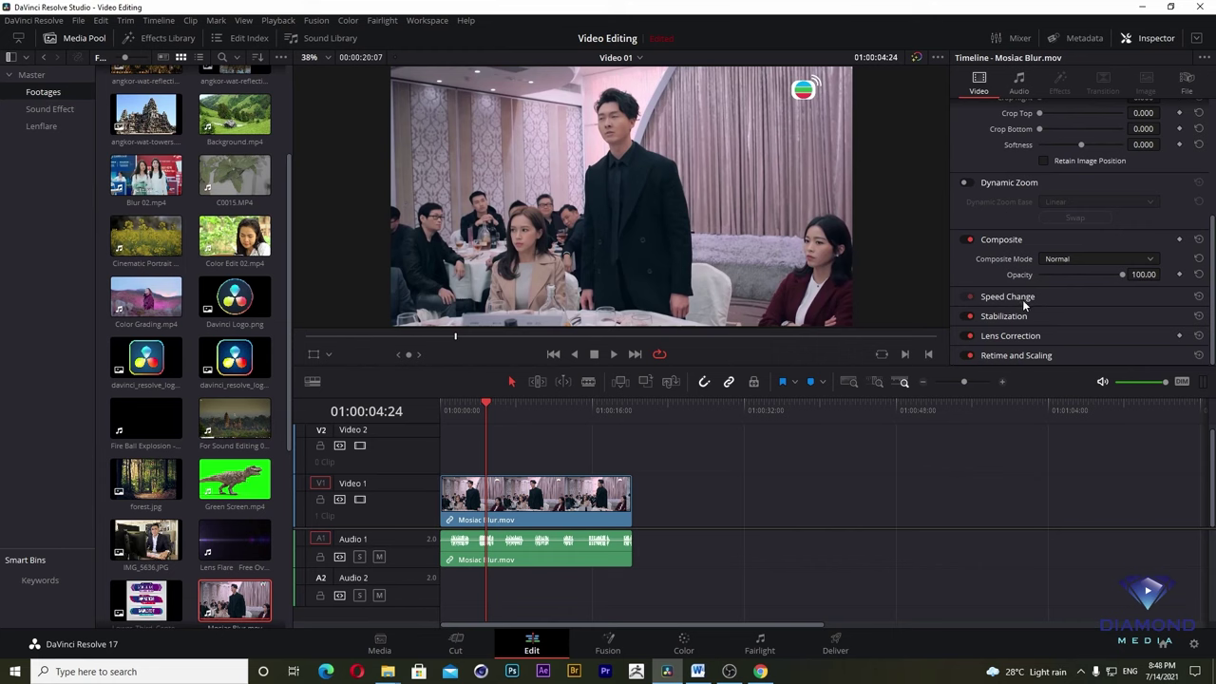
left_click(1022, 299)
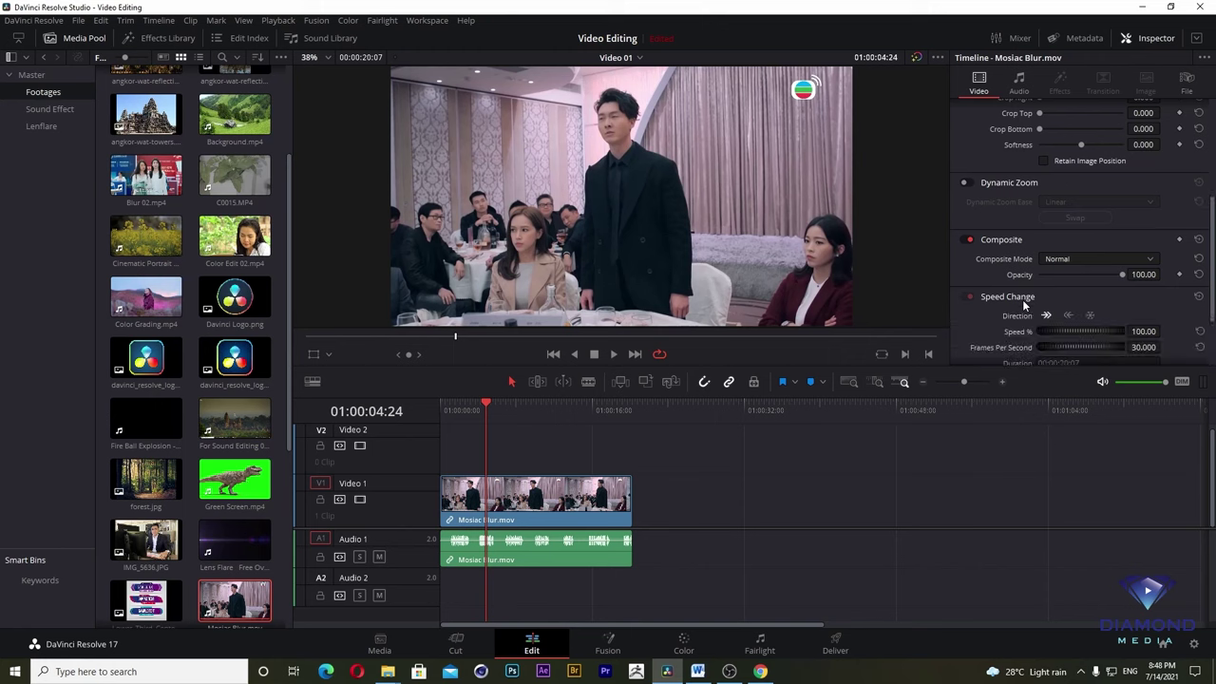
scroll(1062, 247, "down", 3)
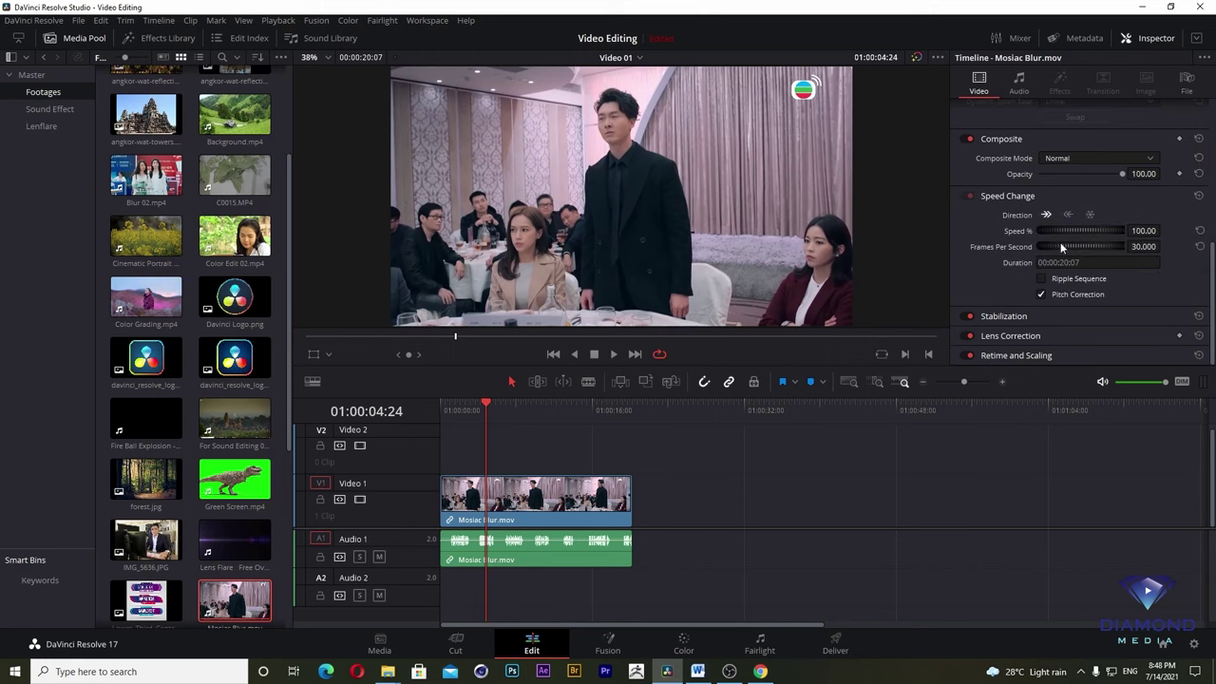
key("space")
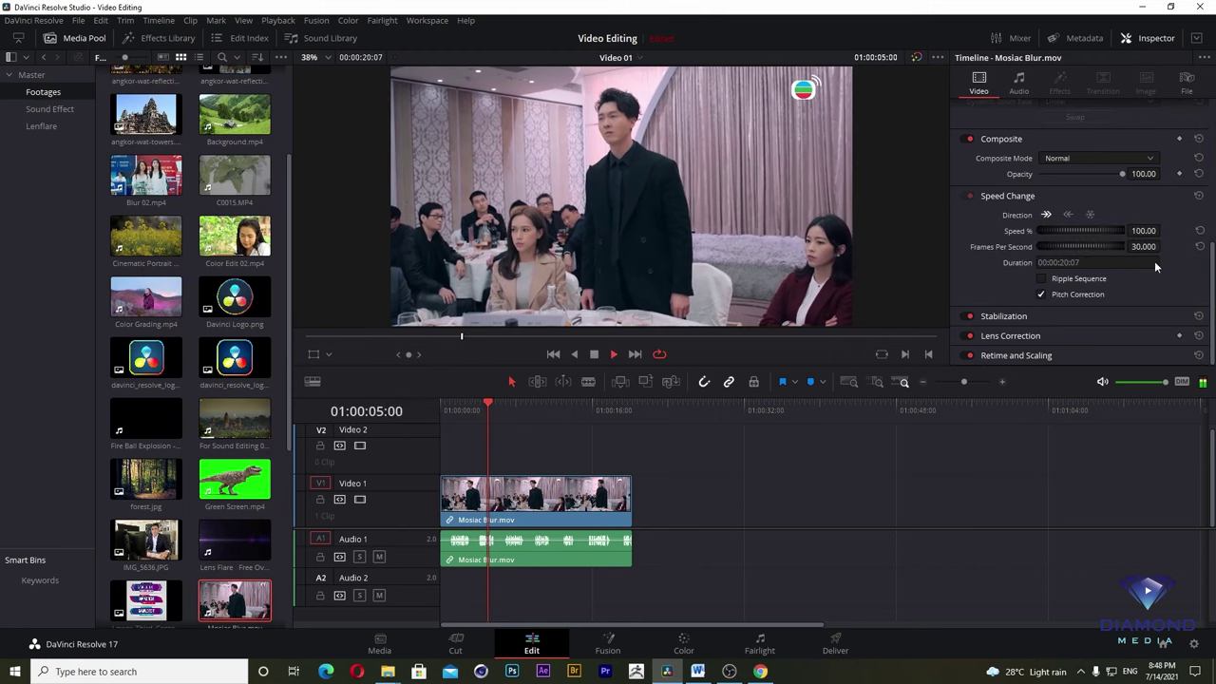
key("space")
- Speed Mosiac Blur.mov up to 144% and play the sped-up clip
mouse_move(1143, 230)
left_mouse_down()
mouse_move(1185, 230)
mouse_move(1139, 231)
mouse_move(1154, 231)
left_mouse_up()
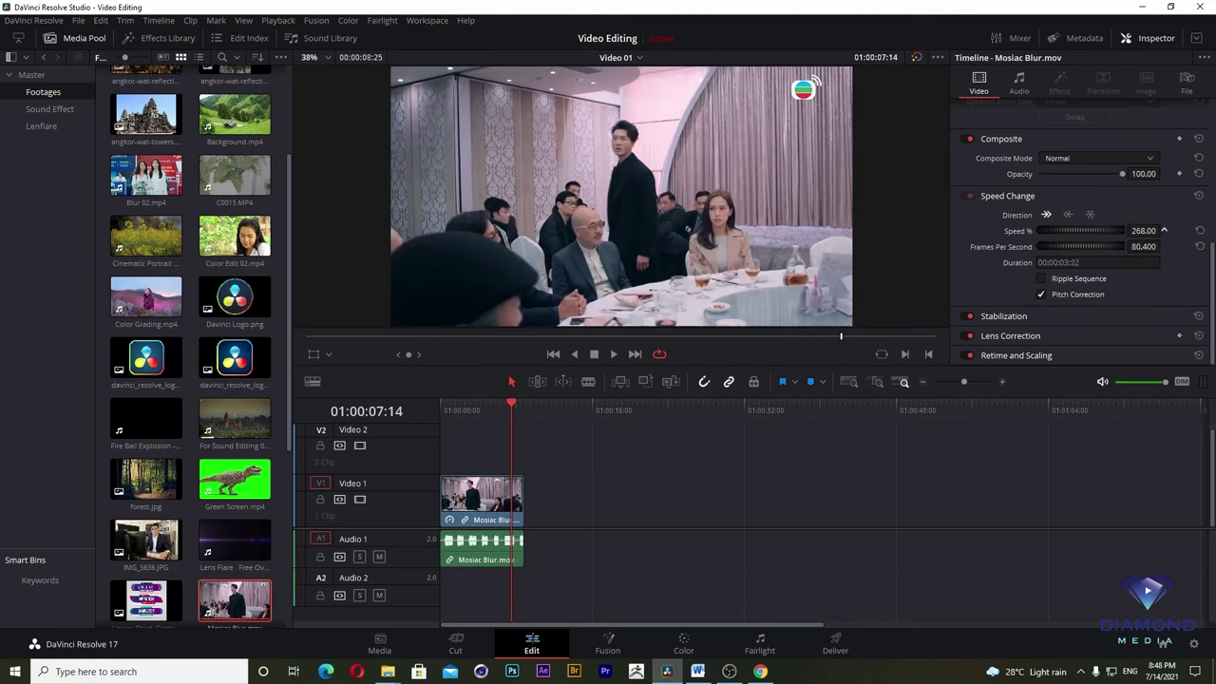
left_click(641, 496)
left_click(473, 411)
key("space")
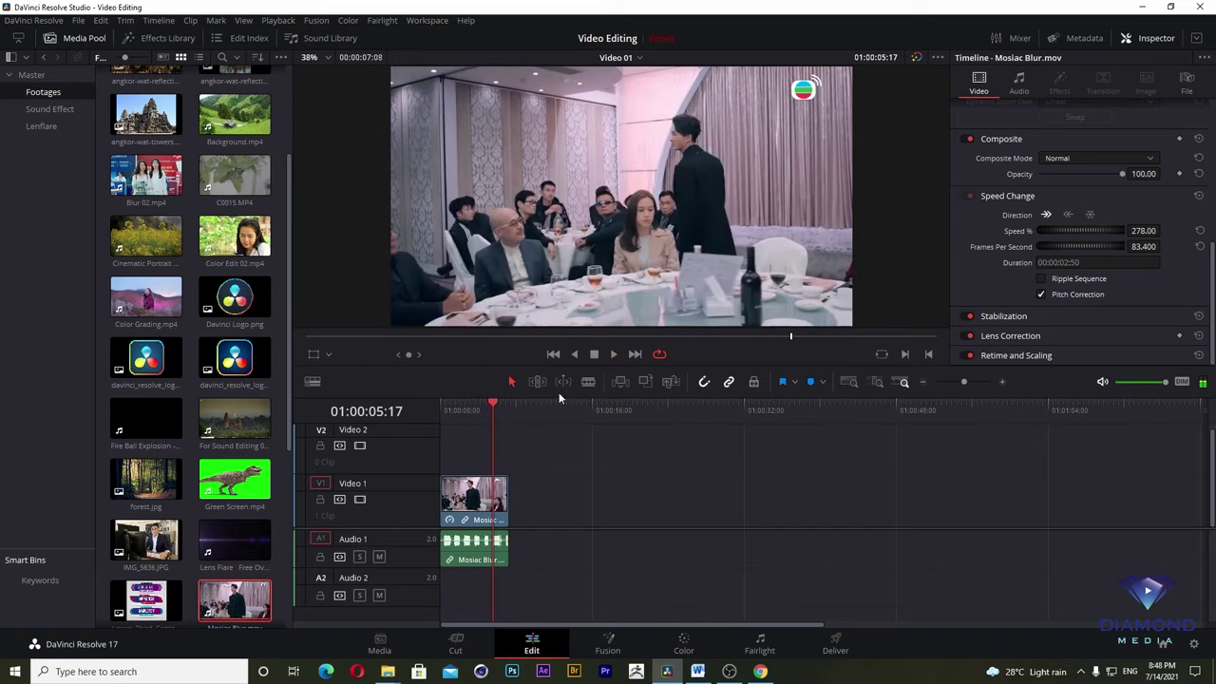
- Reset speed to 100%, try a slower speed with an extended end, then undo both
left_click(1199, 246)
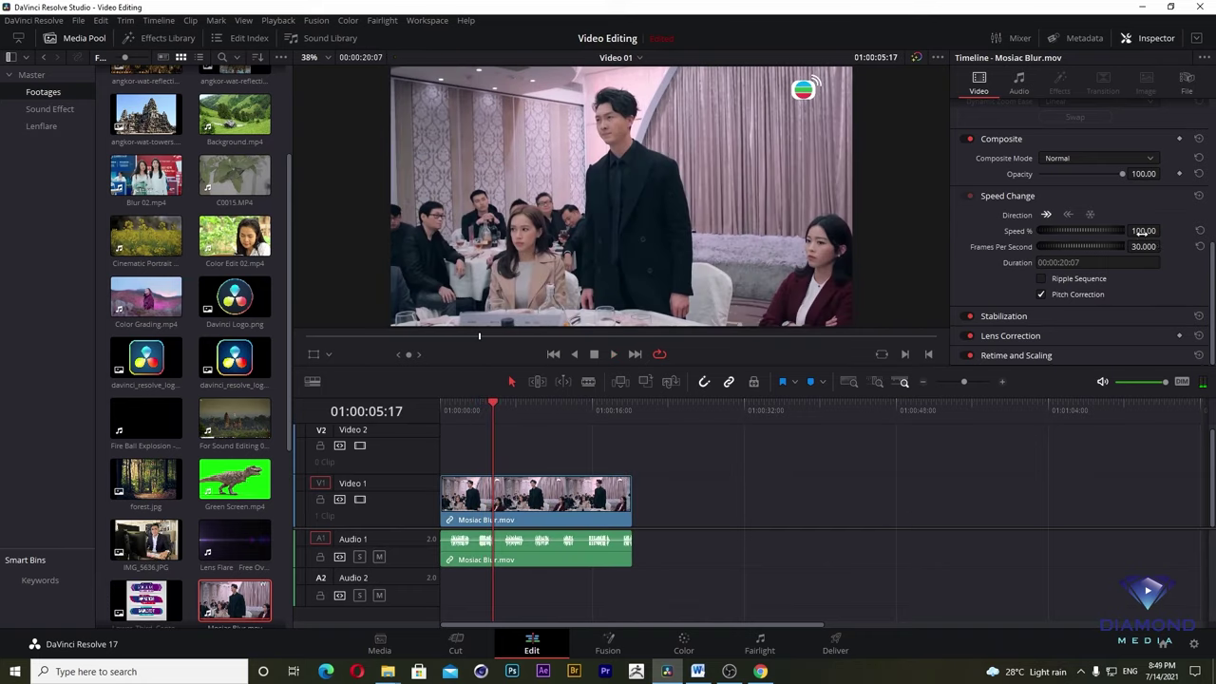
left_click_drag(1143, 230, 1145, 230)
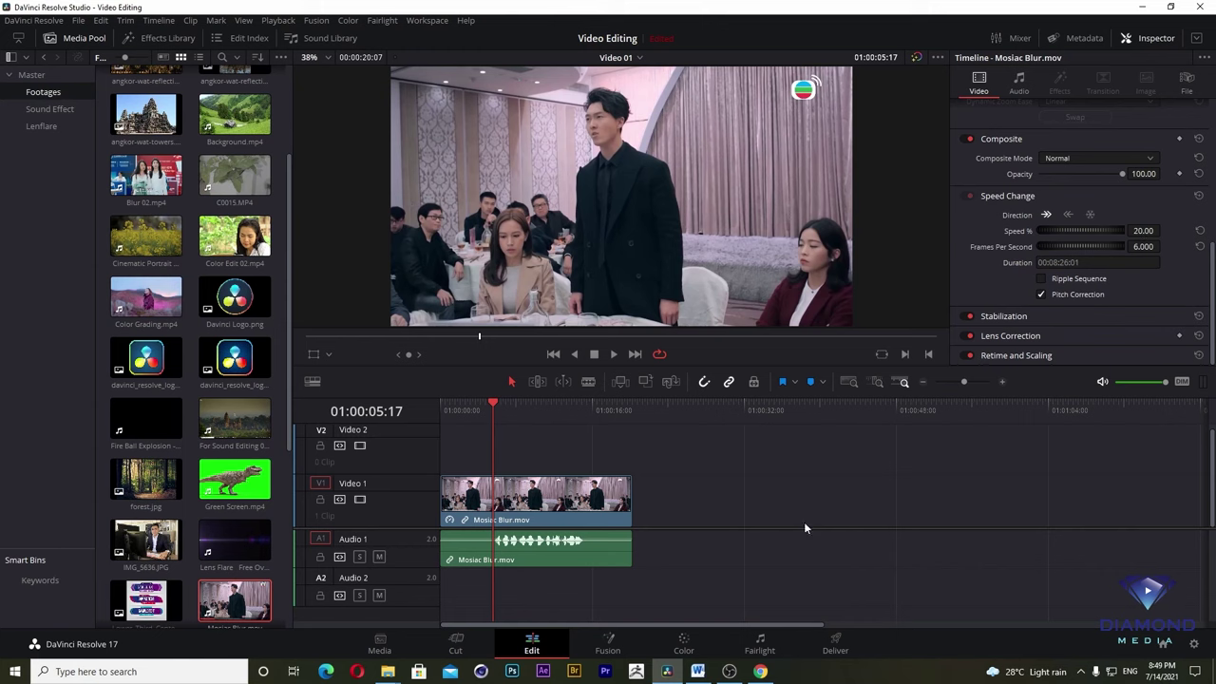
left_click_drag(631, 499, 1095, 500)
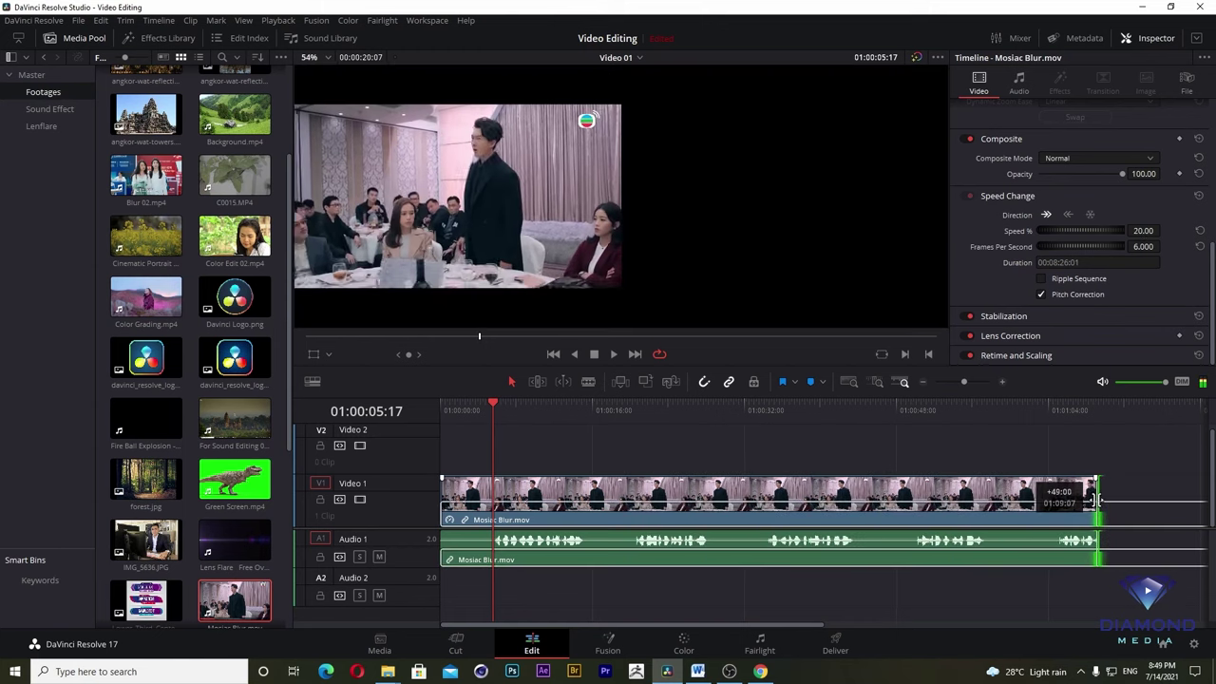
key("ctrl+z")
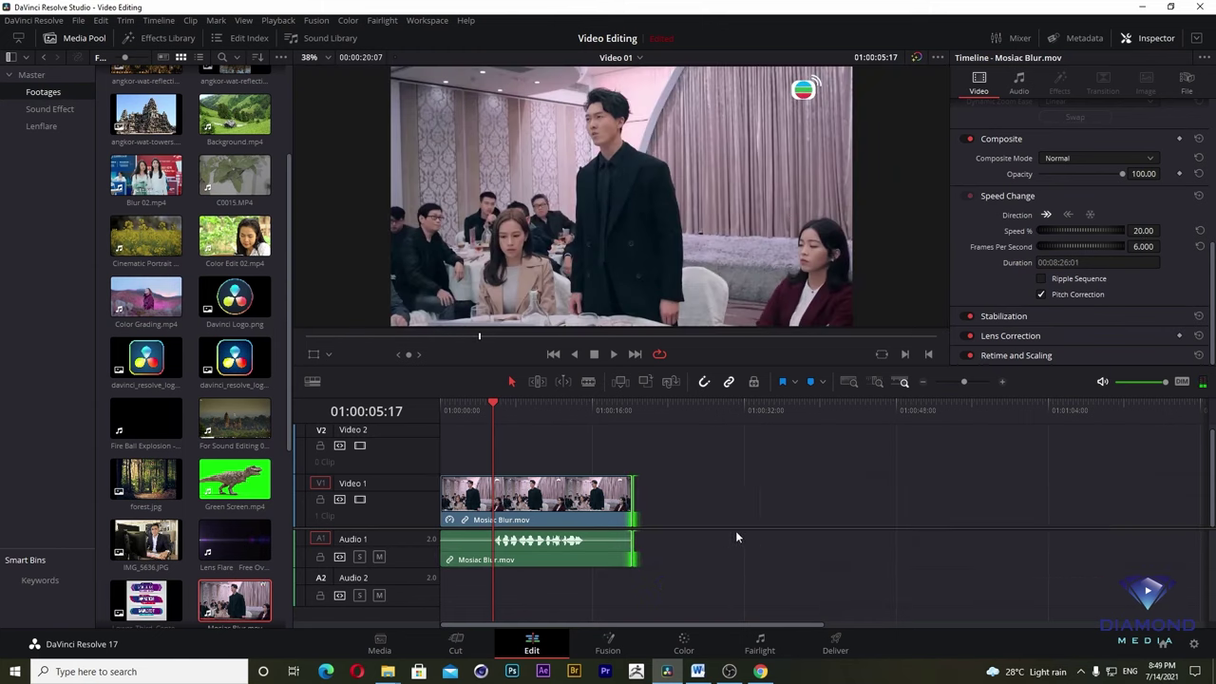
key("ctrl+z")
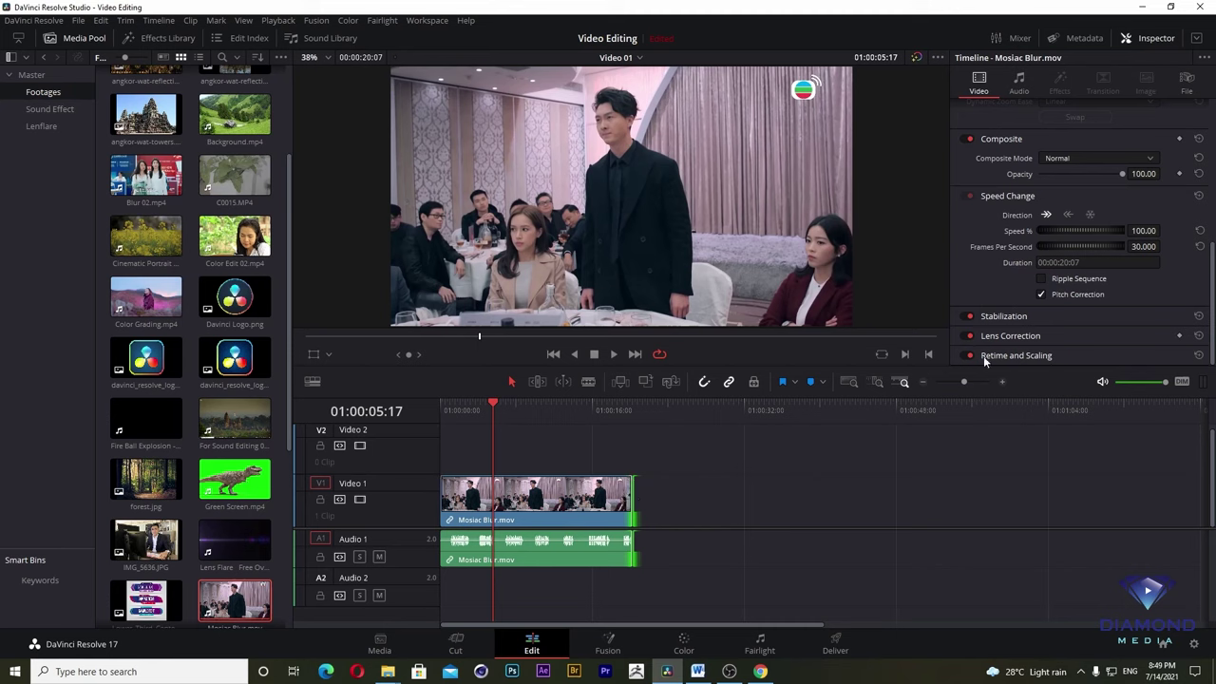
- Turn on Ripple Sequence, try about 53% then 7% speed with an extended end, then undo
left_click(1040, 278)
mouse_move(1151, 231)
left_mouse_down()
mouse_move(1121, 231)
mouse_move(1154, 231)
left_mouse_up()
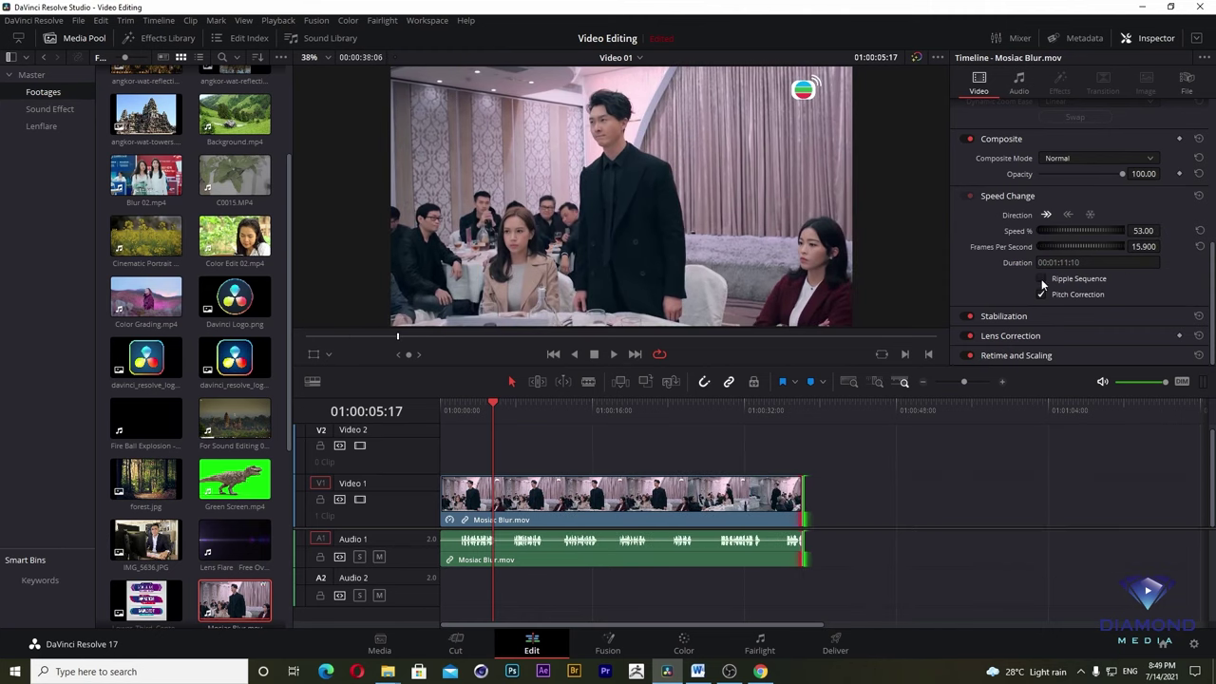
type("7")
key("Return")
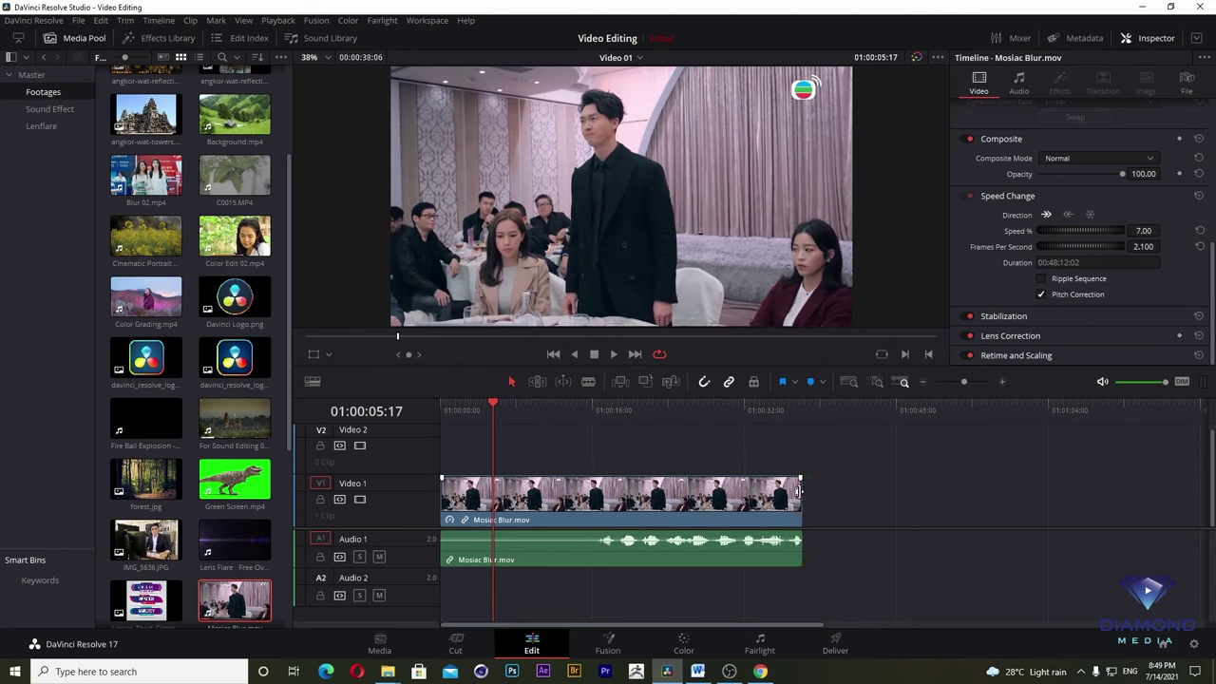
left_click_drag(800, 490, 1033, 485)
key("ctrl+z")
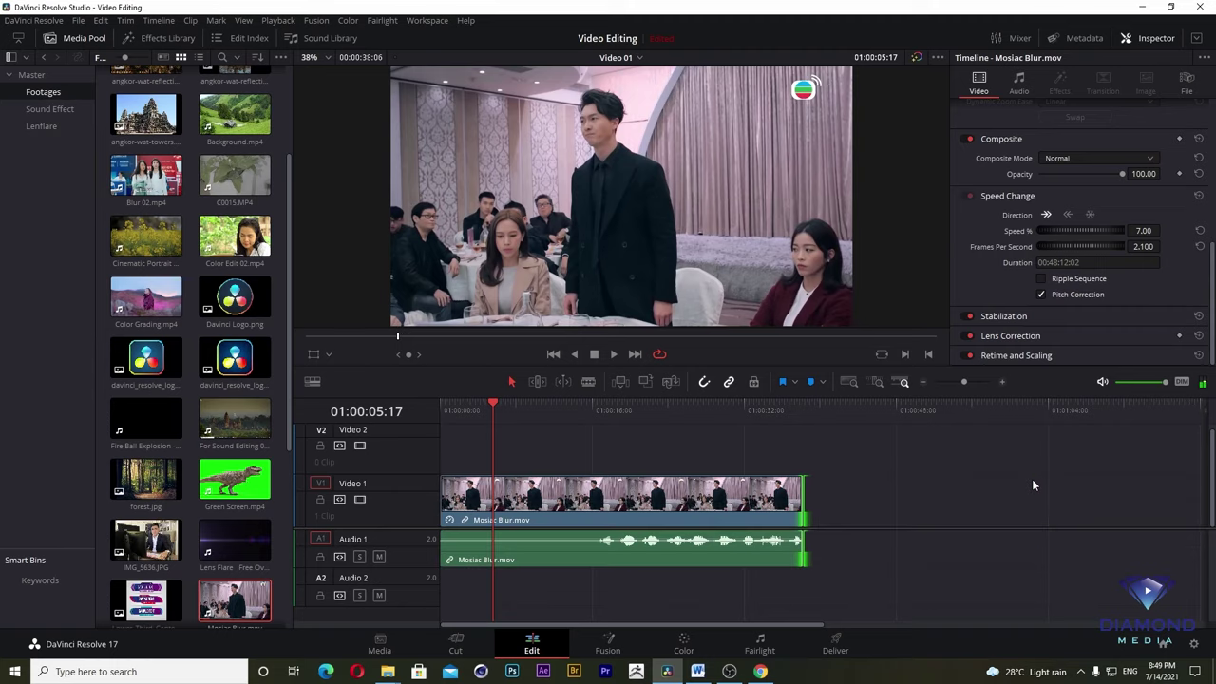
key("ctrl+z")
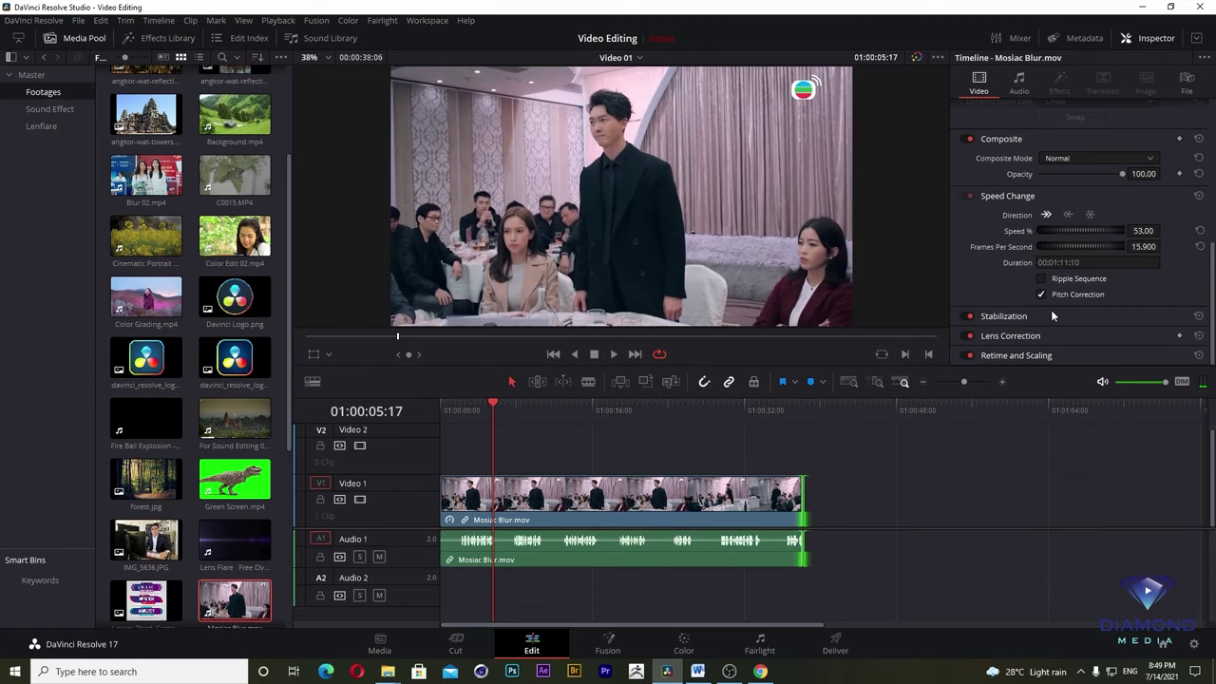
- Re-enable Ripple Sequence, slow the clip further, play it, then undo back to 100%
left_click(1041, 278)
left_click_drag(1132, 245, 1137, 245)
key("space")
key("space")
key("ctrl+z")
key("ctrl+z")
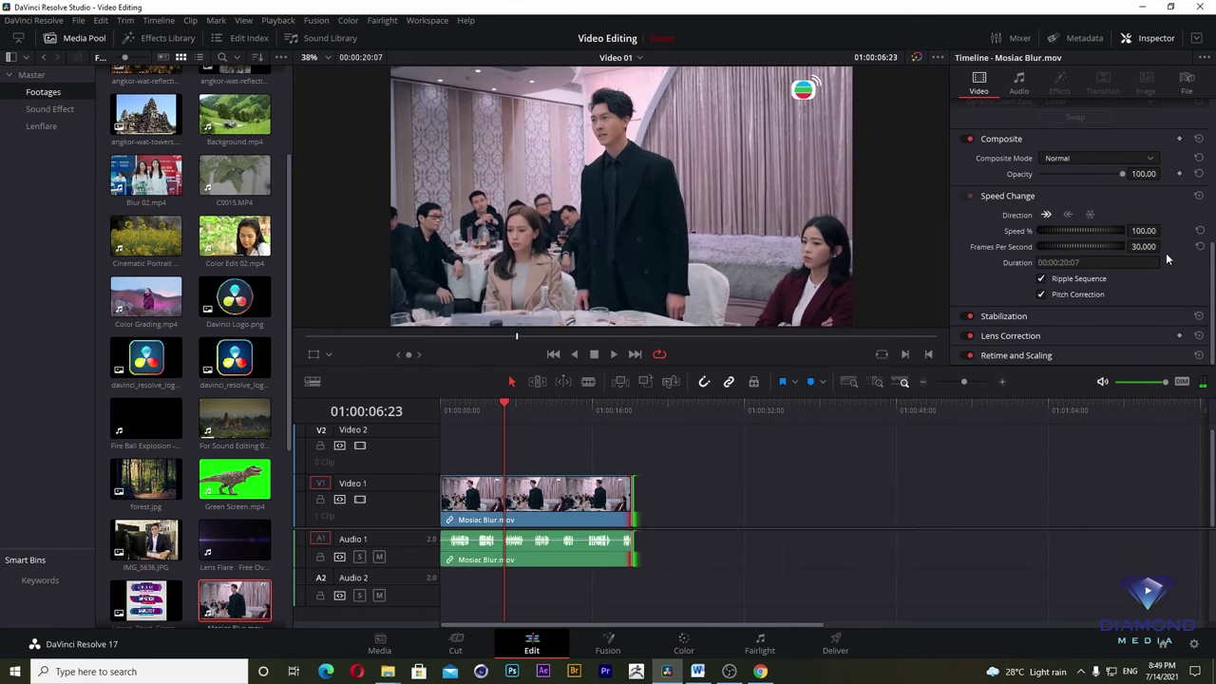
left_click(1069, 215)
key("space")
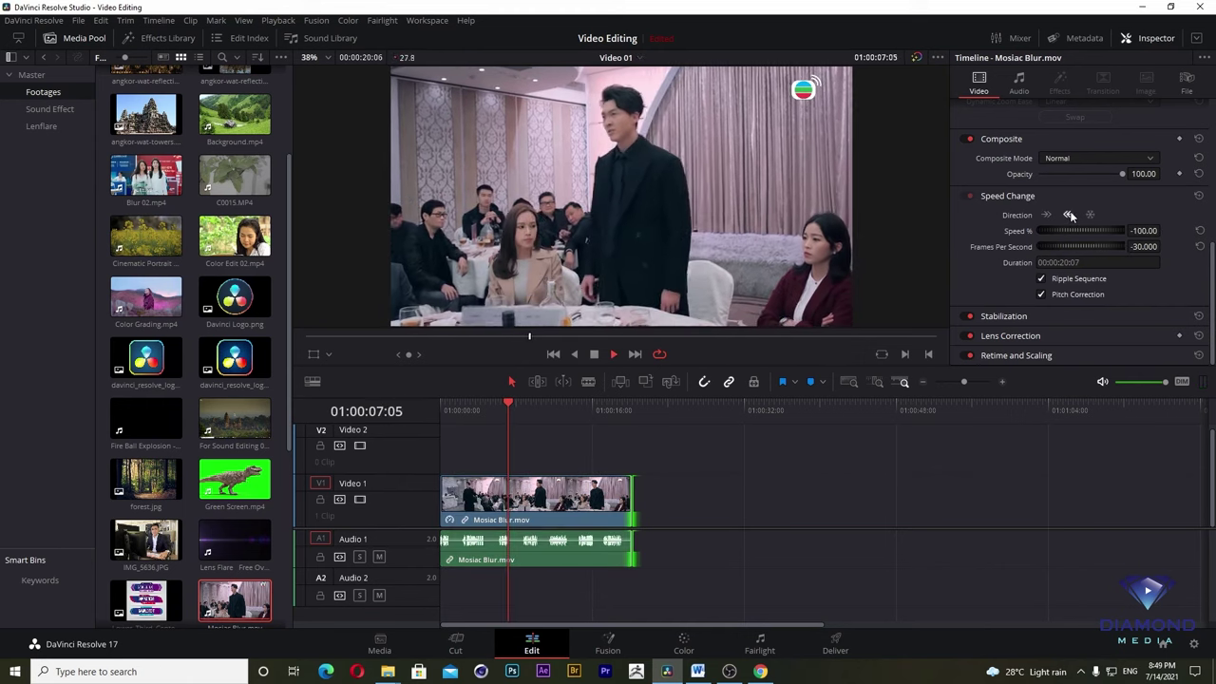
left_click(570, 403)
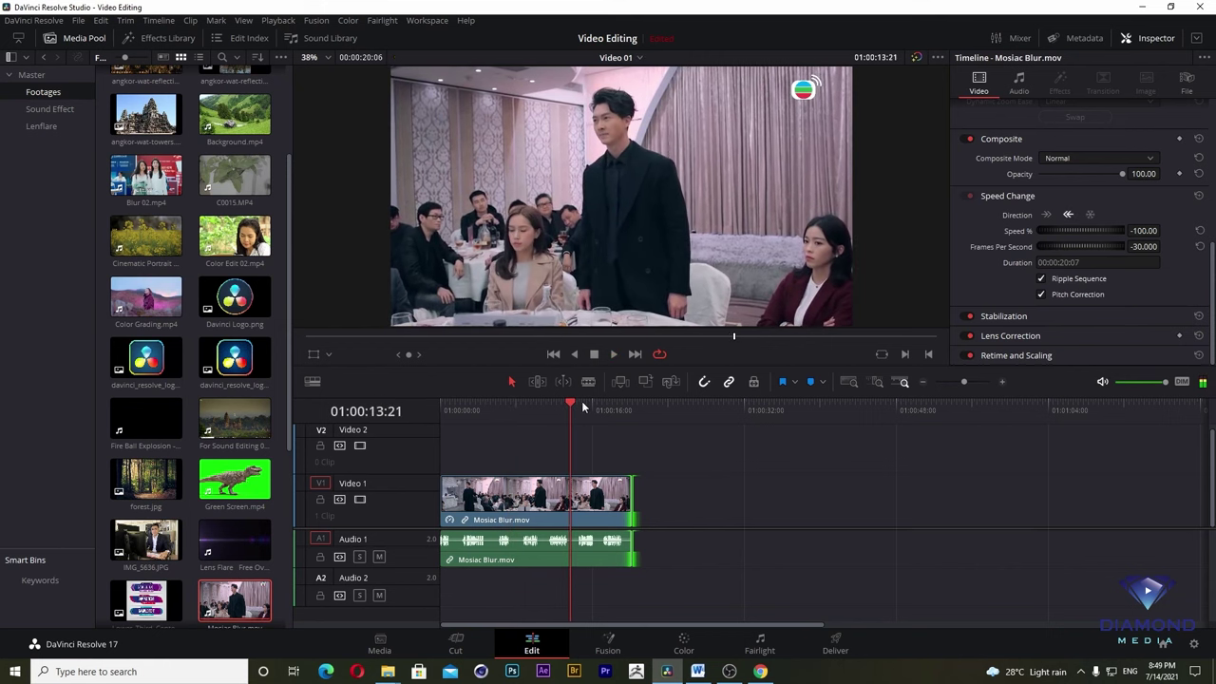
left_click_drag(573, 399, 433, 425)
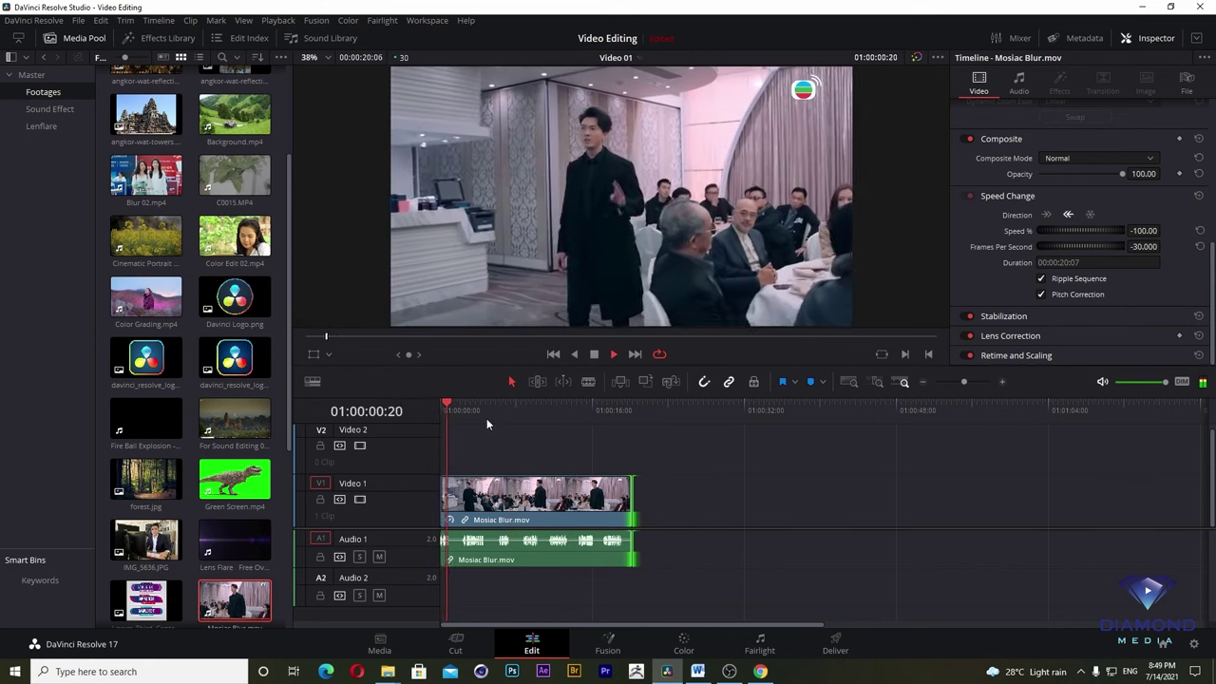
key("space")
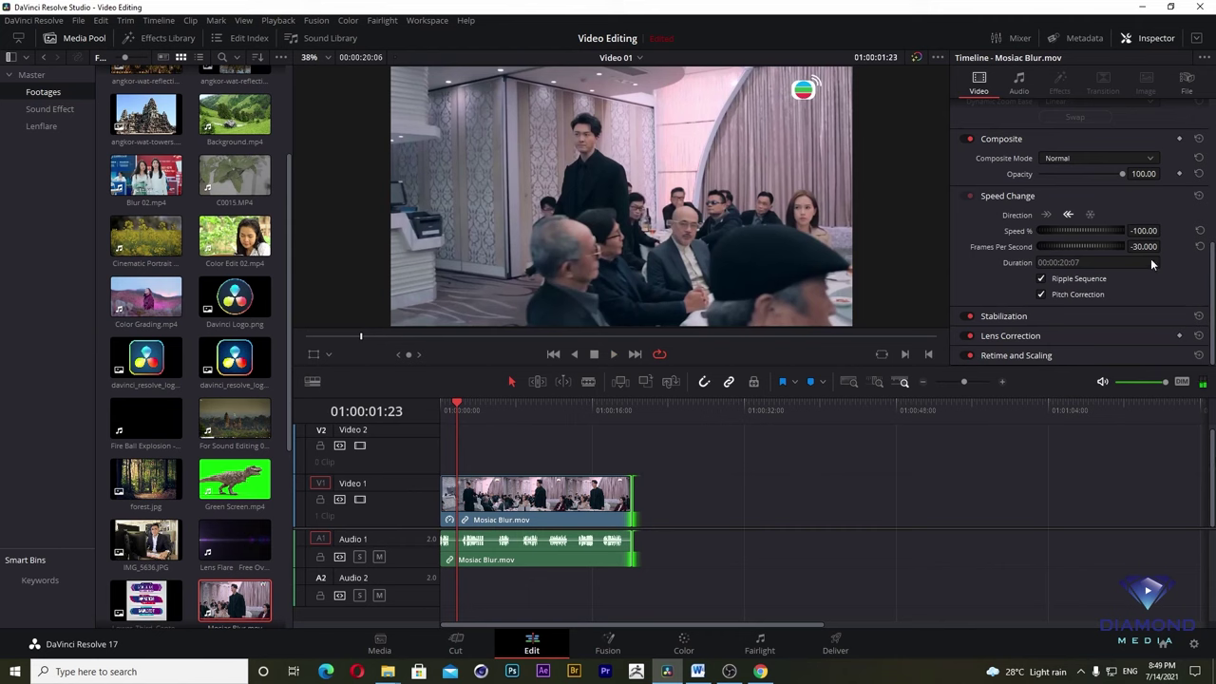
mouse_move(1145, 231)
left_mouse_down()
mouse_move(1130, 231)
mouse_move(1148, 231)
left_mouse_up()
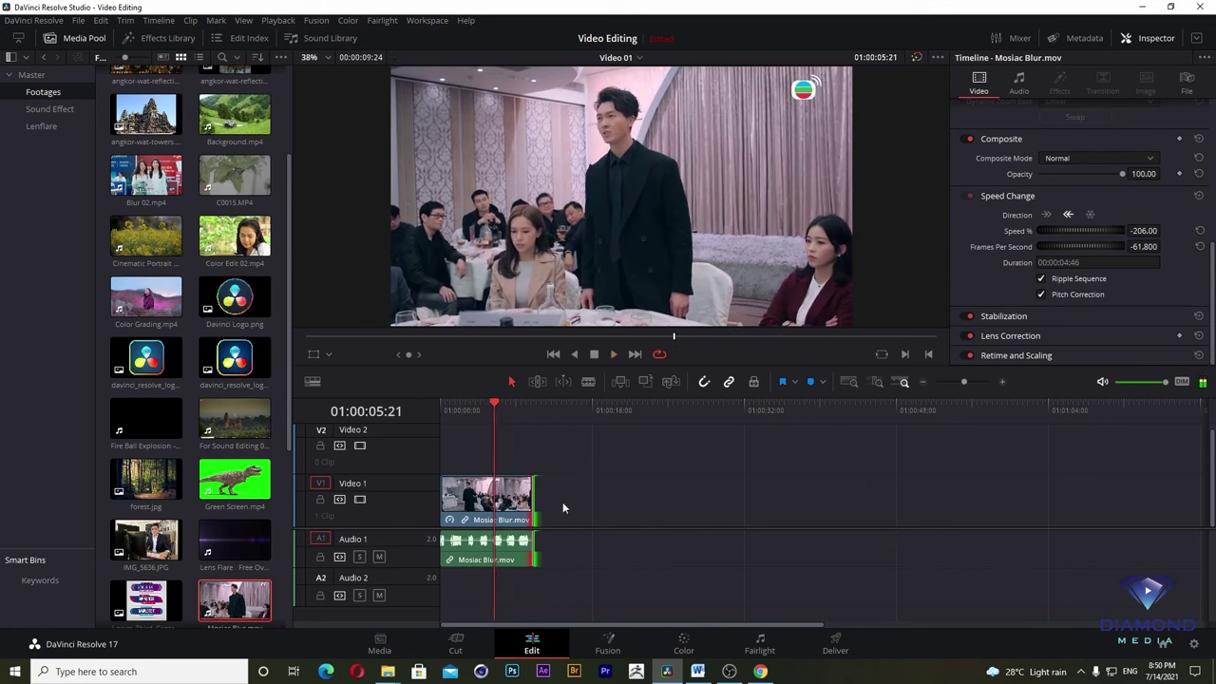
left_click_drag(491, 404, 446, 406)
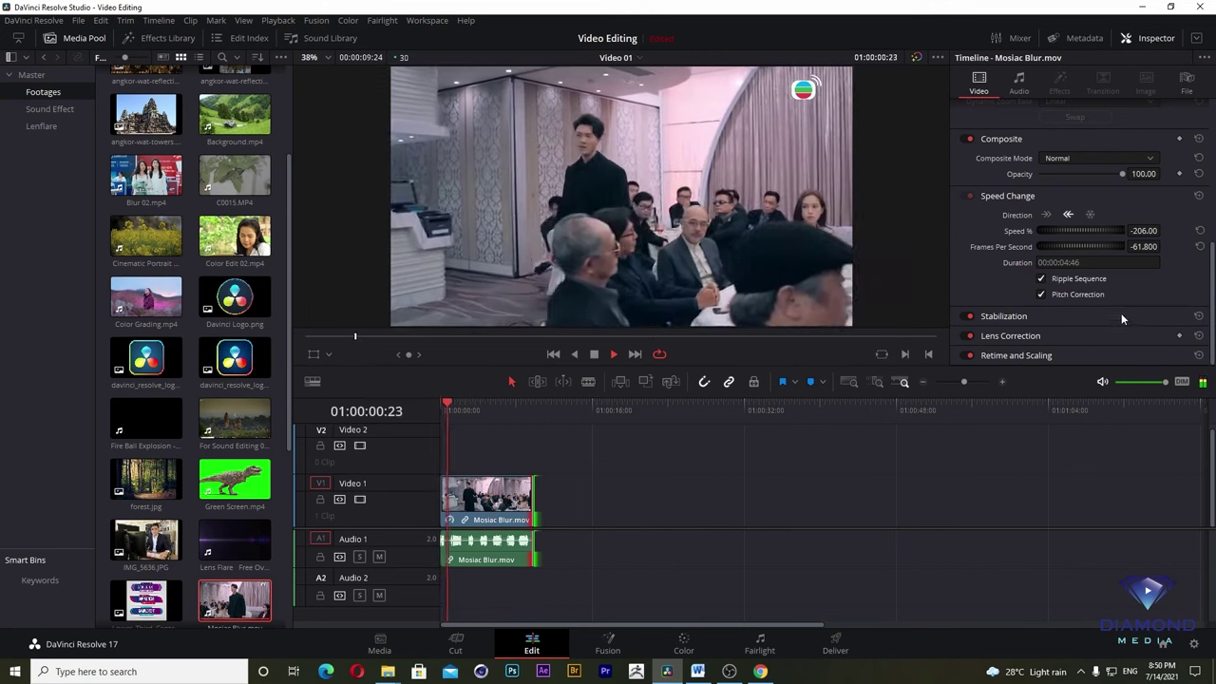
key("ctrl+z")
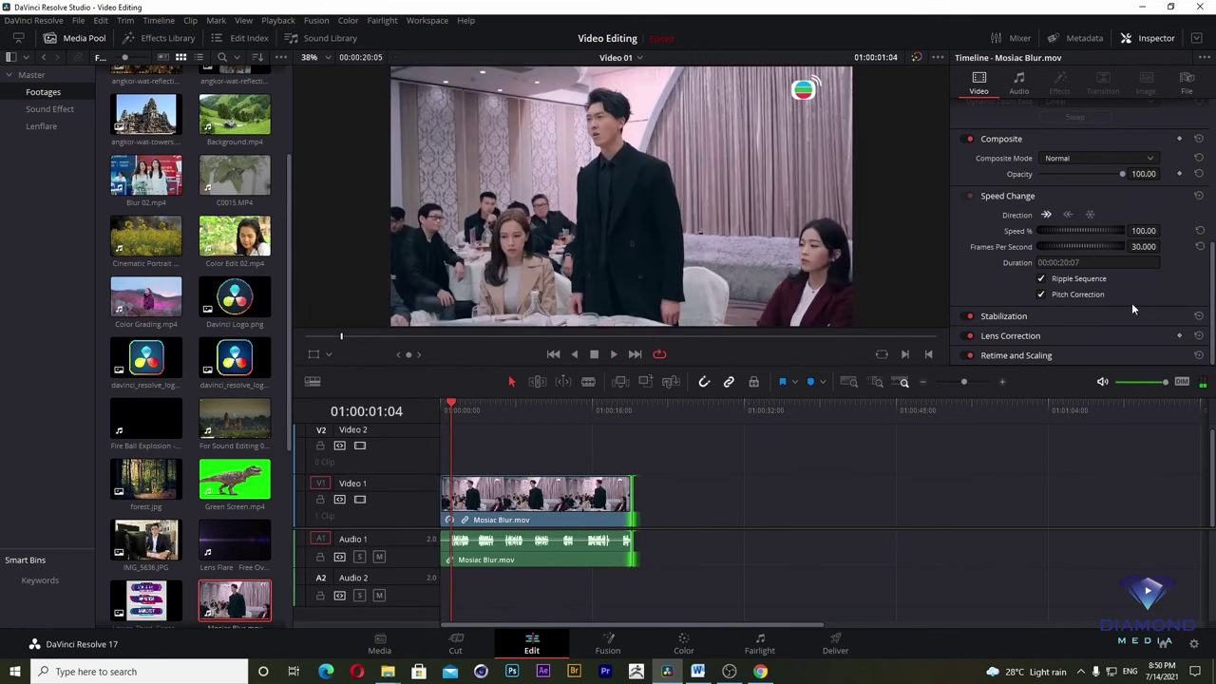
key("ctrl+z")
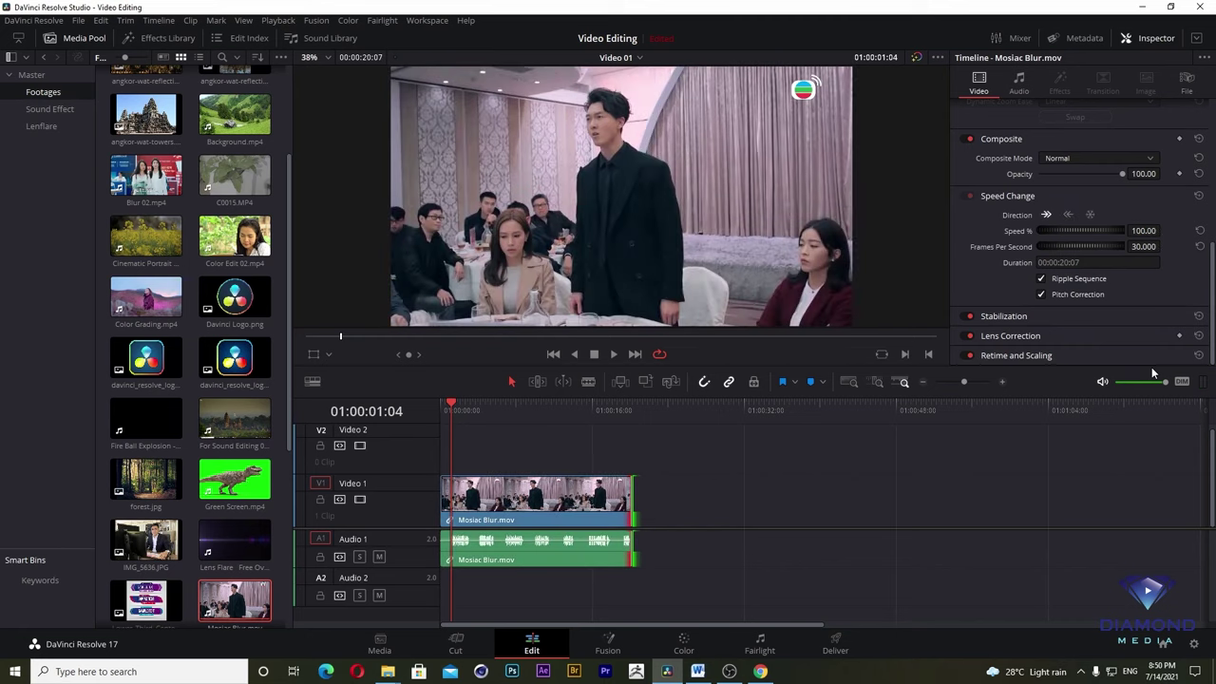
left_click_drag(620, 408, 624, 414)
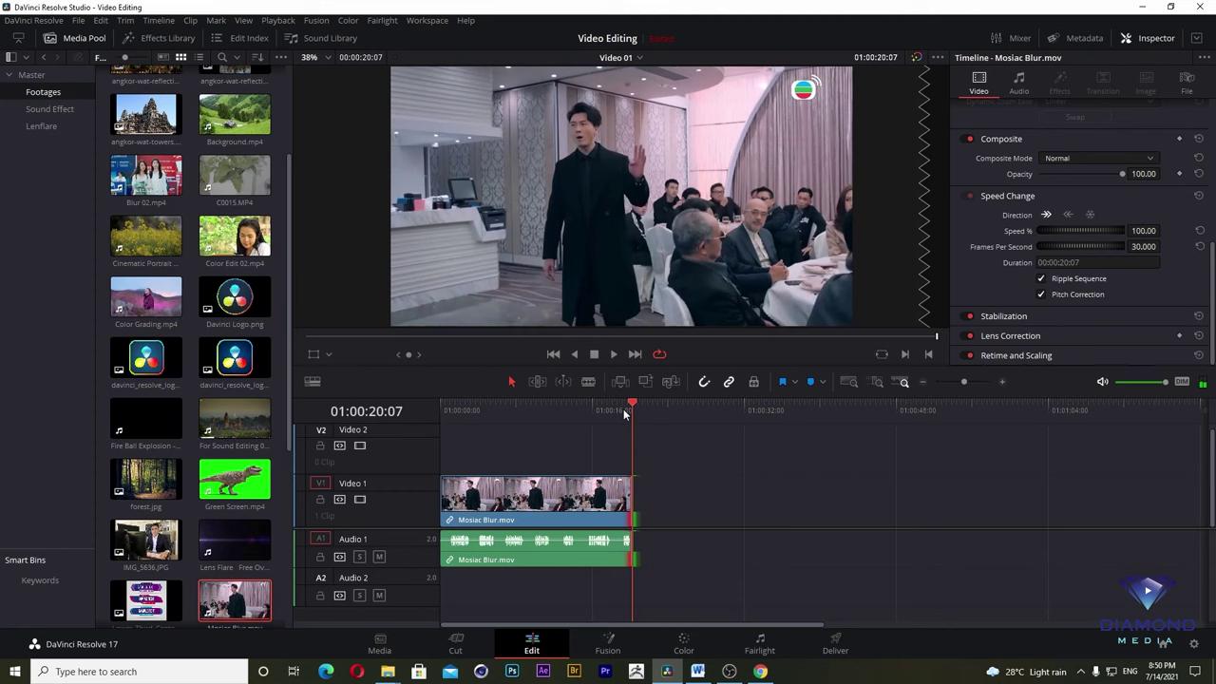
- Zoom in, park the playhead at 01:00:20:04 and apply Freeze Frame to Mosiac Blur.mov
left_click(611, 492)
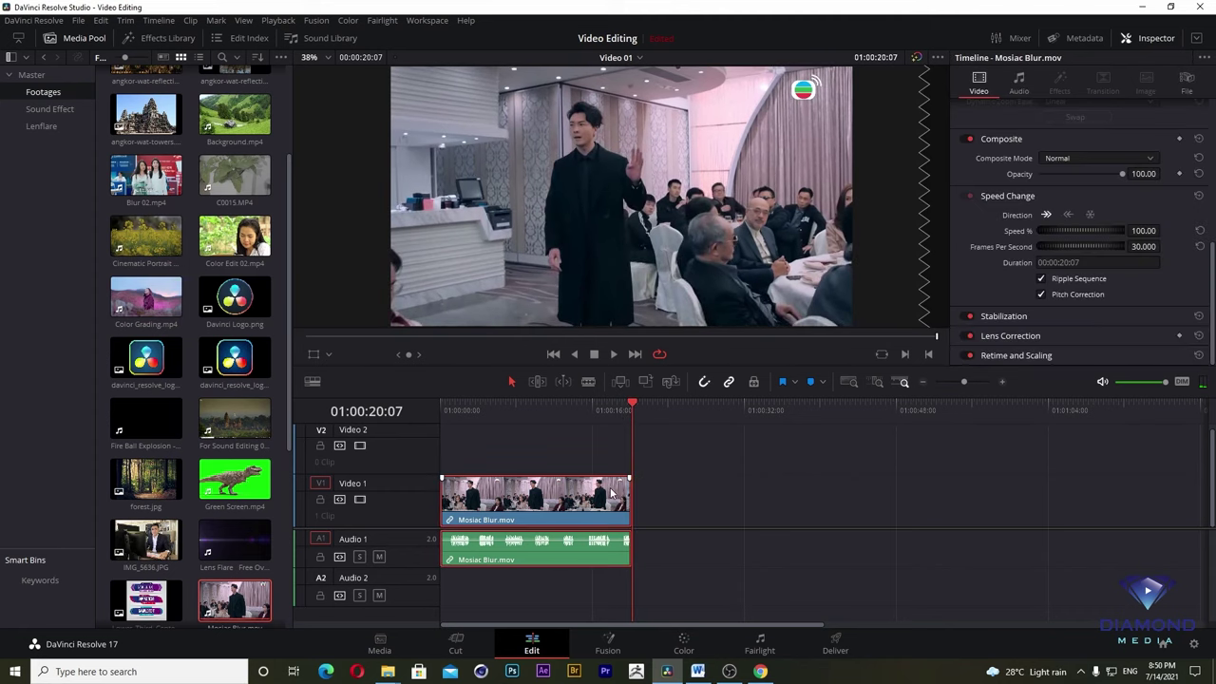
left_click(1001, 381)
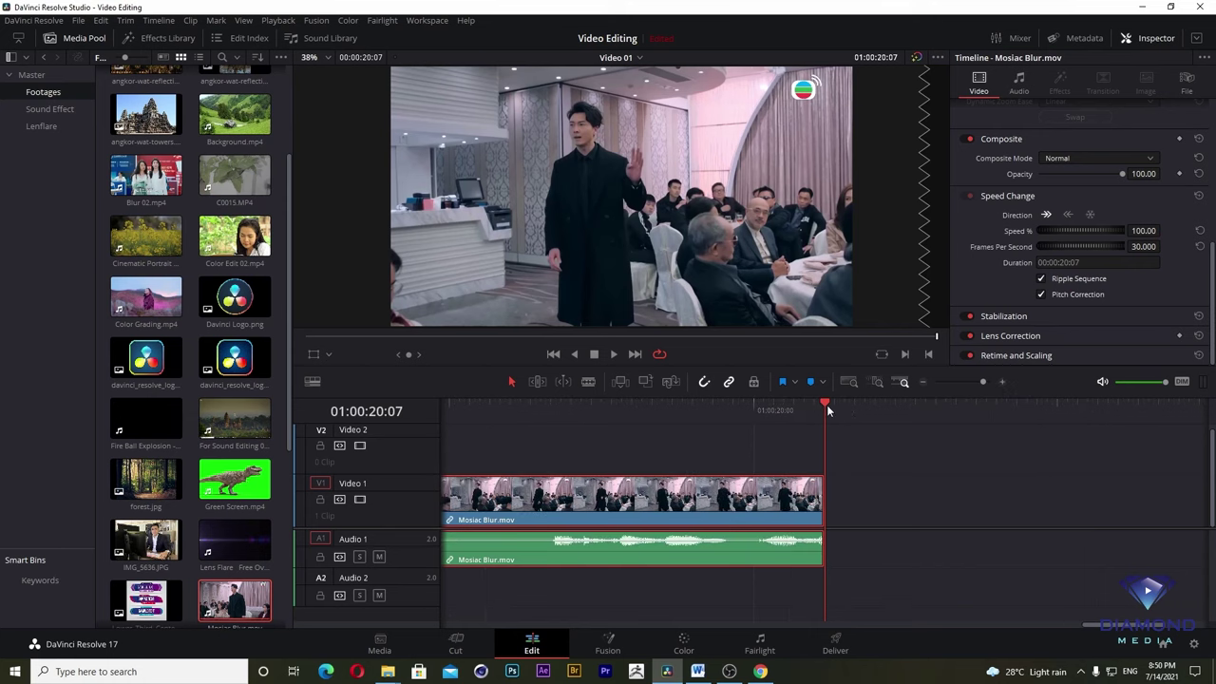
left_click_drag(826, 405, 792, 409)
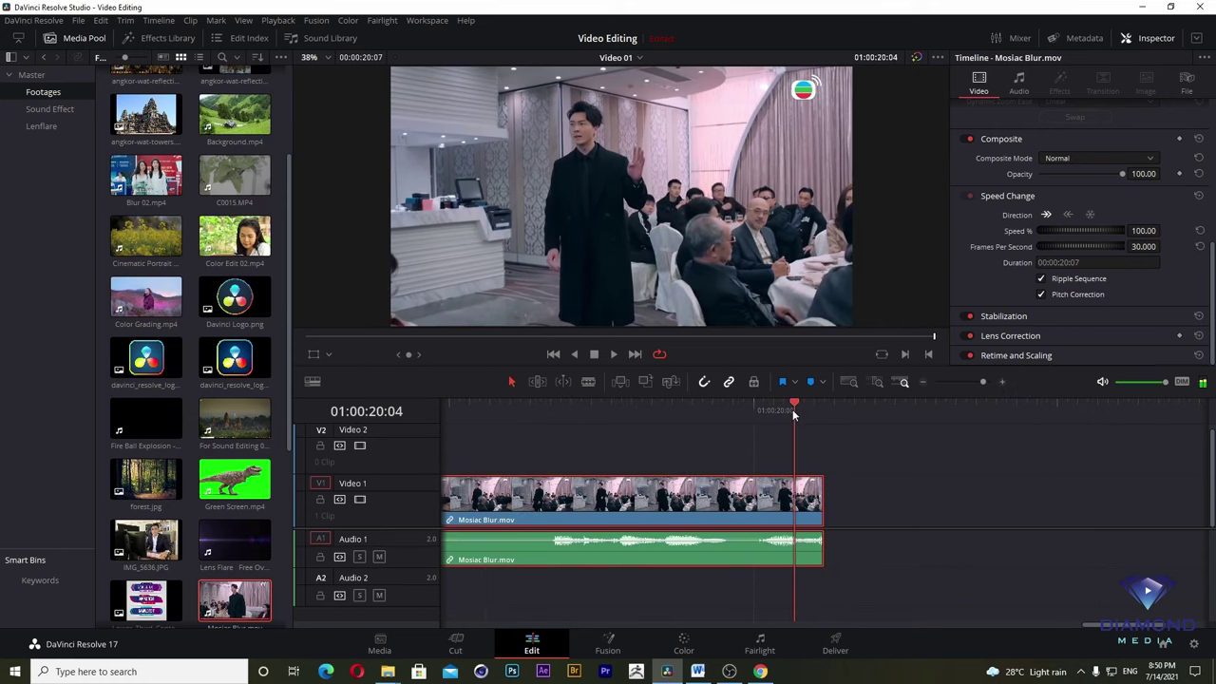
left_click(1090, 214)
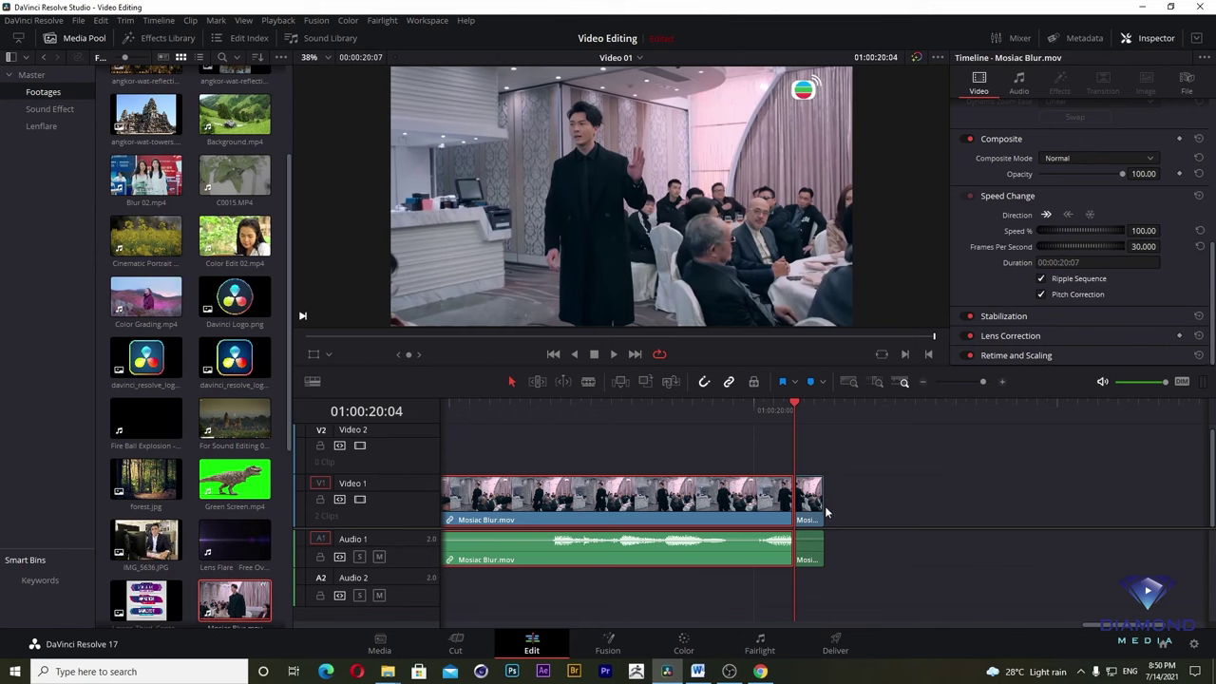
- Stretch the freeze-frame piece to about 6 seconds, ending near 01:00:27, and preview it
left_click_drag(823, 508, 1164, 492)
mouse_move(657, 408)
left_mouse_down()
mouse_move(795, 468)
mouse_move(869, 468)
left_mouse_up()
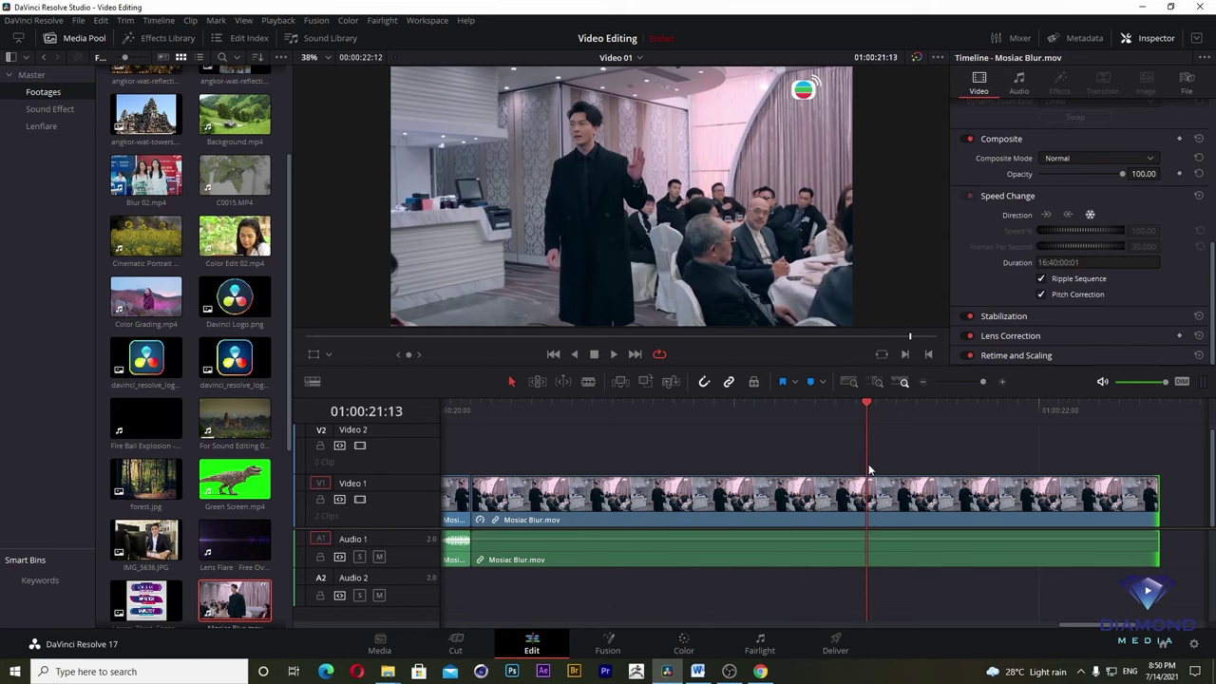
left_click(923, 382)
left_click_drag(862, 516, 1033, 516)
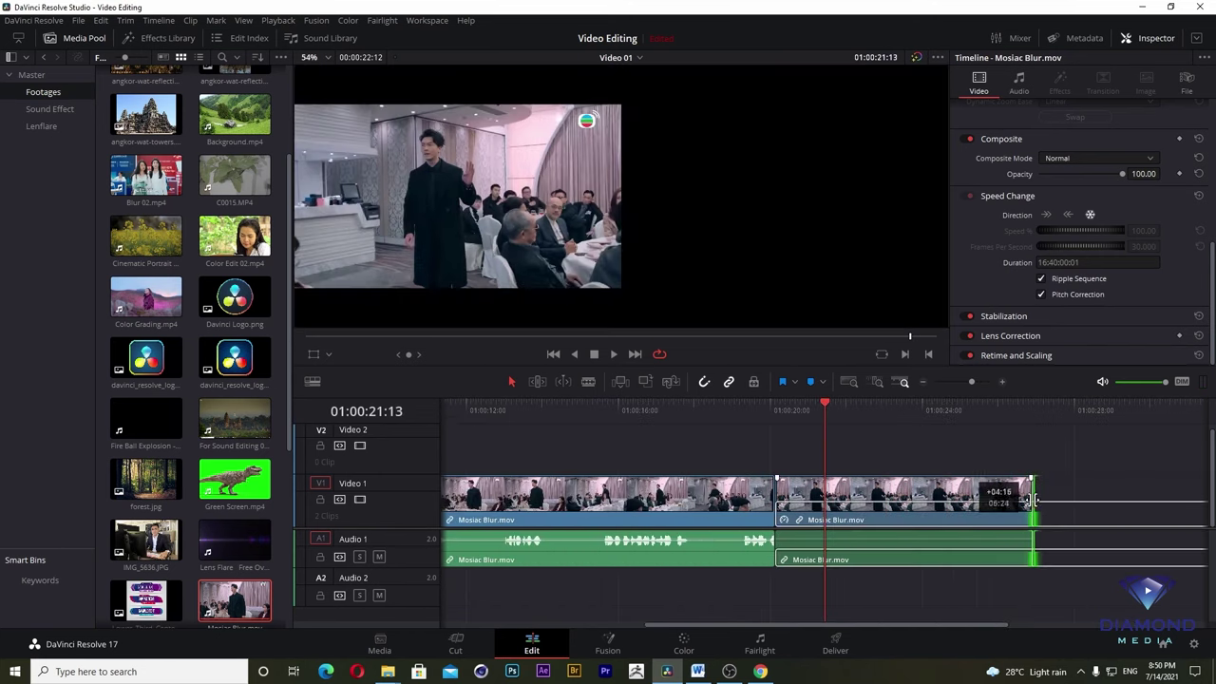
left_click(893, 414)
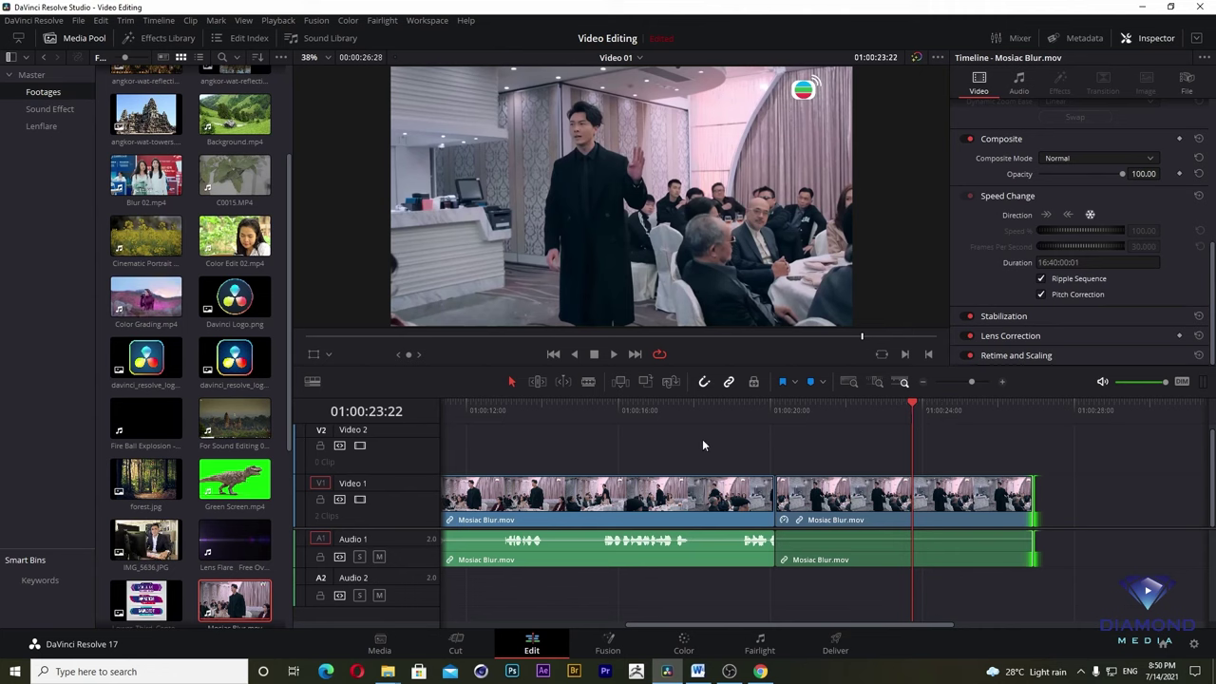
mouse_move(715, 409)
left_mouse_down()
mouse_move(562, 437)
mouse_move(576, 449)
left_mouse_up()
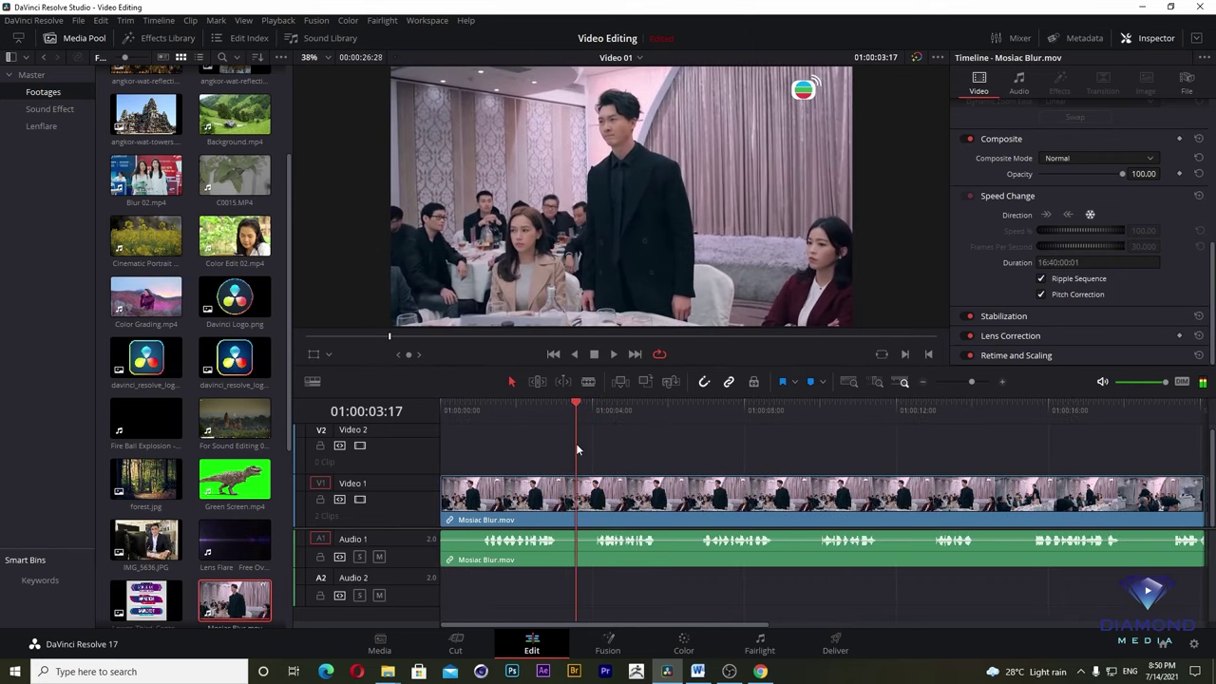